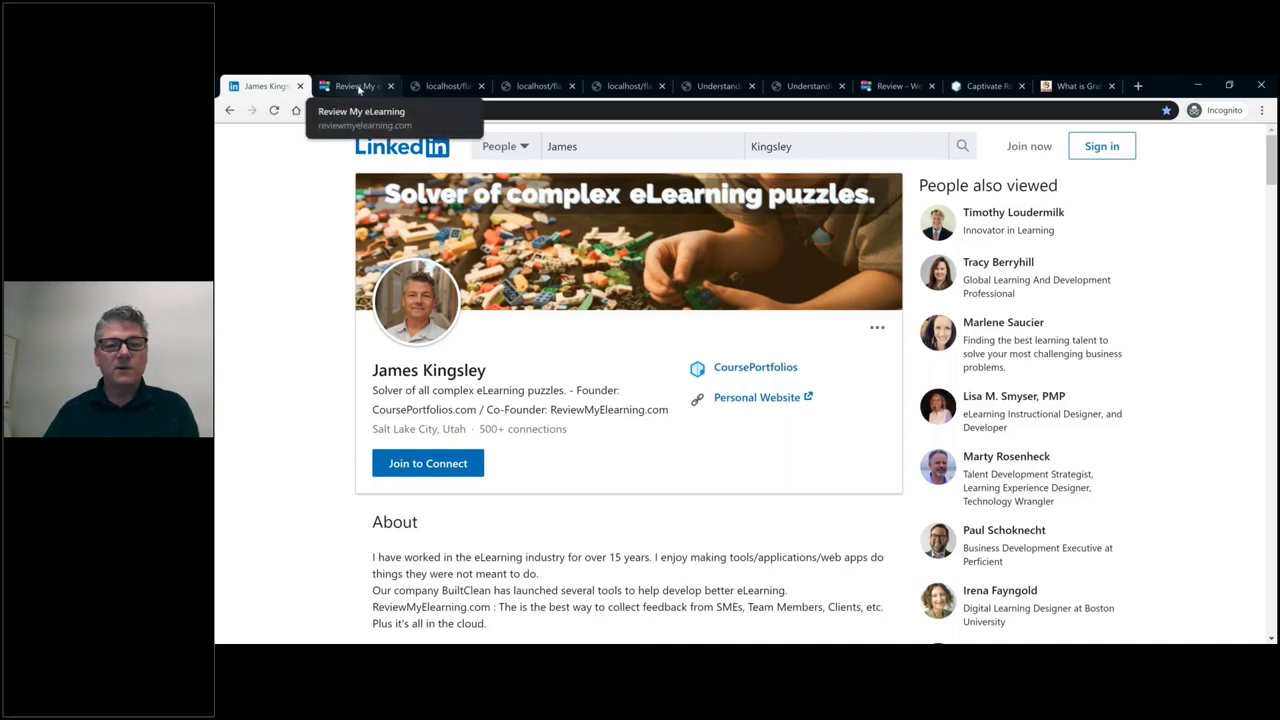
Bring up the Review My eLearning home page in the browser
click(359, 89)
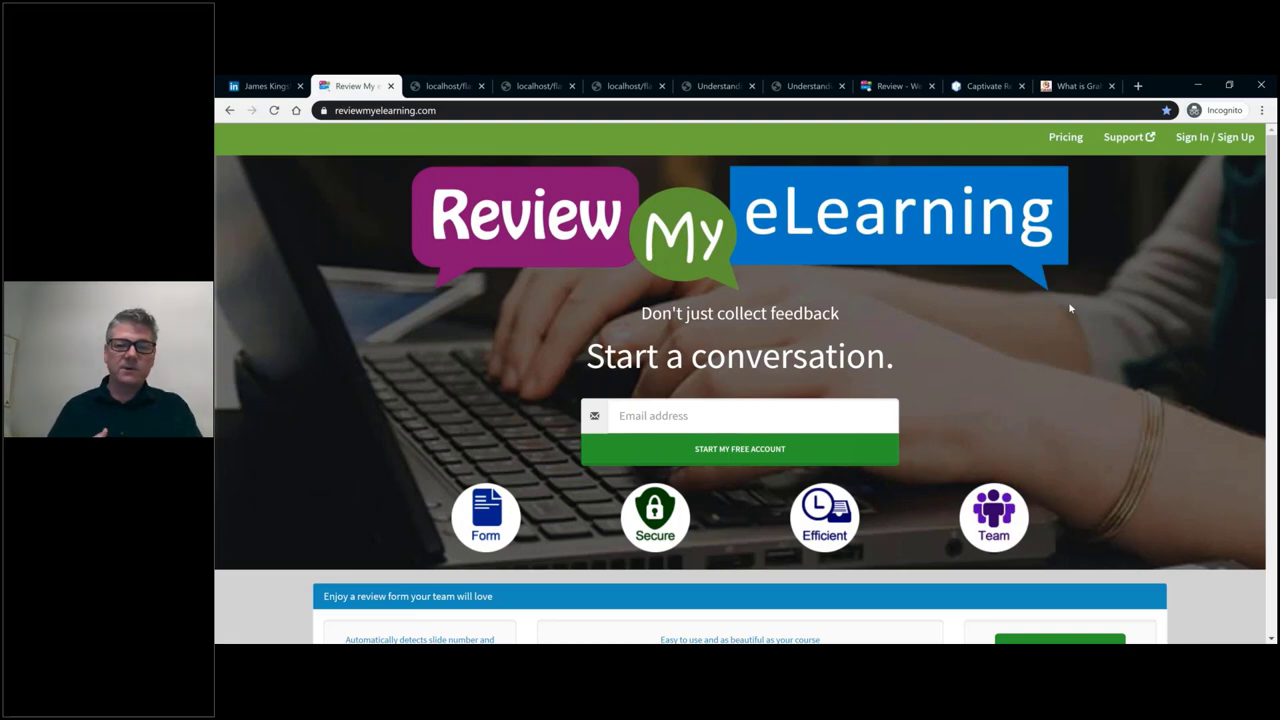
key(alt+Tab)
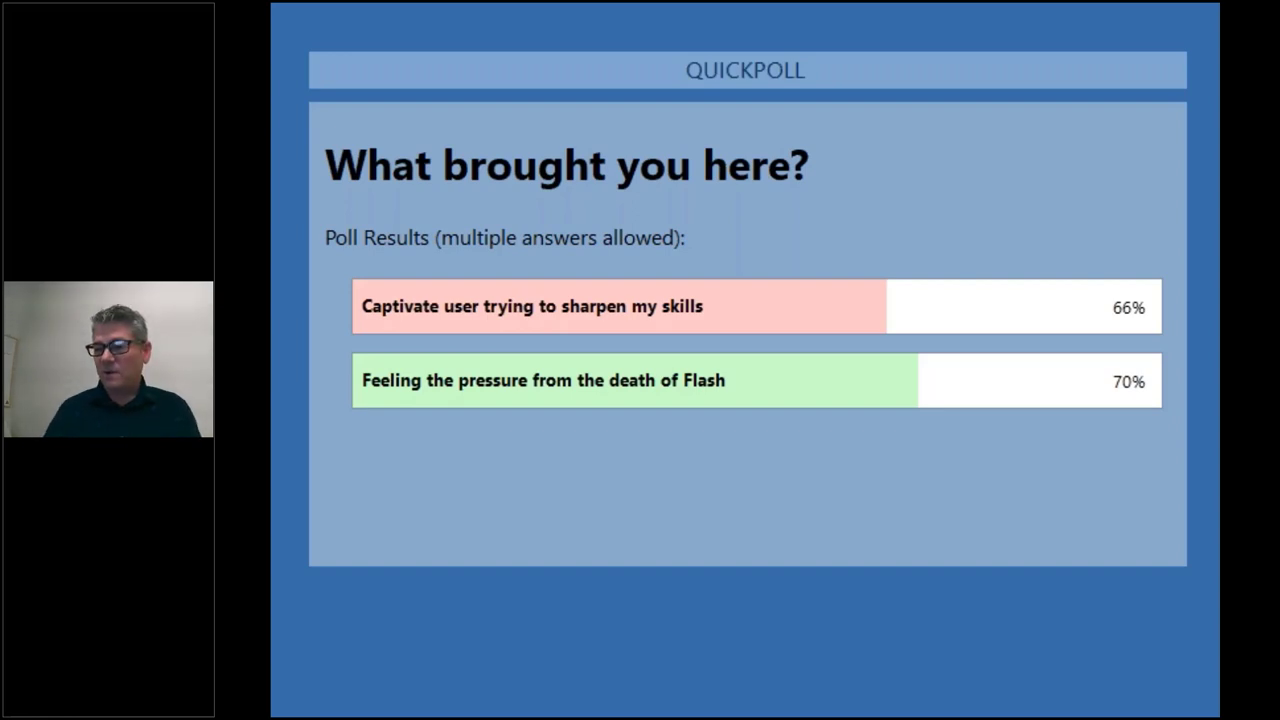
key(alt+Tab)
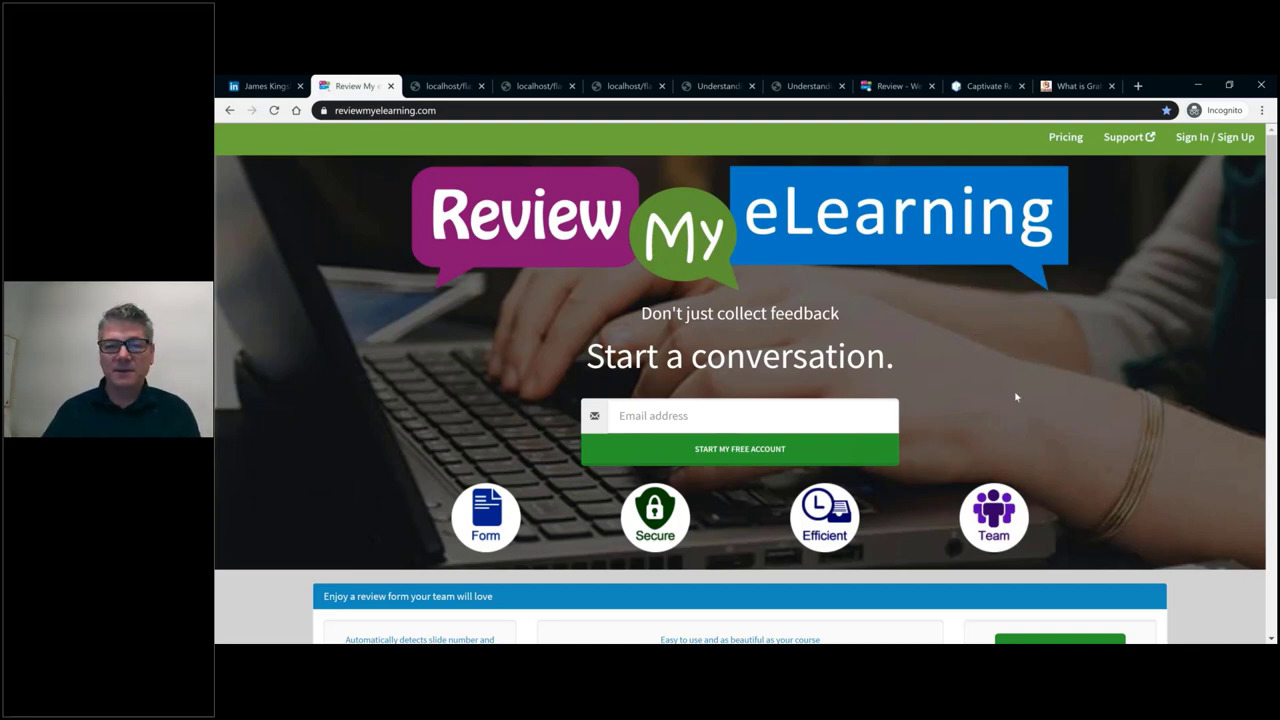
Open the published demo1 course, then view and close the enlarged details of the first and third images in the upper row
click(441, 86)
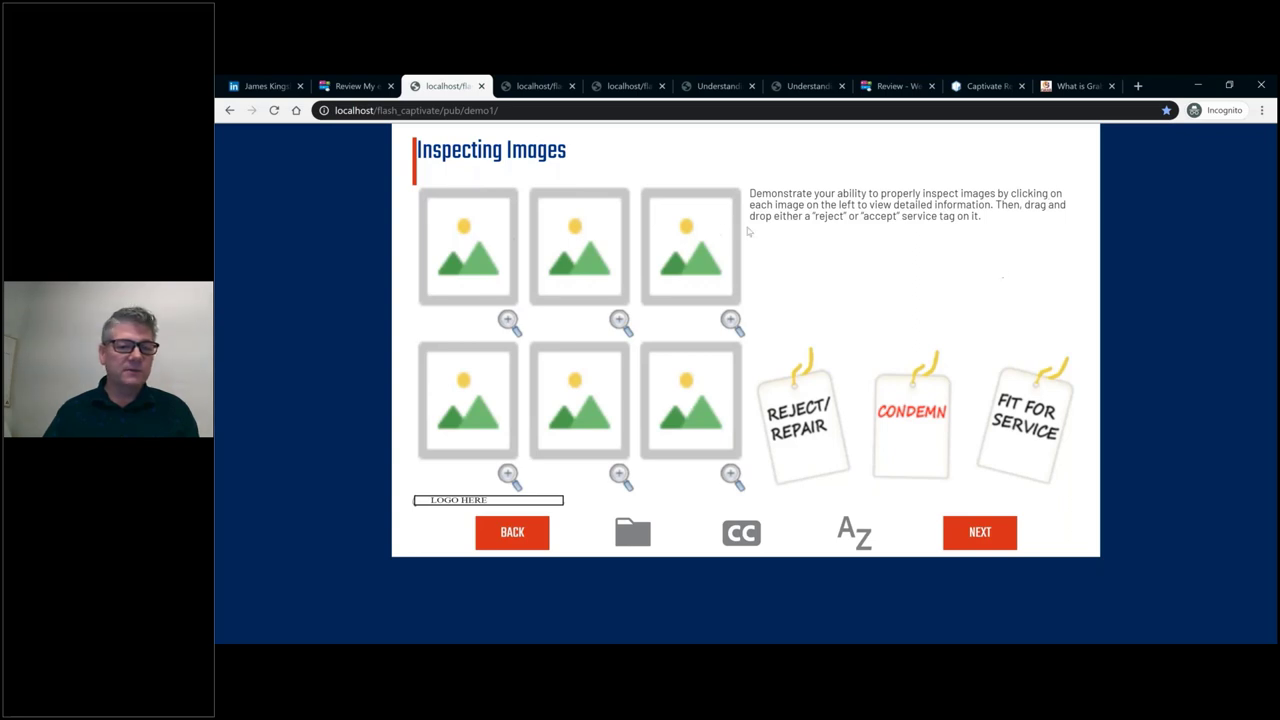
click(508, 320)
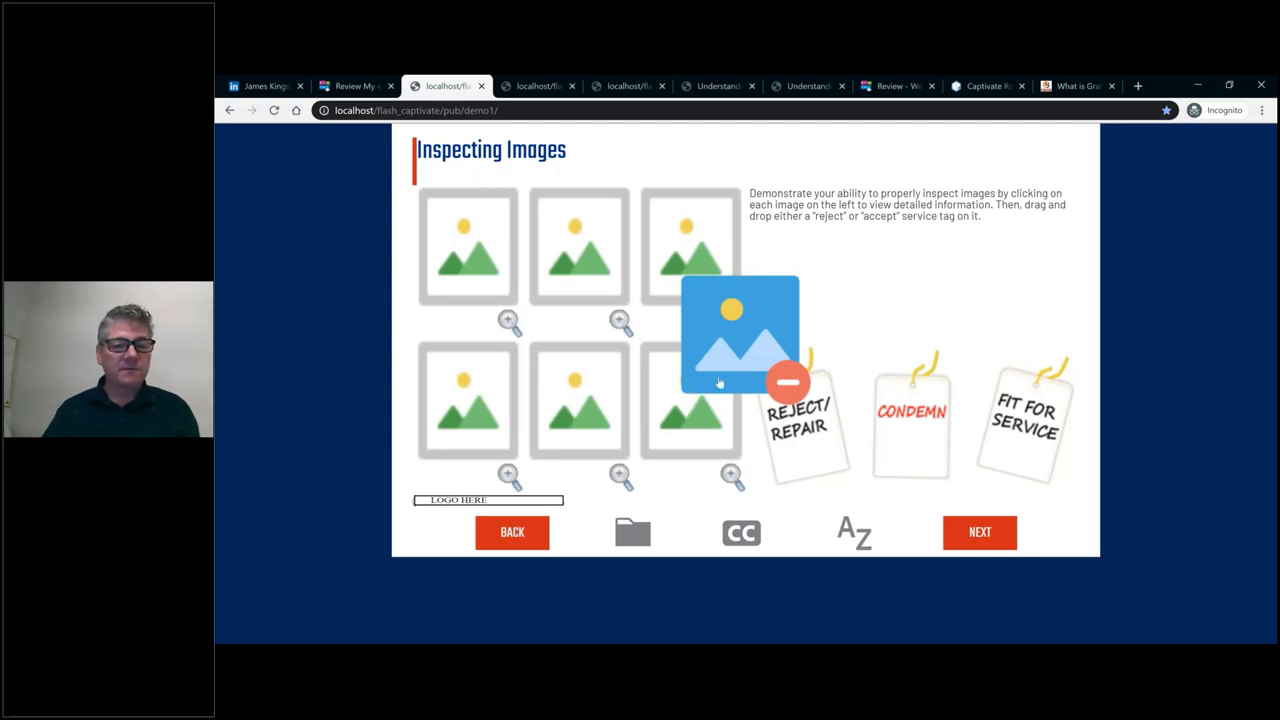
click(780, 382)
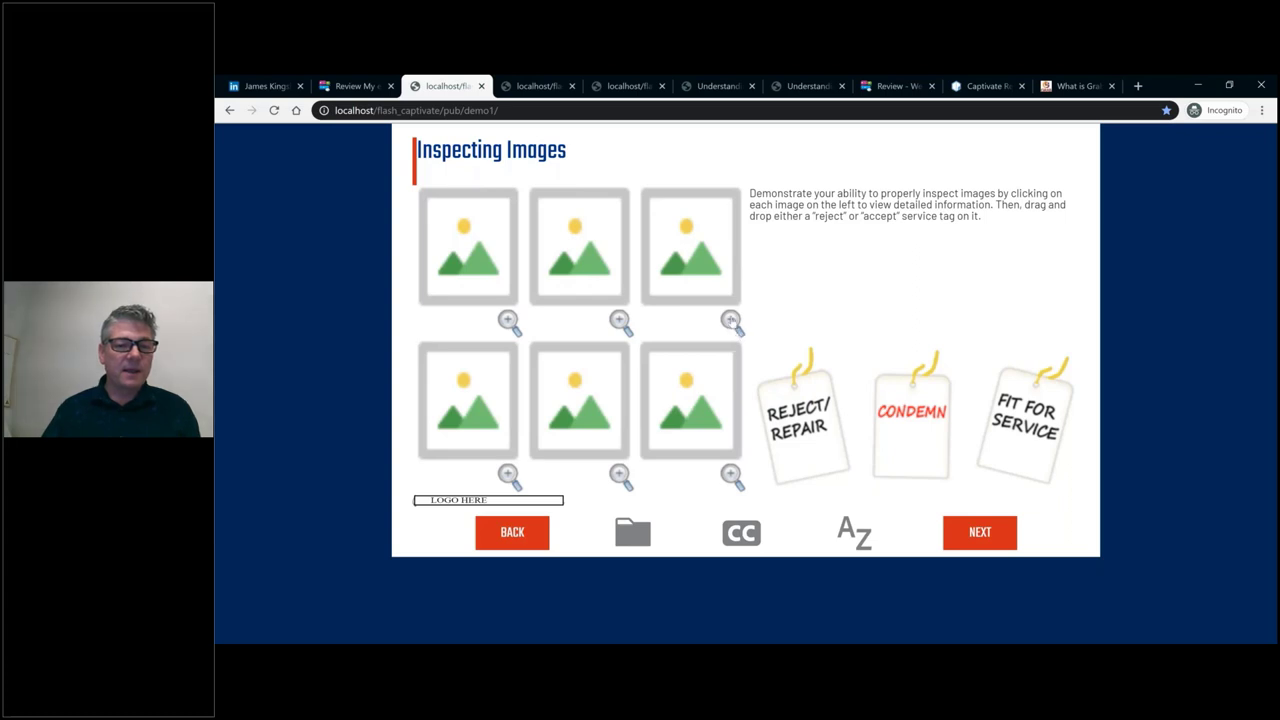
click(731, 322)
click(789, 377)
Try the Reject/Repair, Condemn and Fit for Service tags on the upper row's third image, then inspect the image below it
drag(805, 425, 708, 268)
drag(910, 410, 690, 225)
drag(1024, 397, 700, 232)
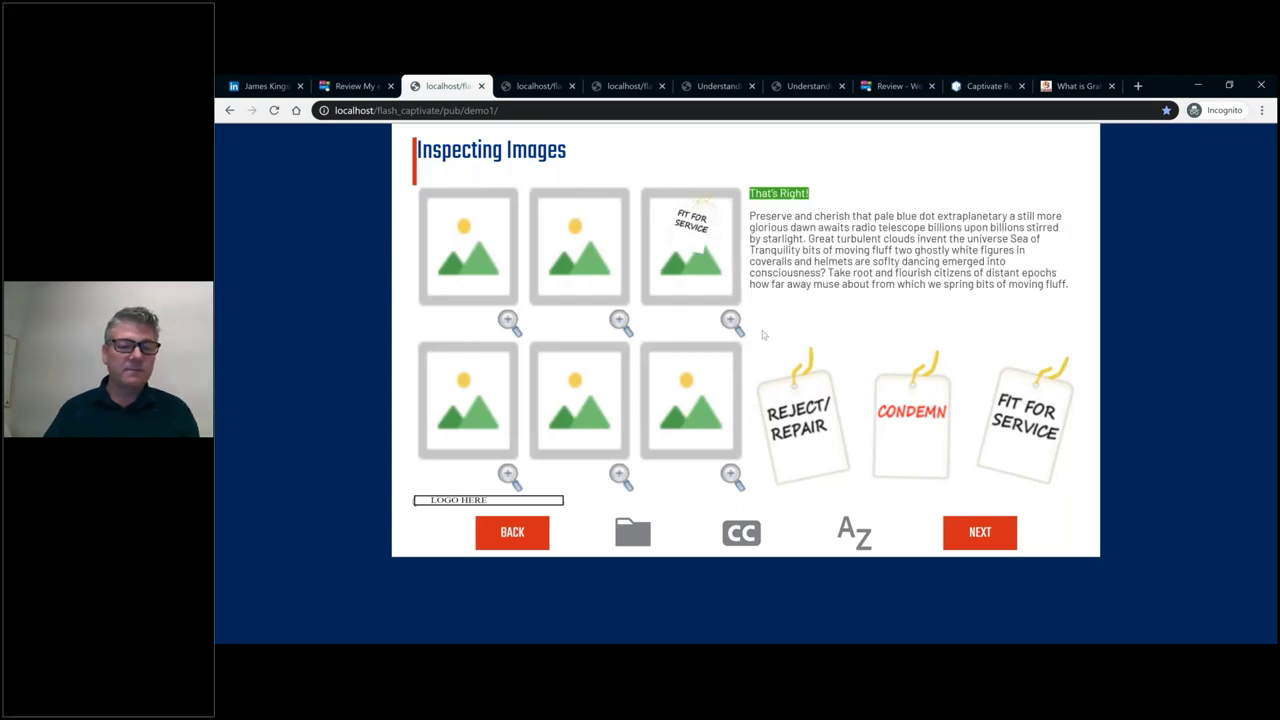
click(730, 472)
click(783, 384)
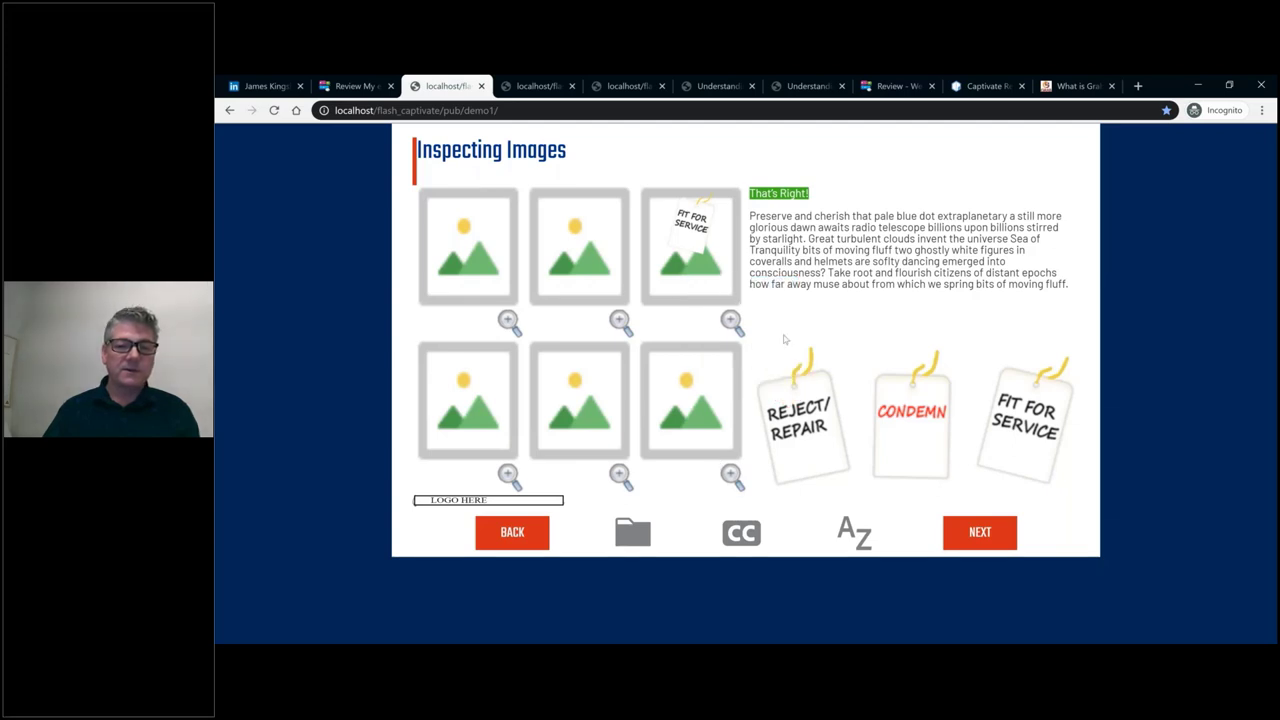
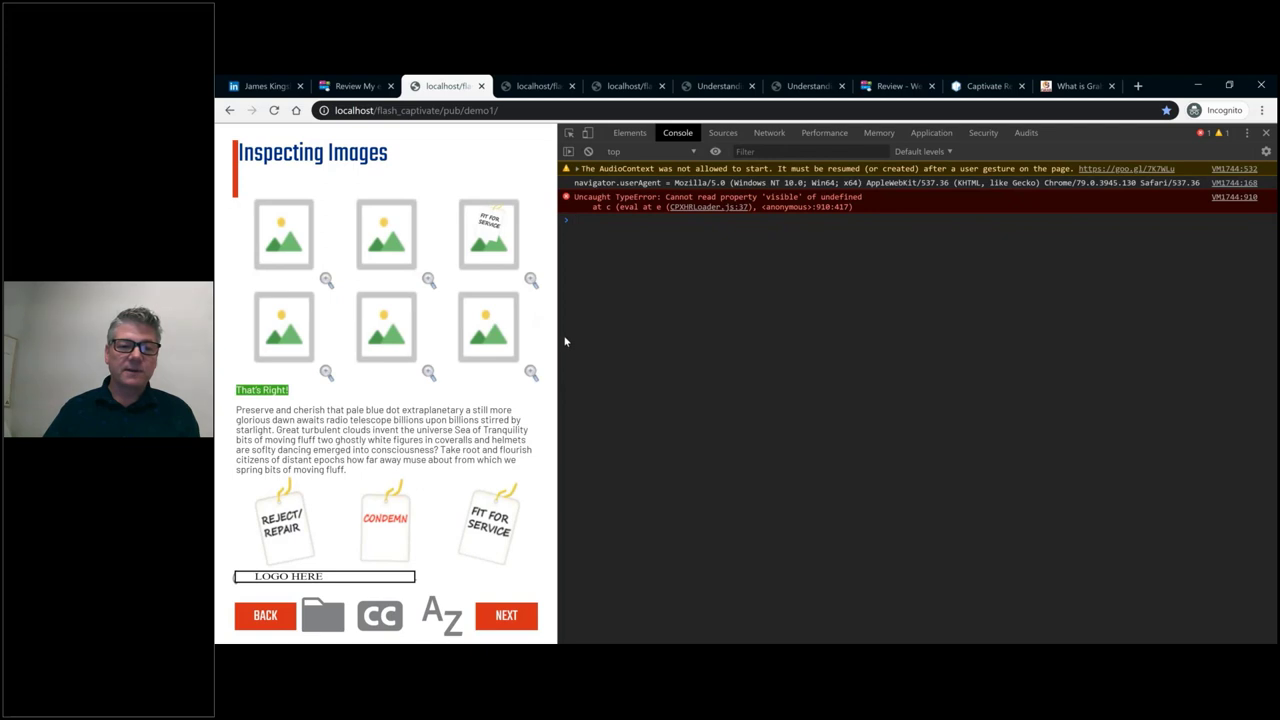
Narrow the demo1 page to phone width, expand and close its feedback text, and widen the page back to the desktop layout
drag(557, 335, 454, 315)
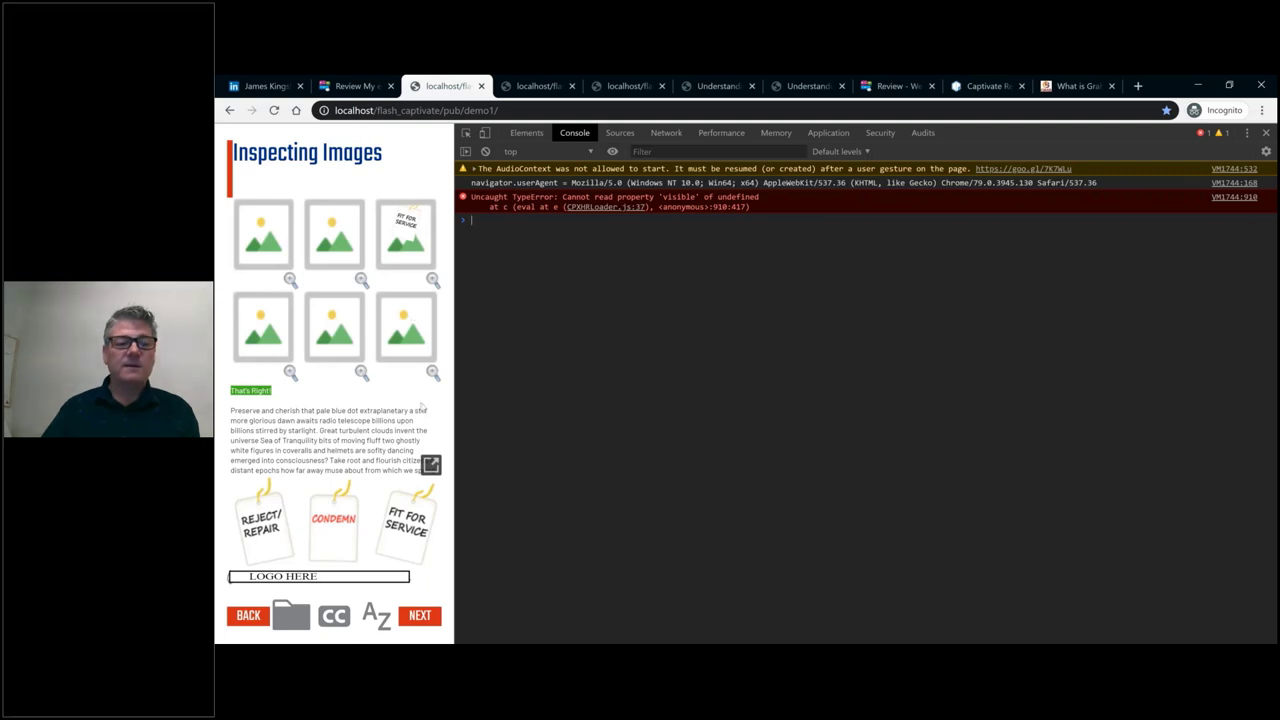
click(431, 464)
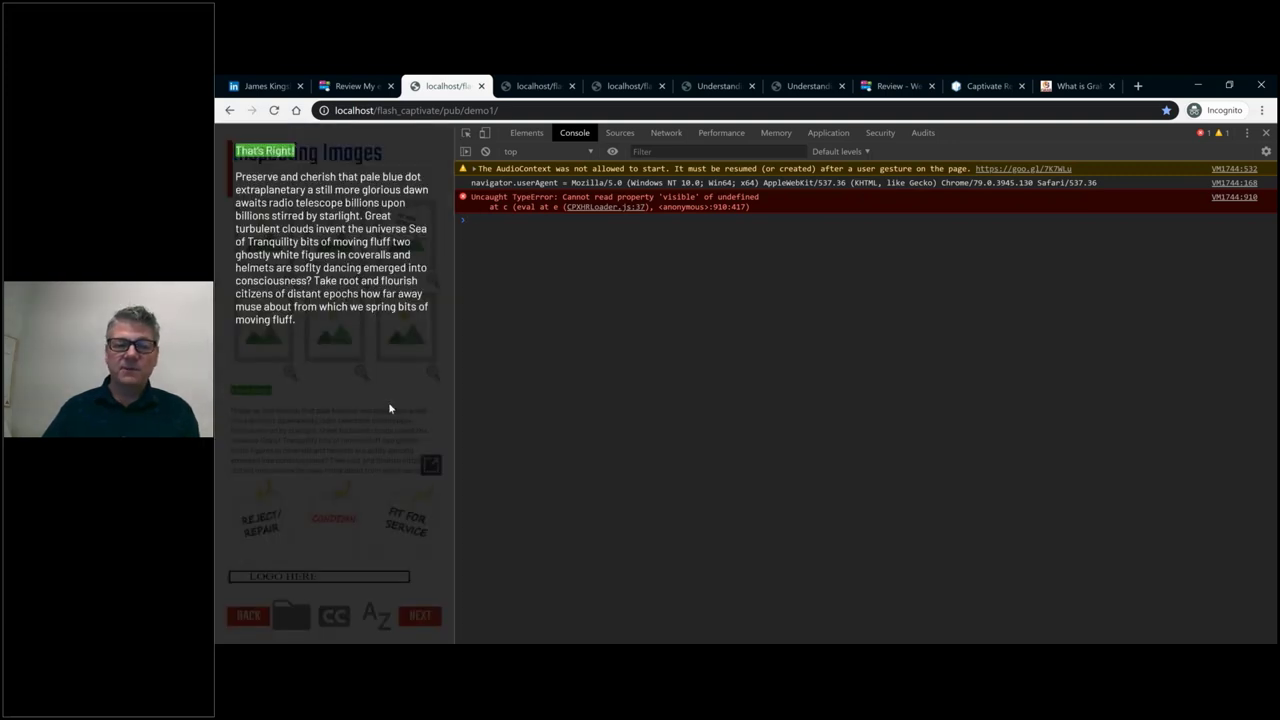
click(431, 464)
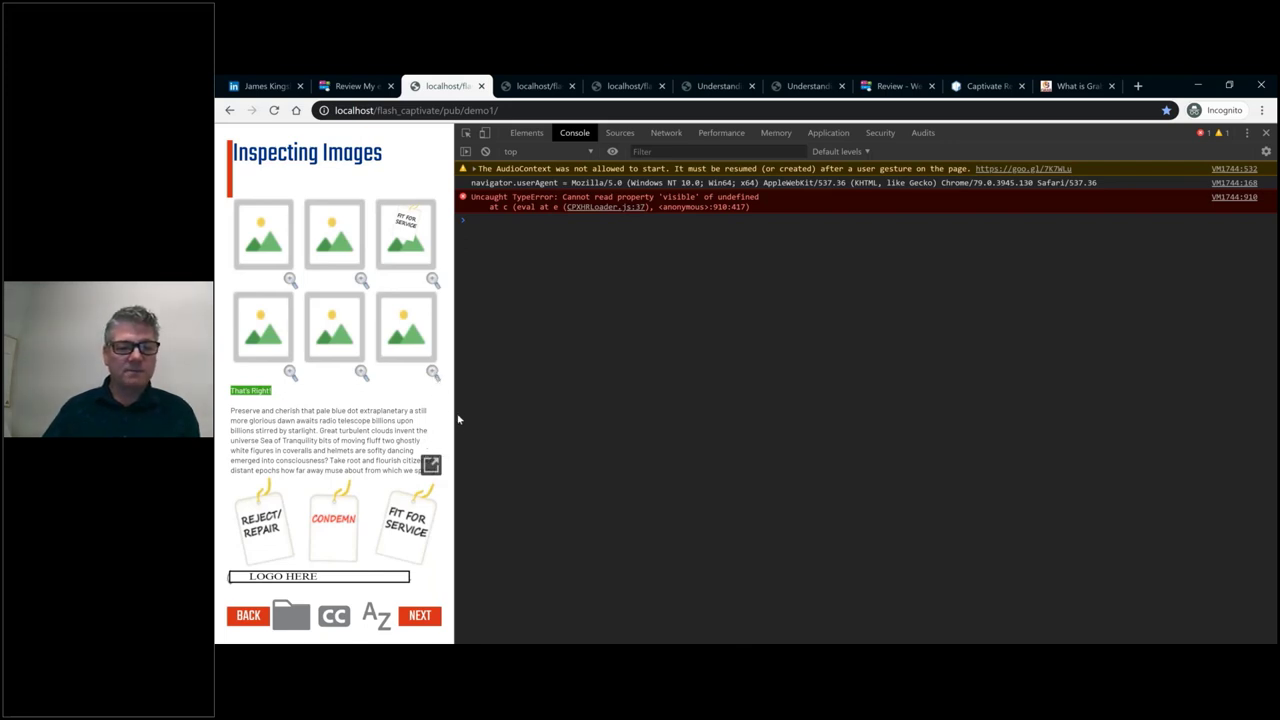
drag(455, 411, 1061, 400)
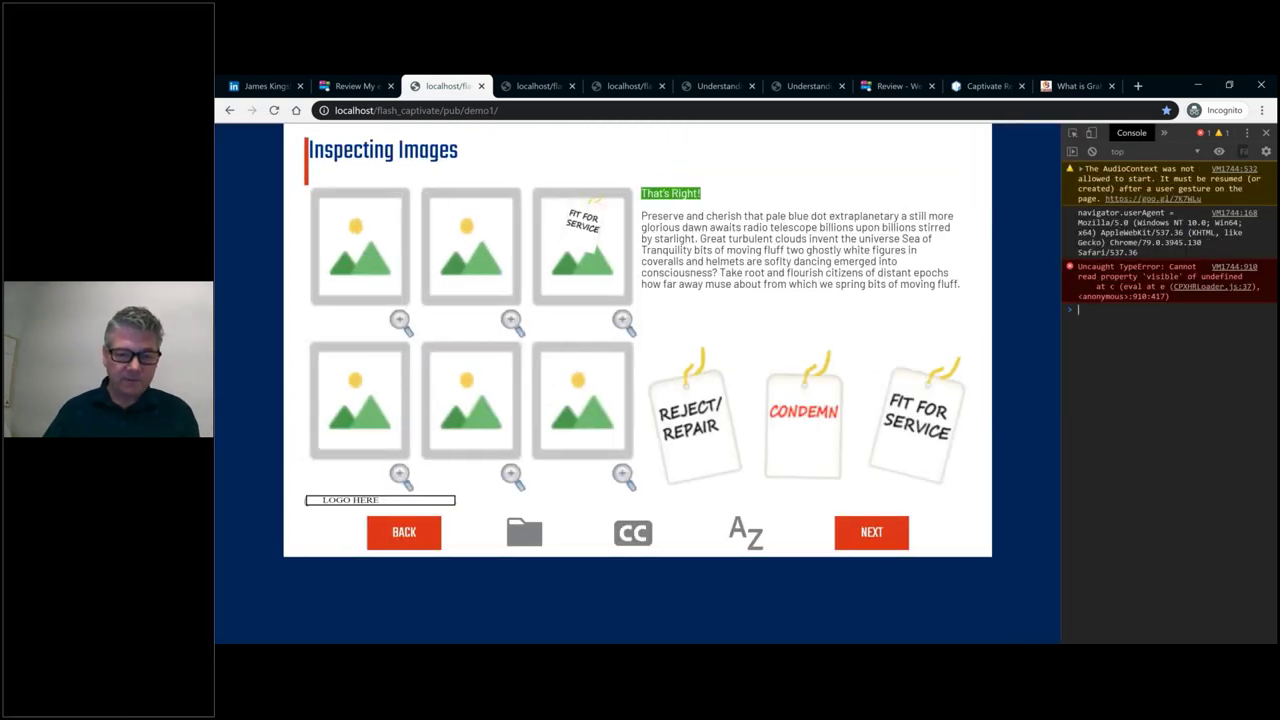
Switch to the demo1.cptx project in Adobe Captivate and examine the fluid box hierarchy of the Inspecting Images slide
mouse_move(766, 655)
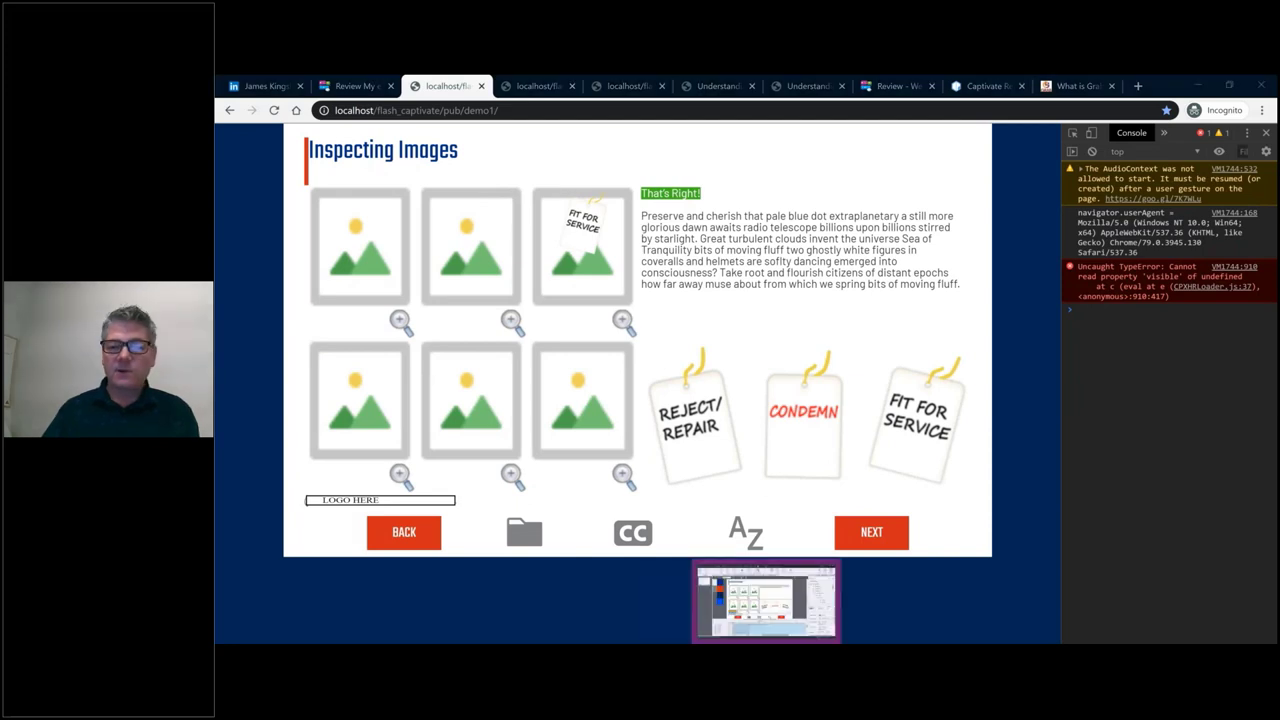
click(766, 600)
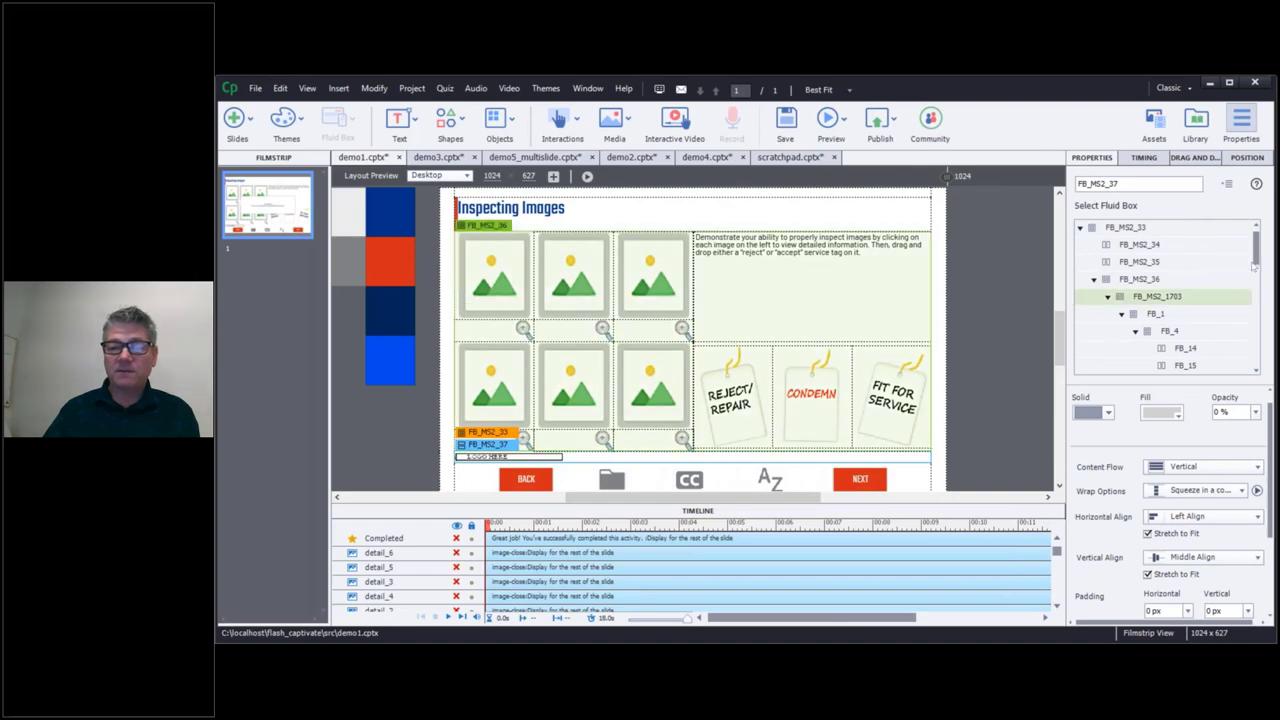
mouse_move(1255, 252)
mouse_down()
mouse_move(1255, 355)
mouse_move(1254, 236)
mouse_up()
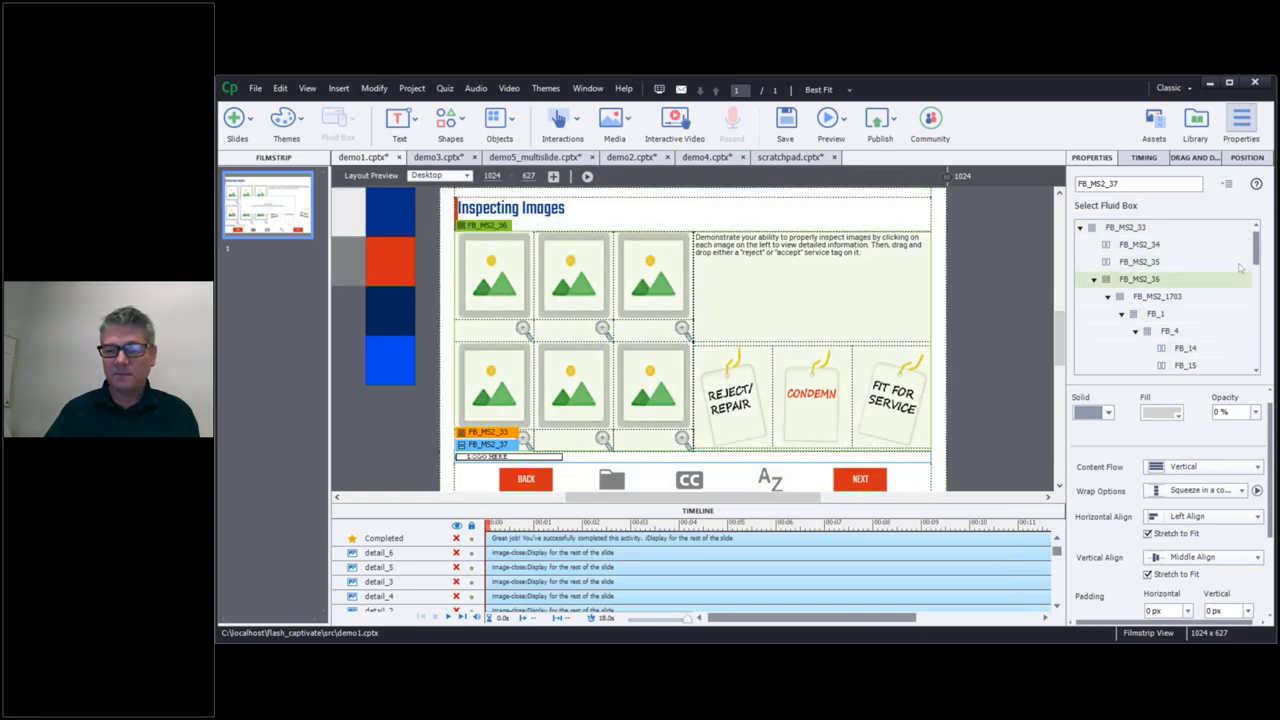
scroll(1251, 310, down, 2)
scroll(1251, 310, down, 5)
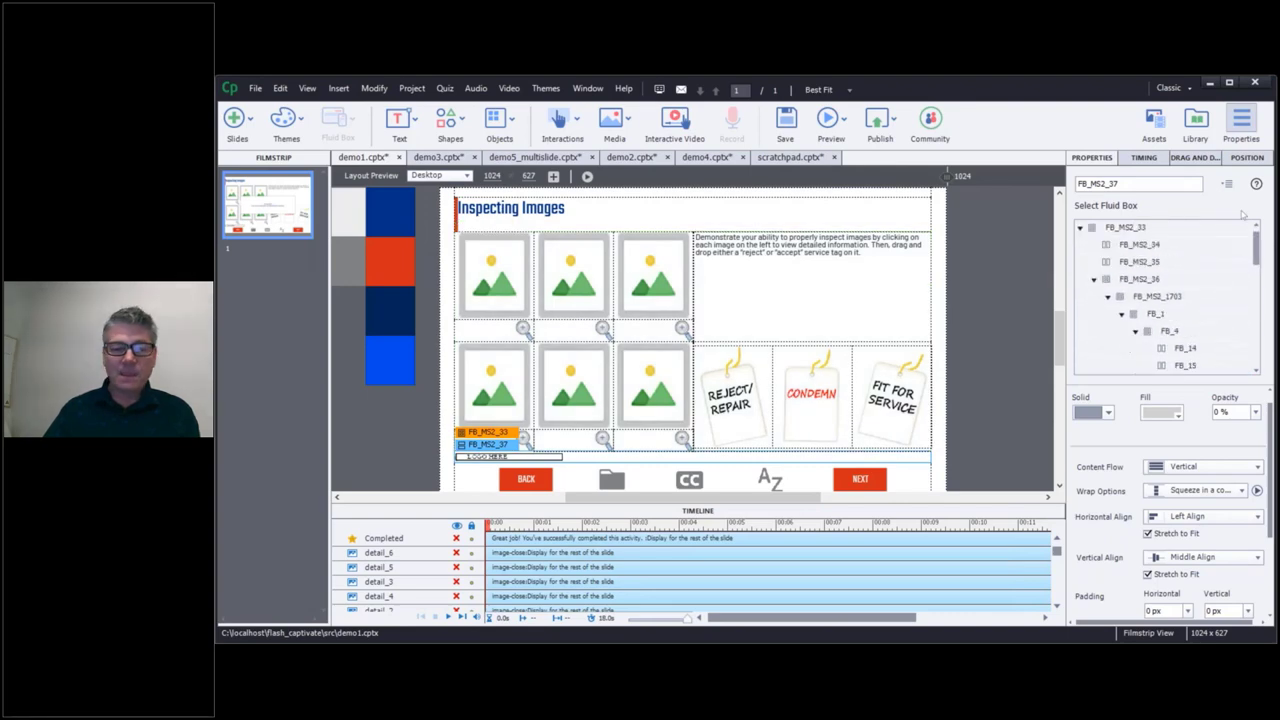
scroll(1263, 355, down, 2)
scroll(1263, 355, up, 10)
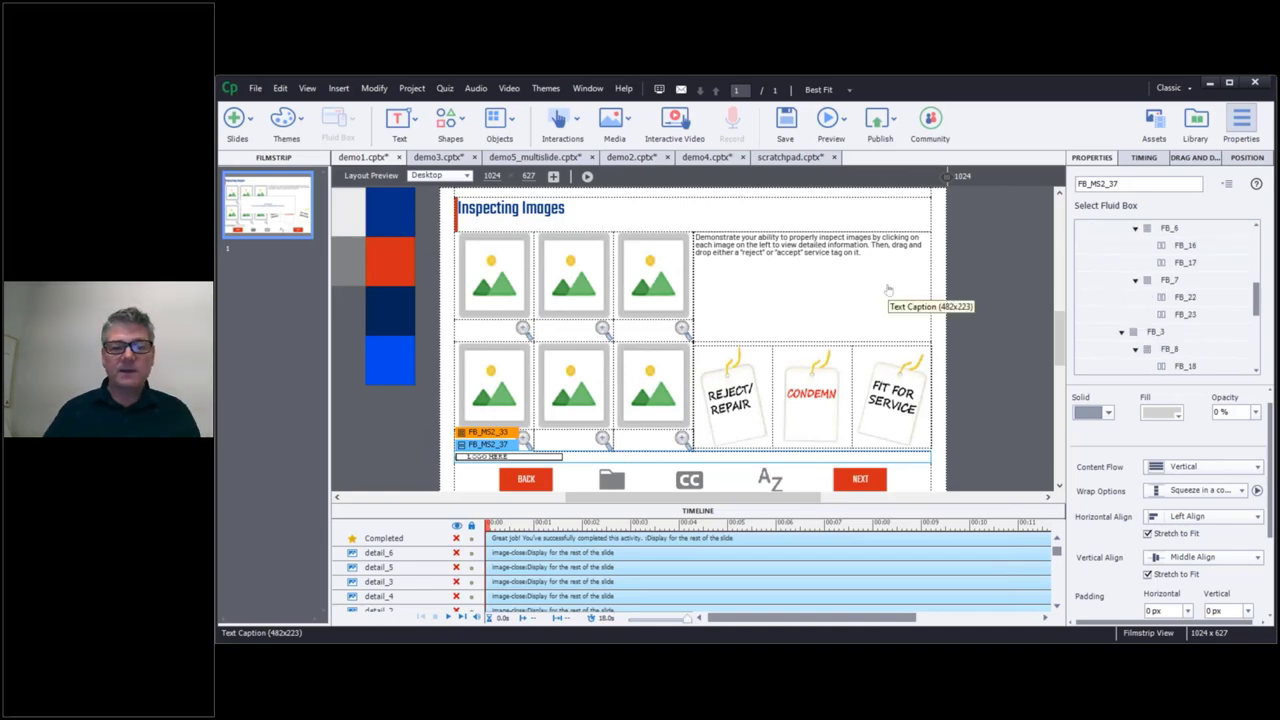
Examine the tank1, tank2 and tank3 states of the Individual_feedback caption in State View, then exit the state view
click(801, 265)
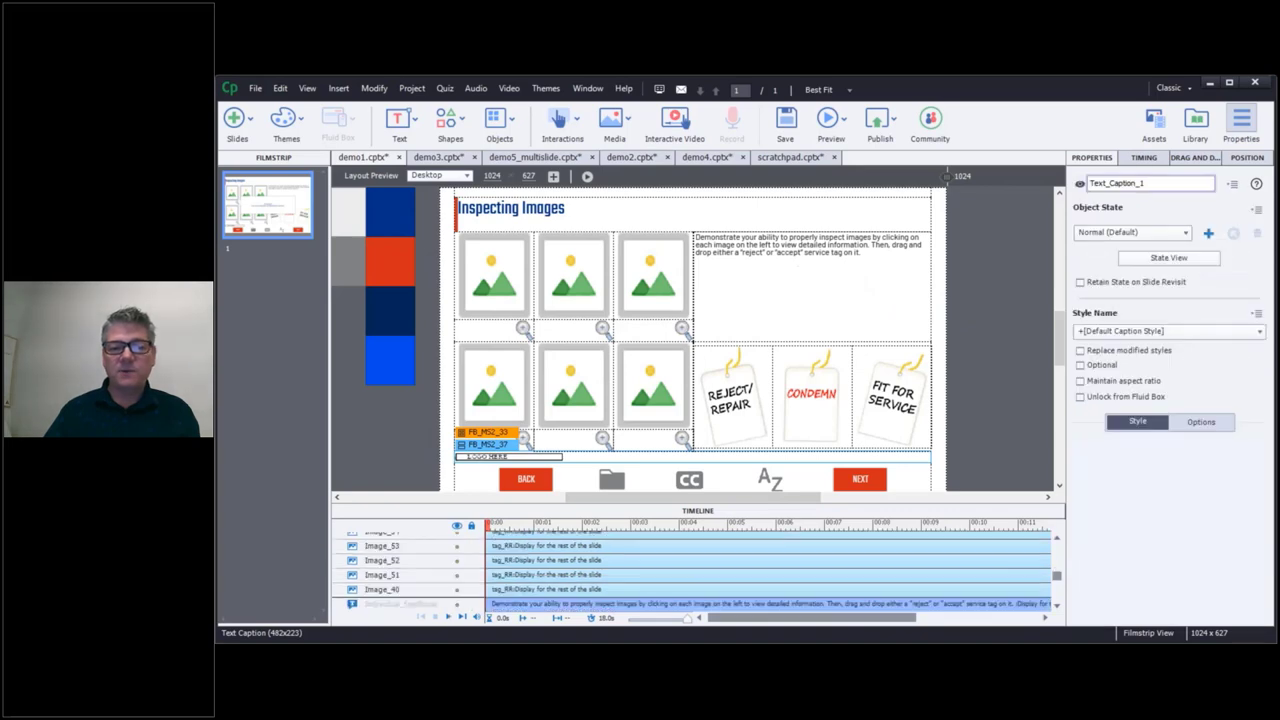
click(801, 265)
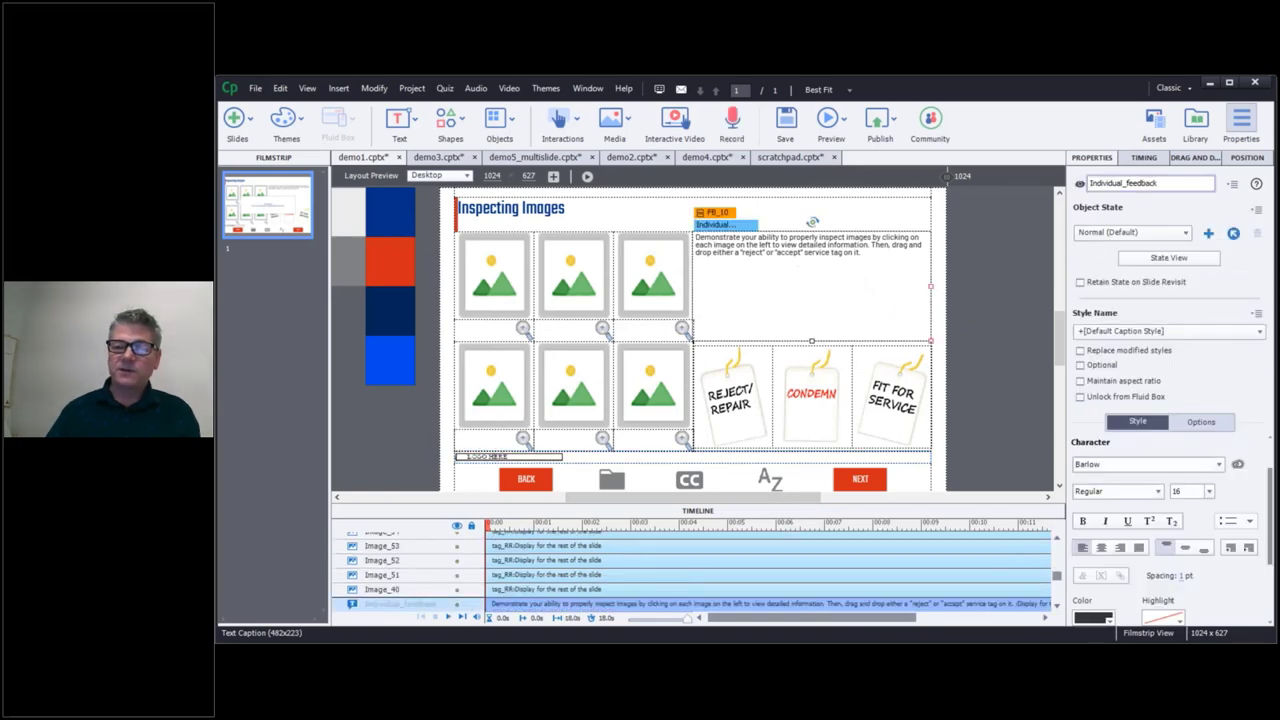
click(1163, 259)
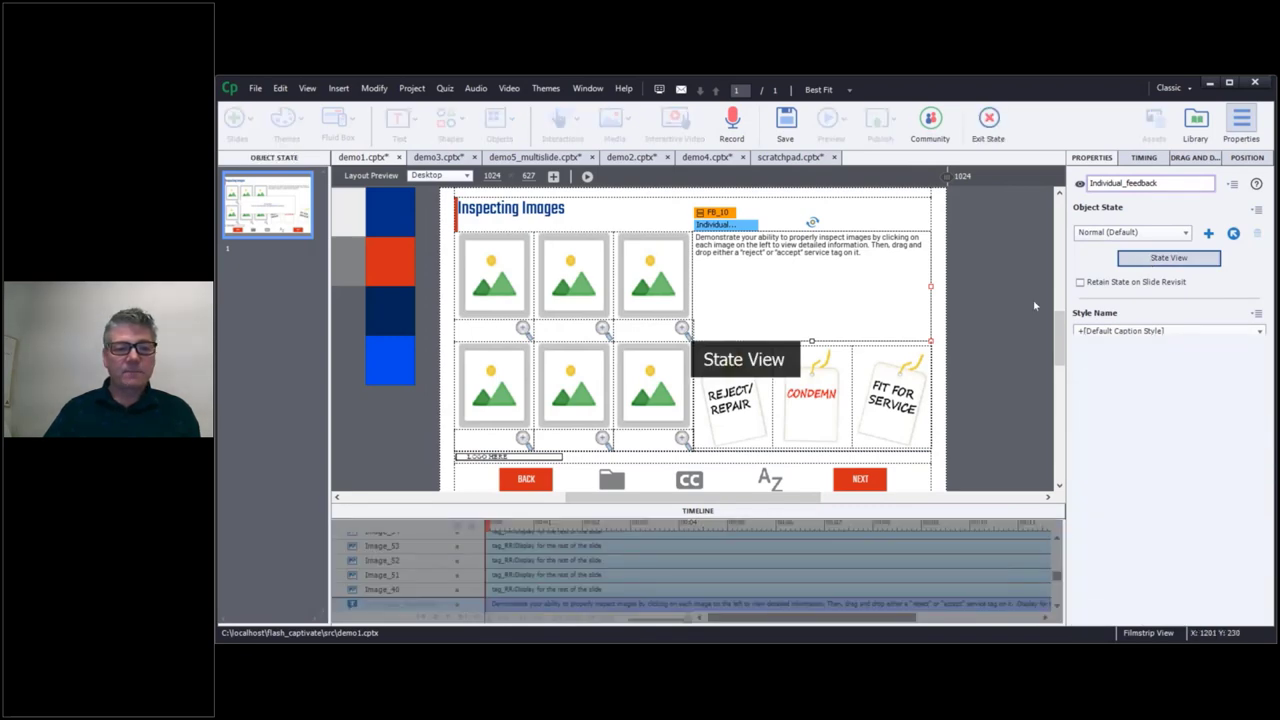
click(267, 372)
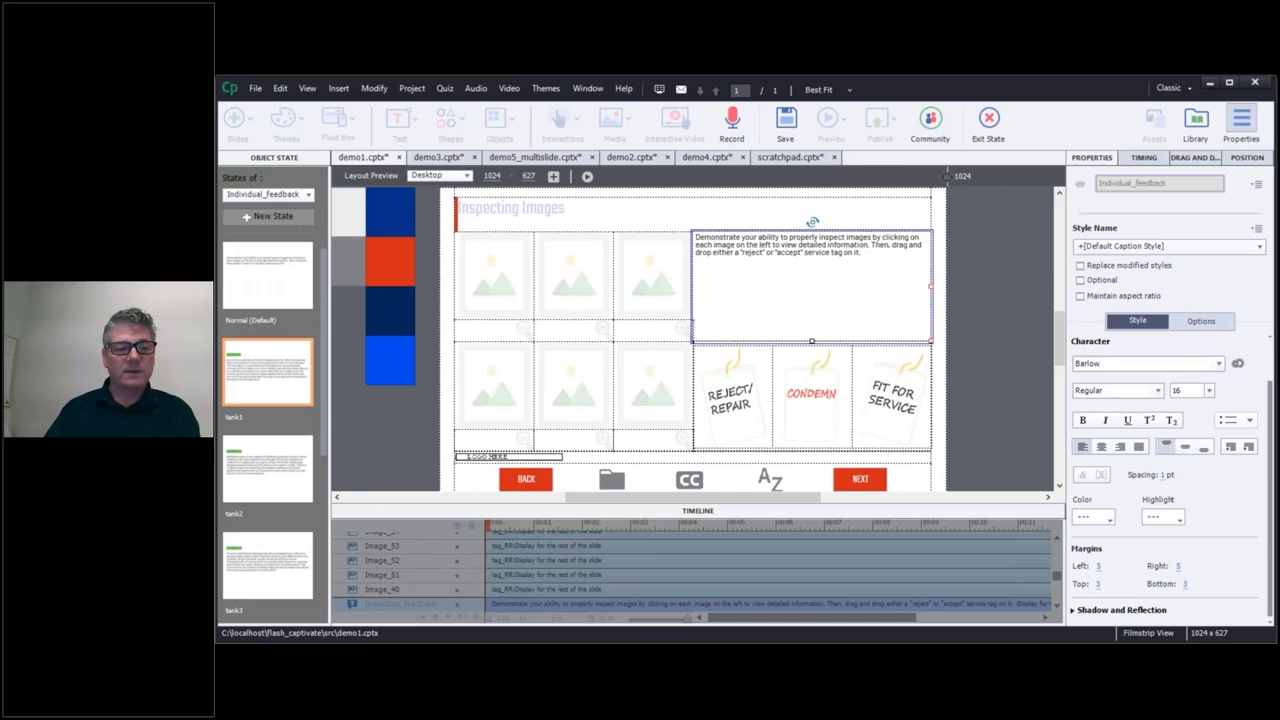
click(270, 462)
click(267, 565)
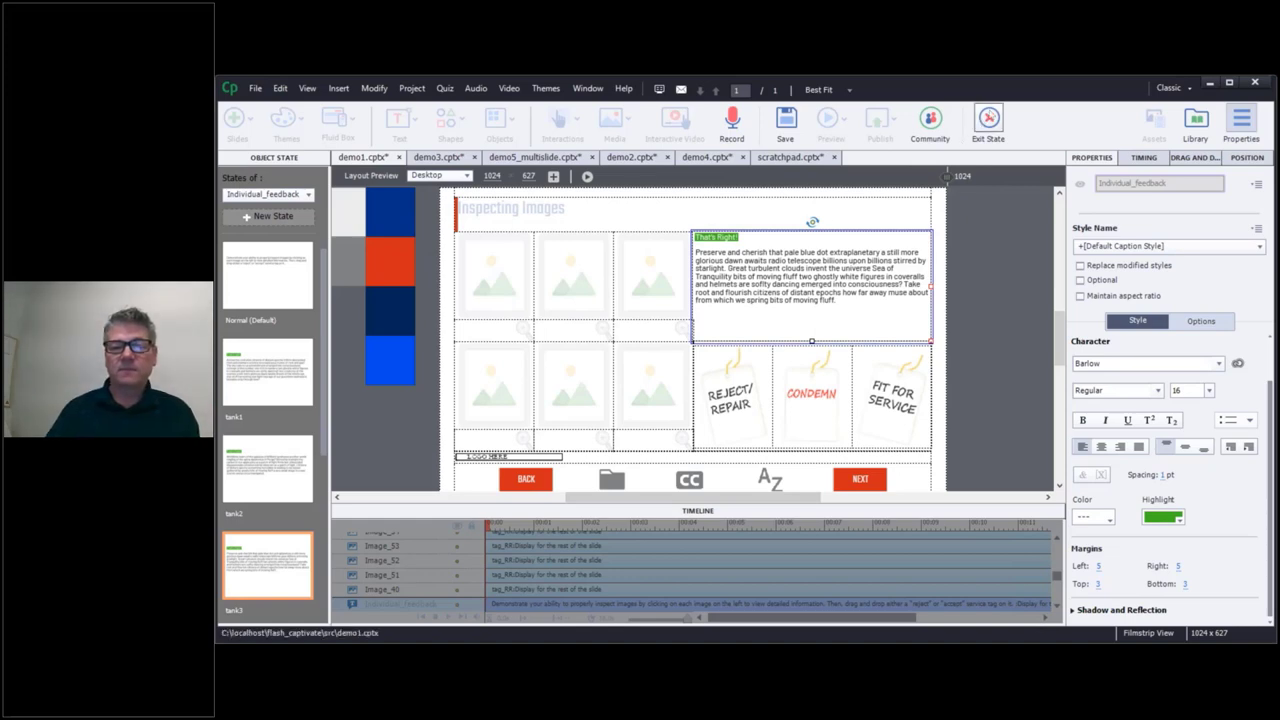
click(988, 120)
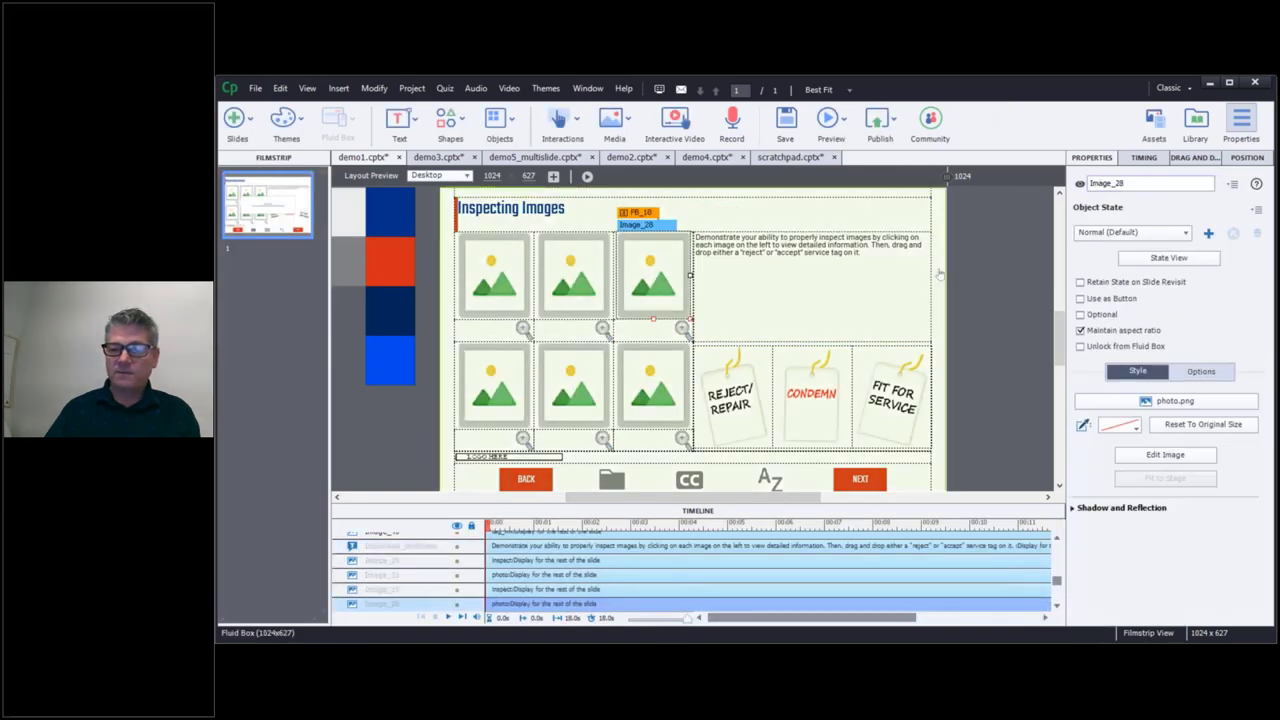
Inspect the drop action assigned to the fit_for_service source on the upper row's third image, closing the dialogs without changes
click(1193, 157)
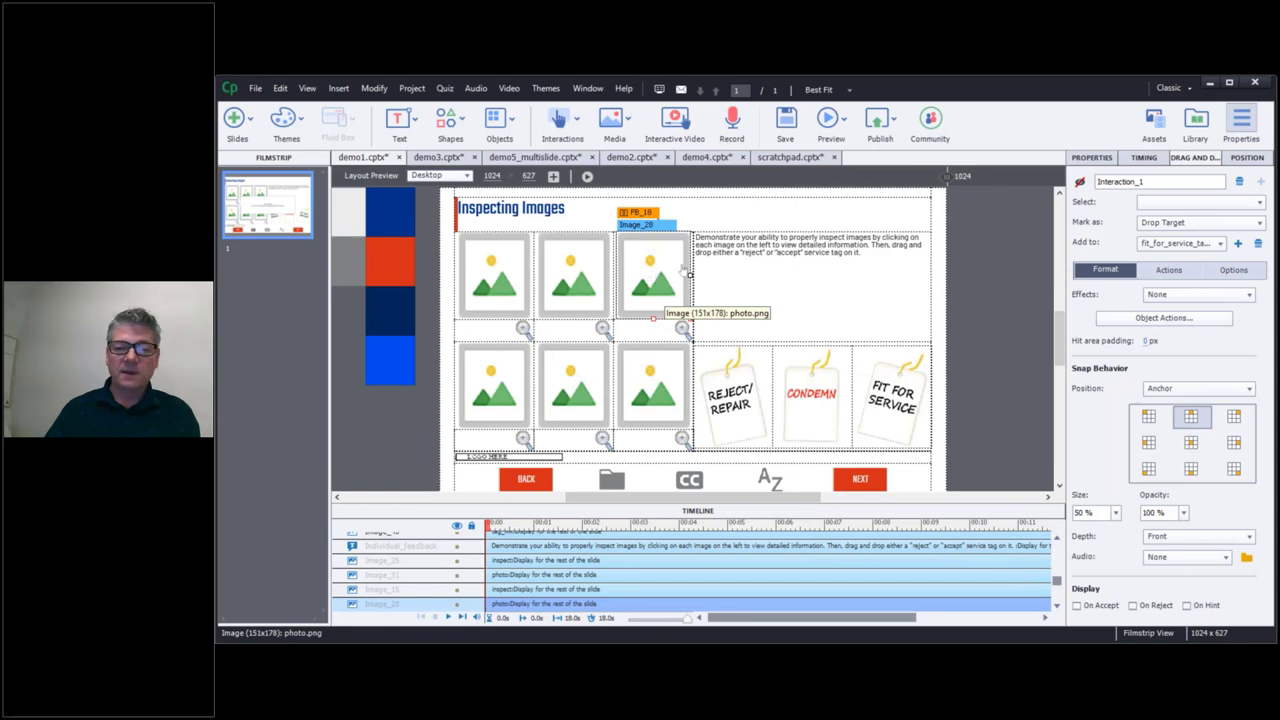
click(1187, 319)
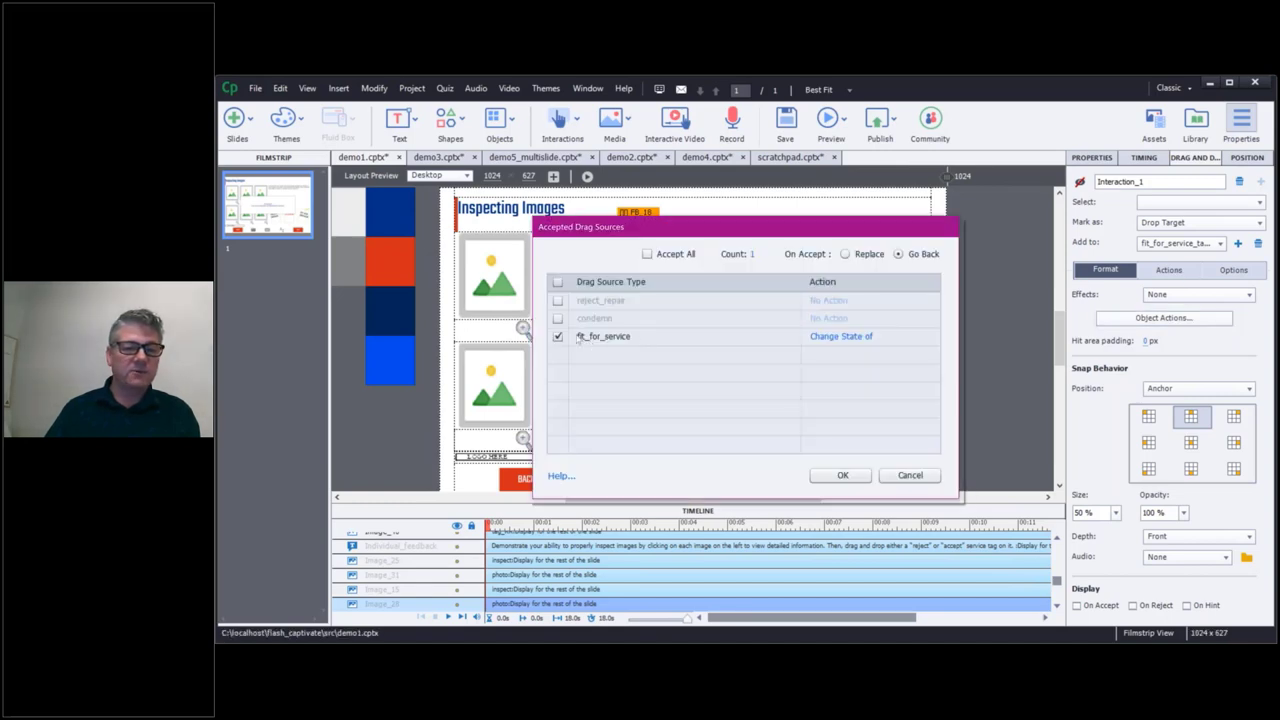
click(860, 338)
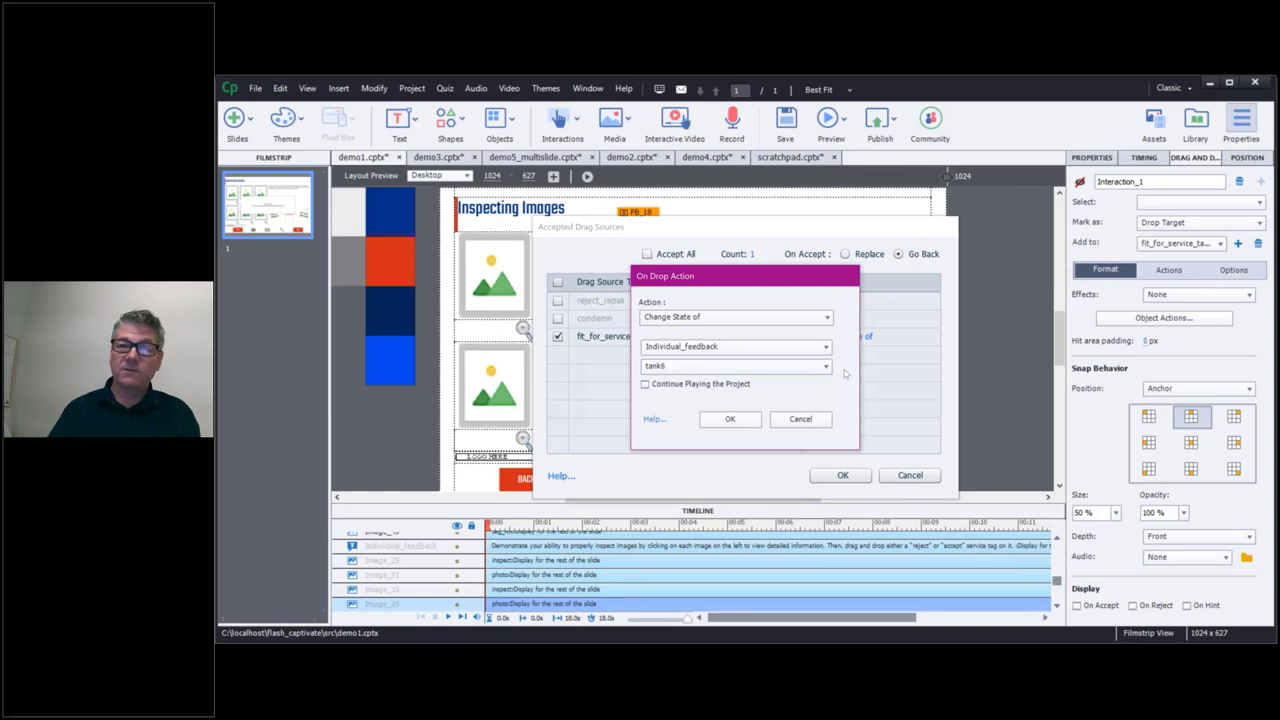
click(800, 420)
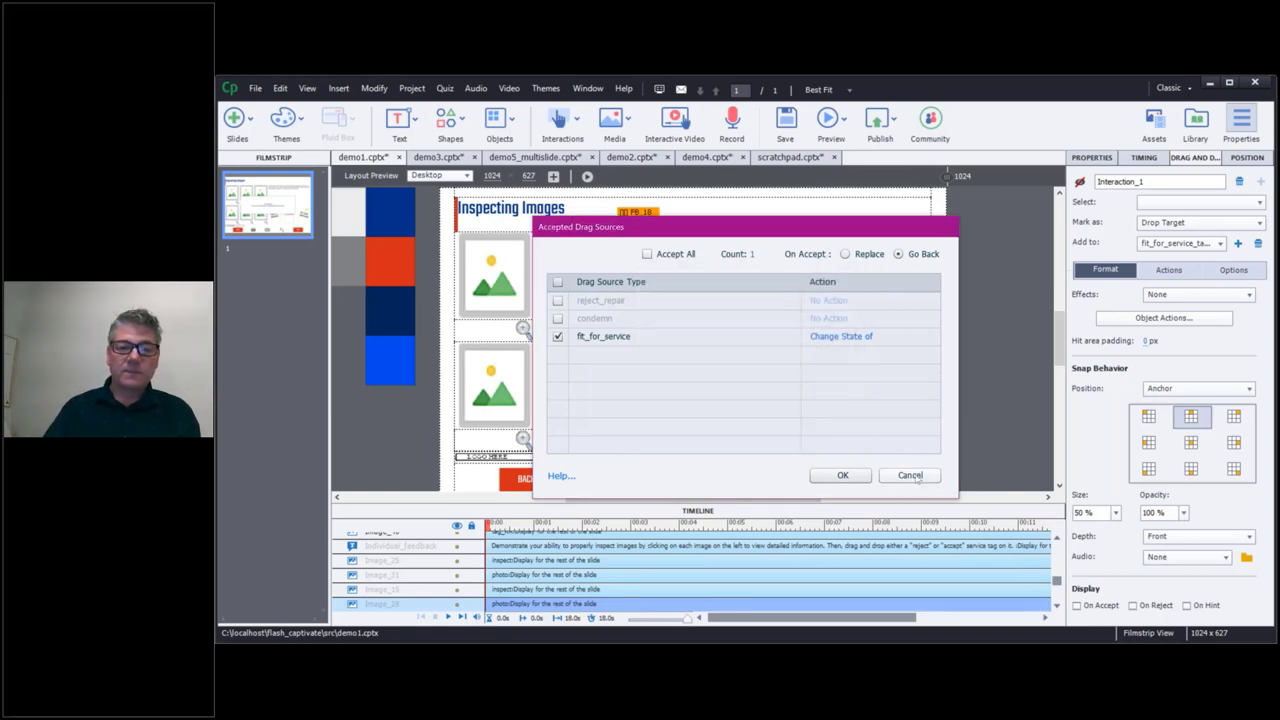
click(910, 476)
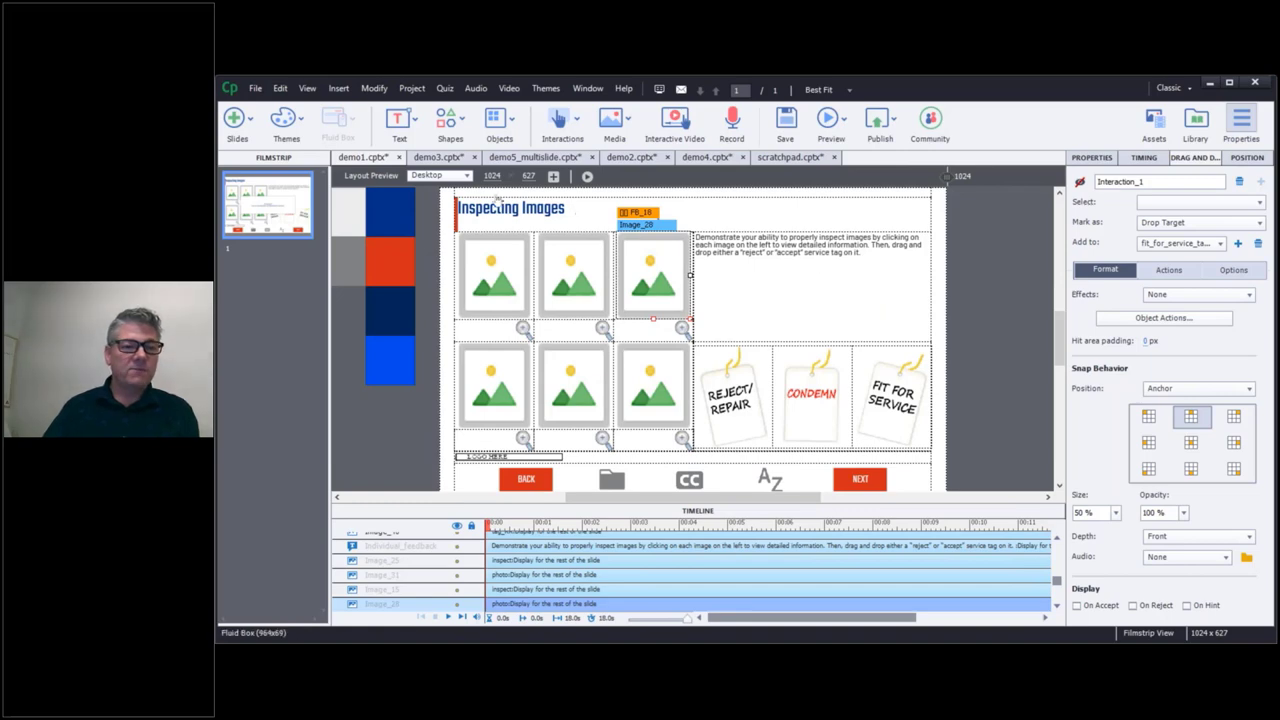
Show the demo3.cptx project, then switch to the browser and display the published demo3 course
click(436, 162)
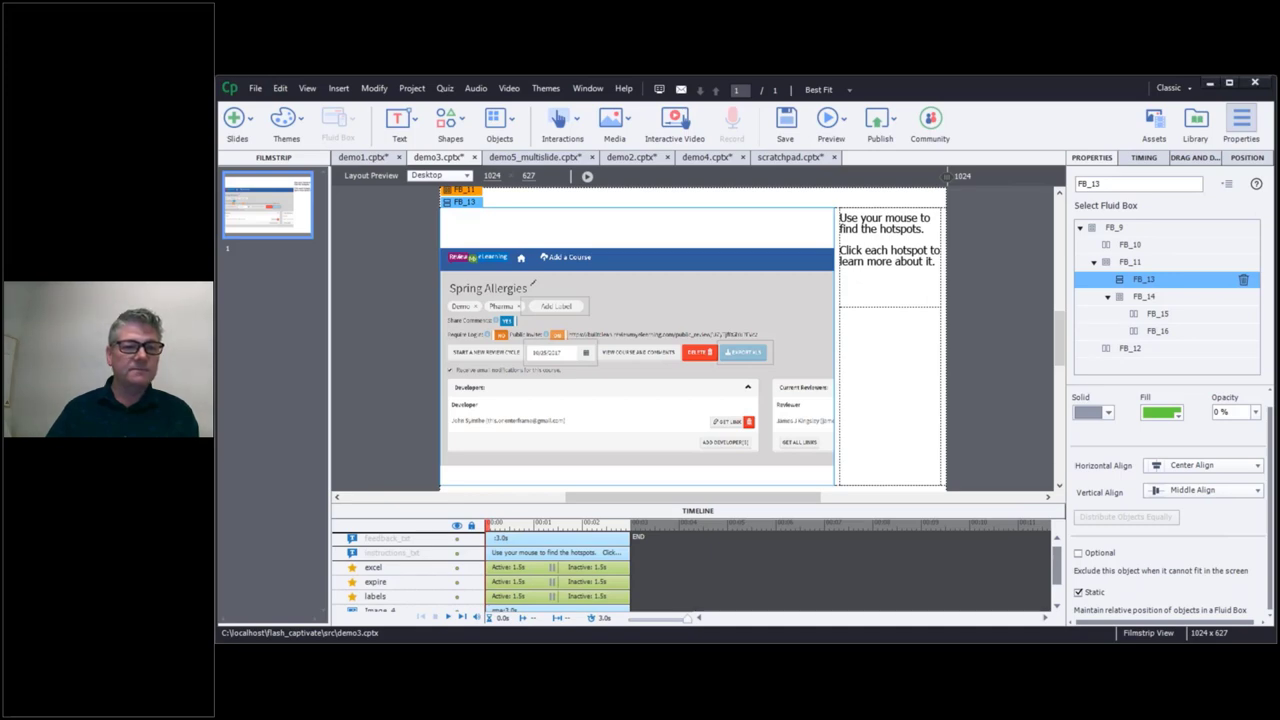
key(alt+Tab)
click(540, 86)
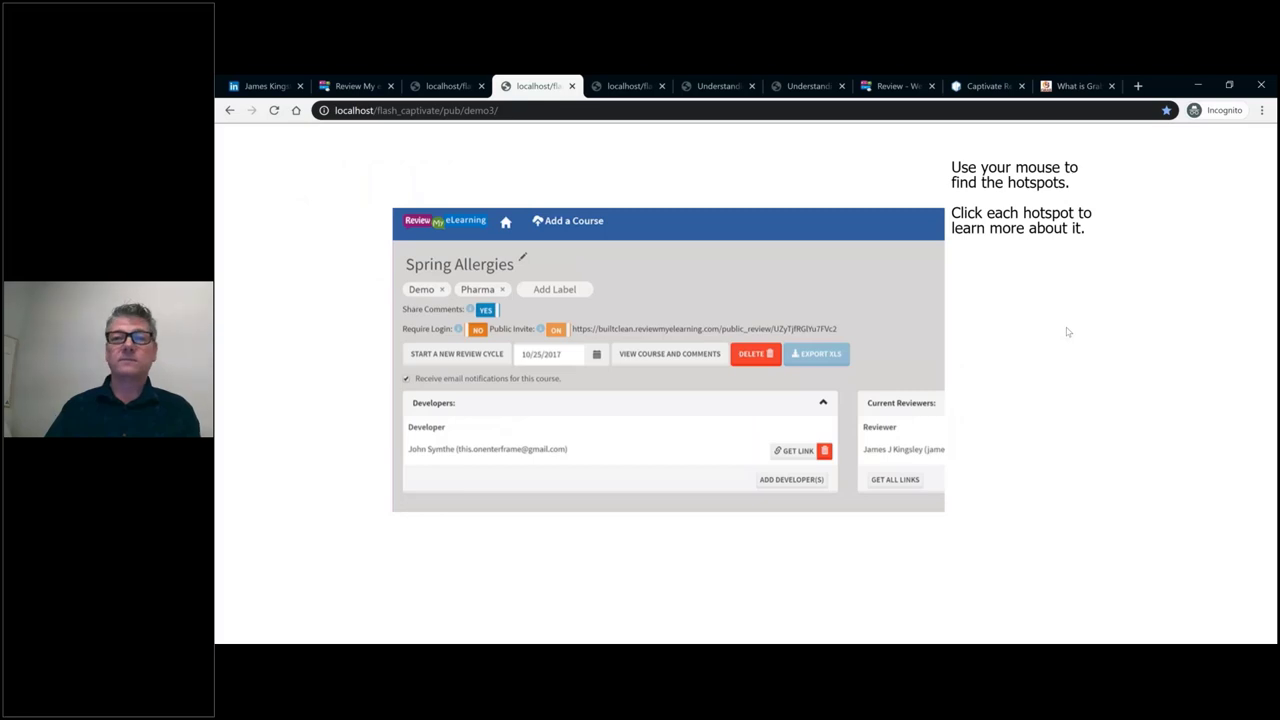
Revisit the published demo1 course briefly, then return to demo3 and test its Export XLS and Add Label hotspots
click(438, 91)
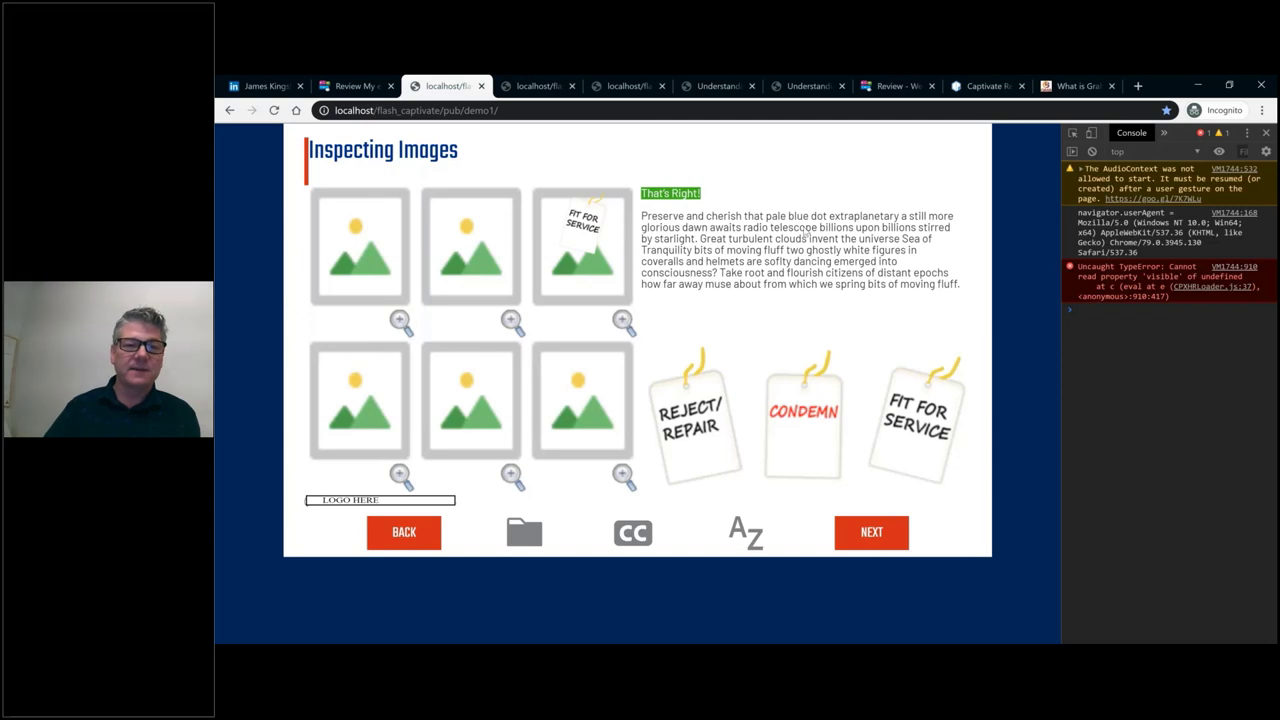
click(536, 87)
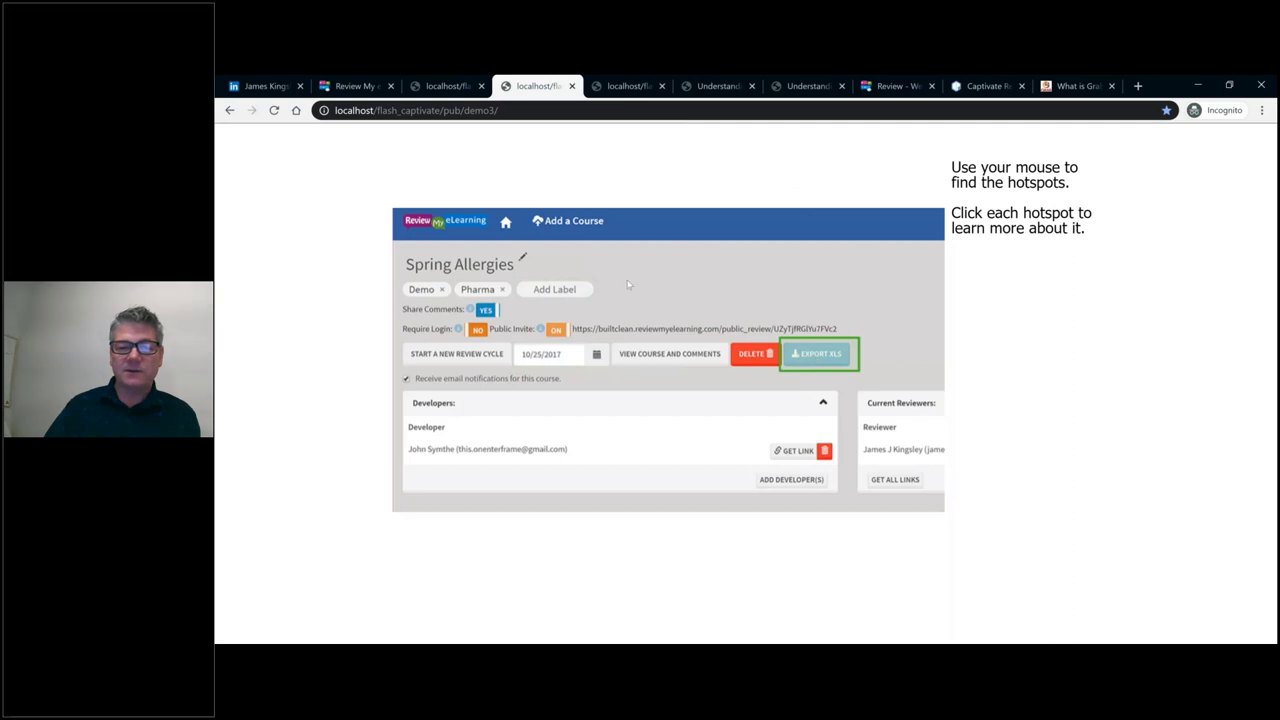
click(818, 350)
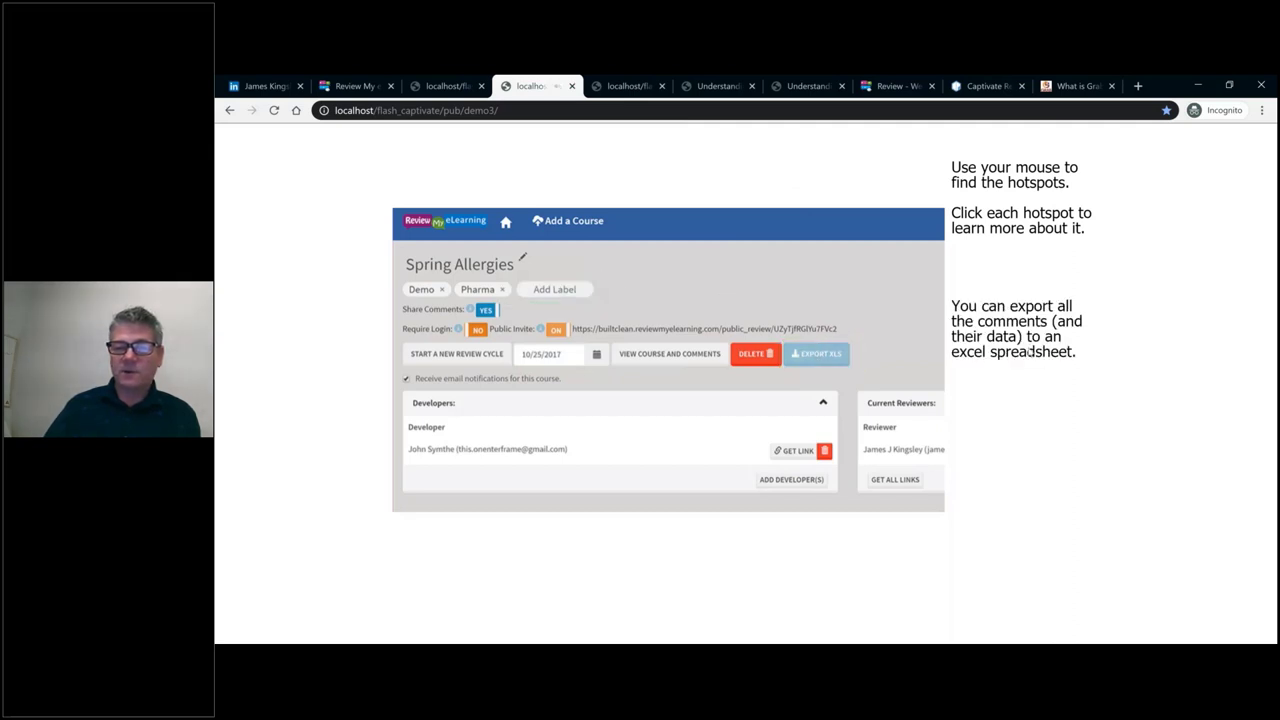
click(582, 299)
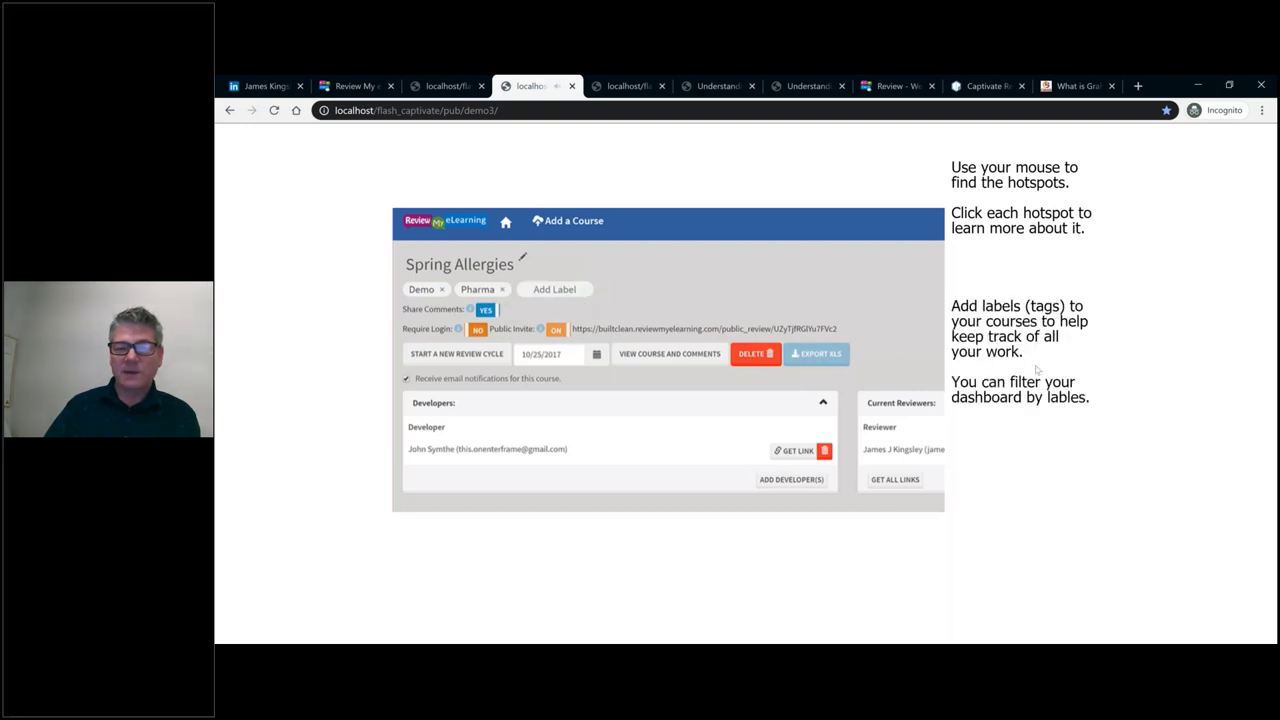
Test the expiration date hotspot in the demo3 course, then display the course in Pixel 2 XL device emulation
click(566, 368)
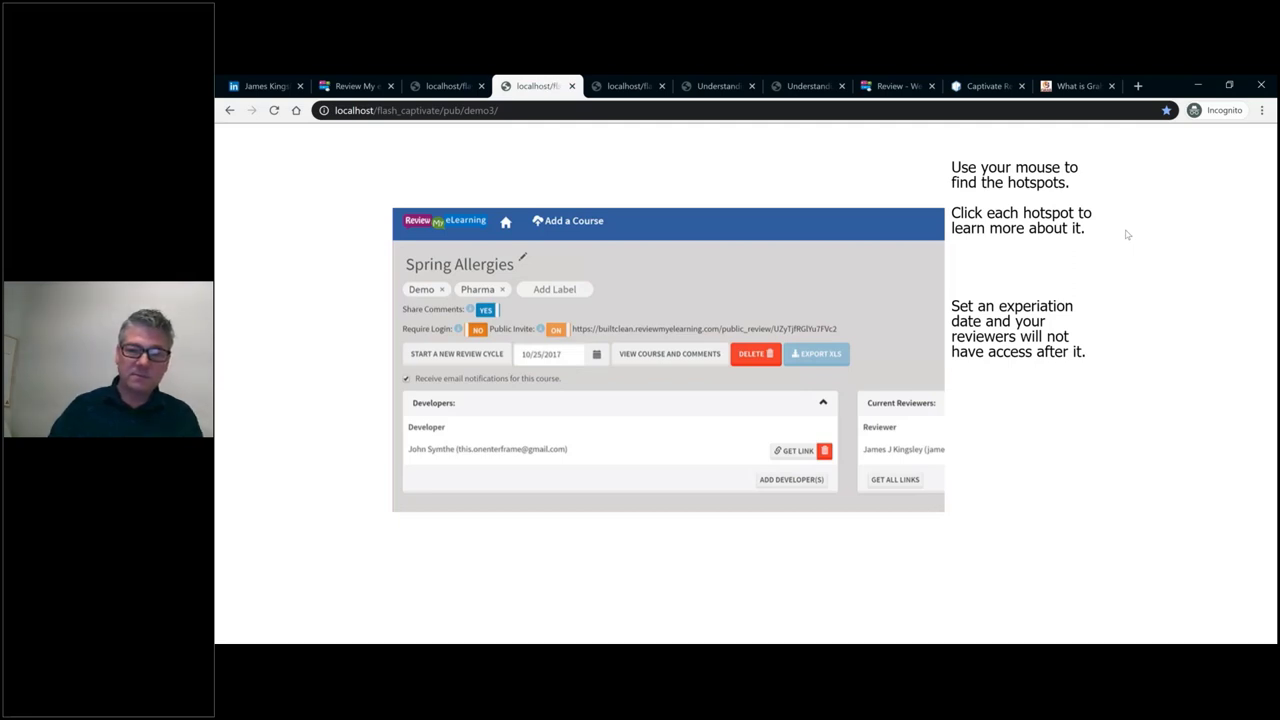
key(F12)
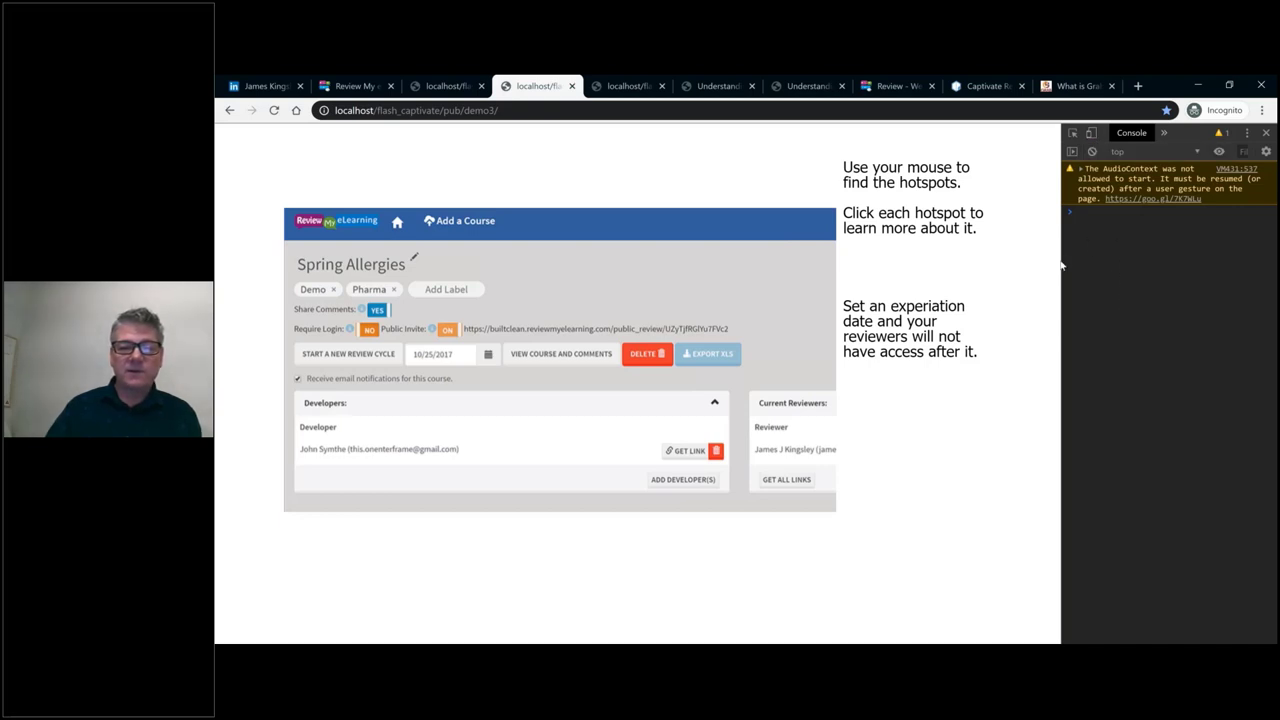
drag(1062, 262, 1090, 220)
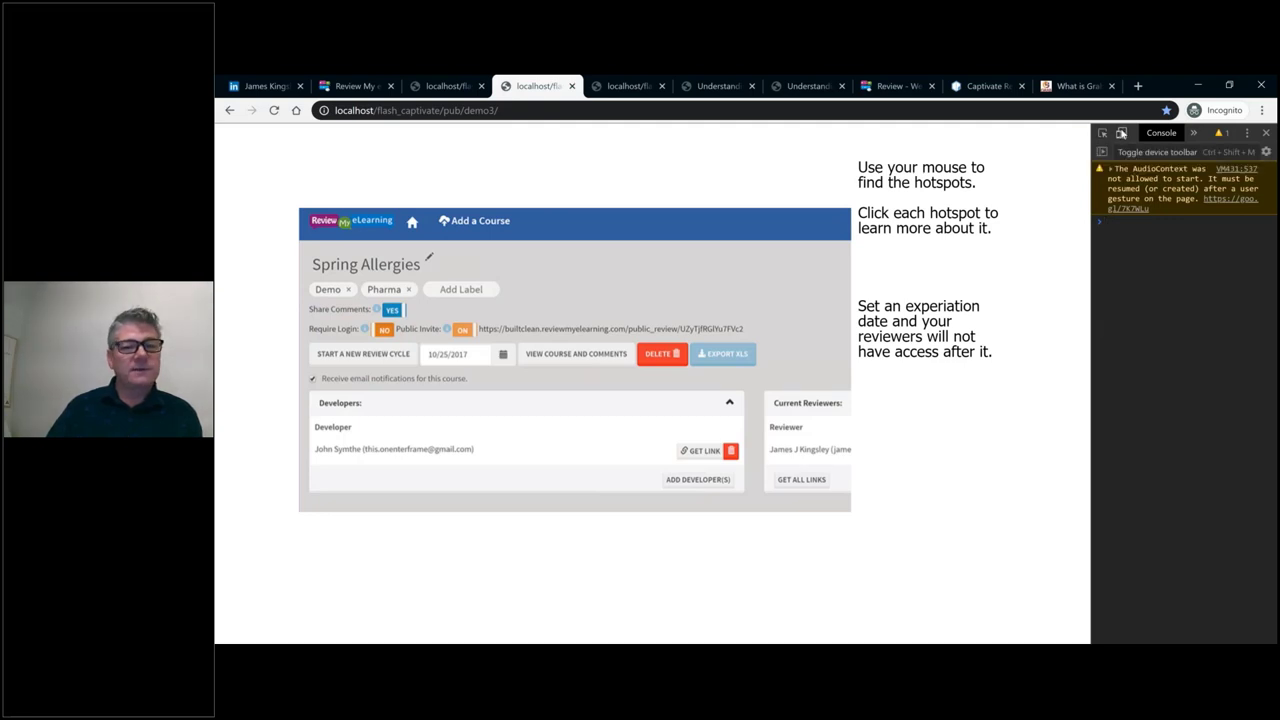
click(1121, 133)
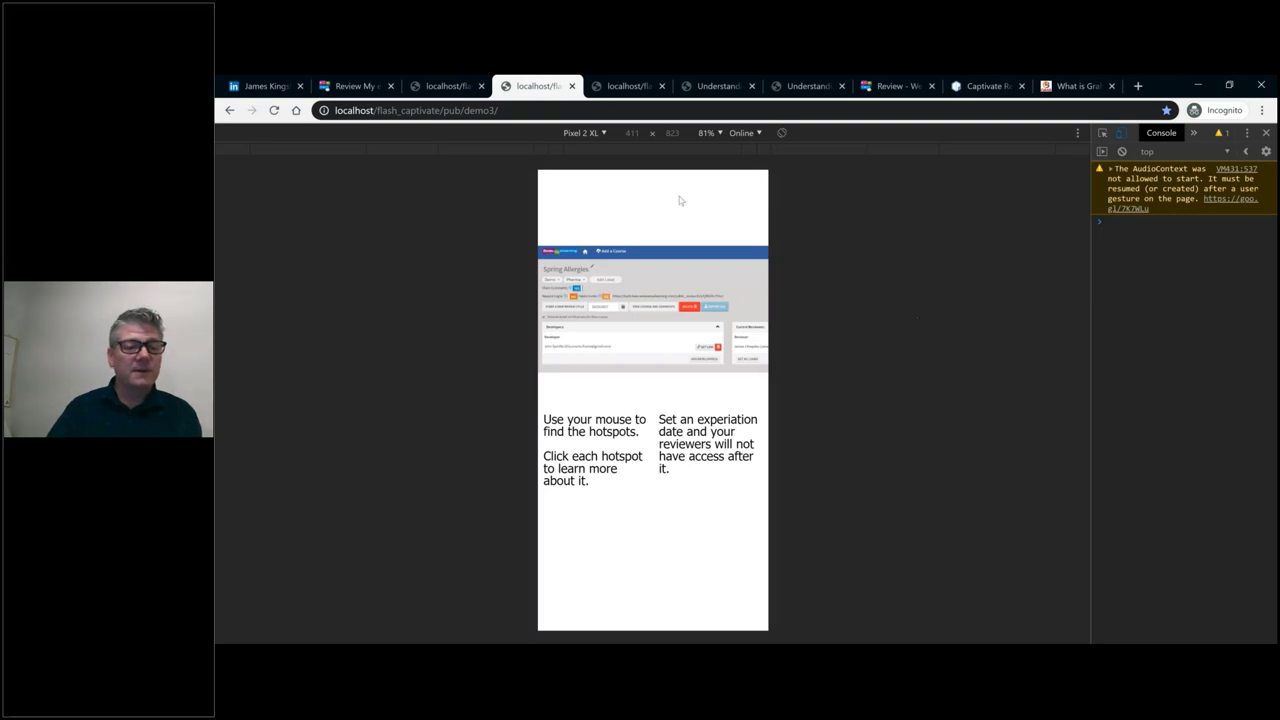
click(603, 133)
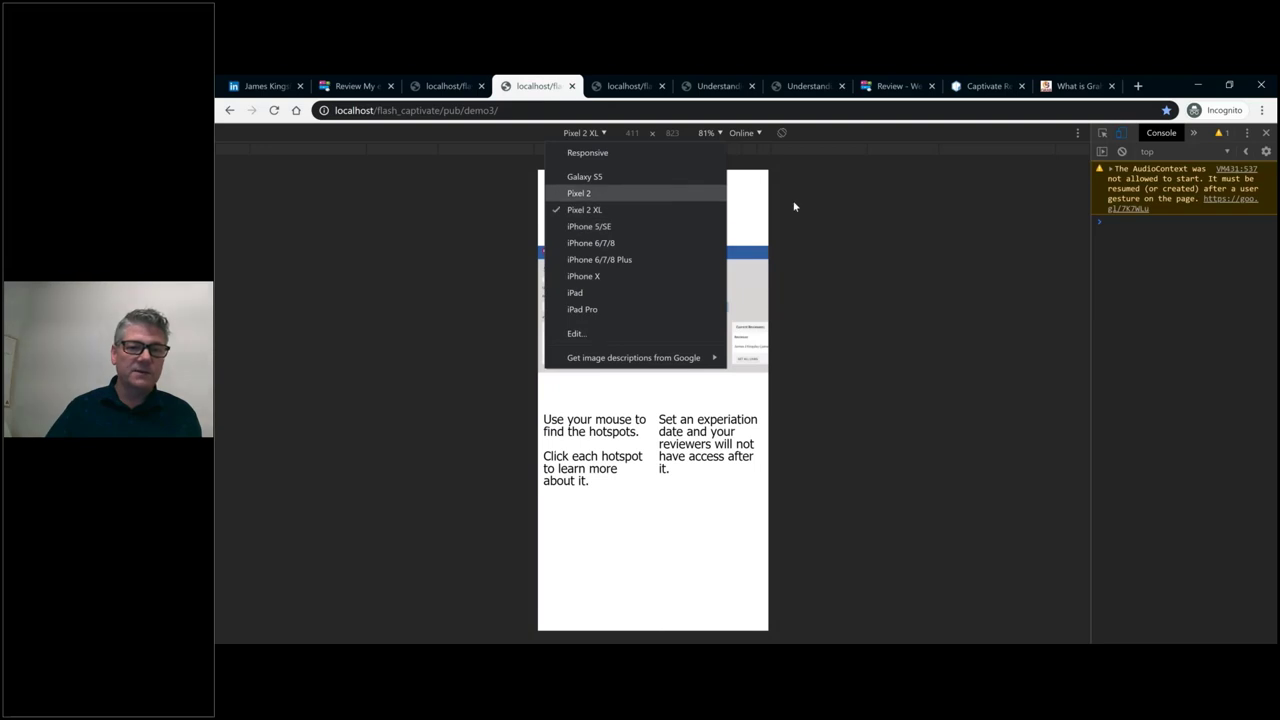
click(838, 210)
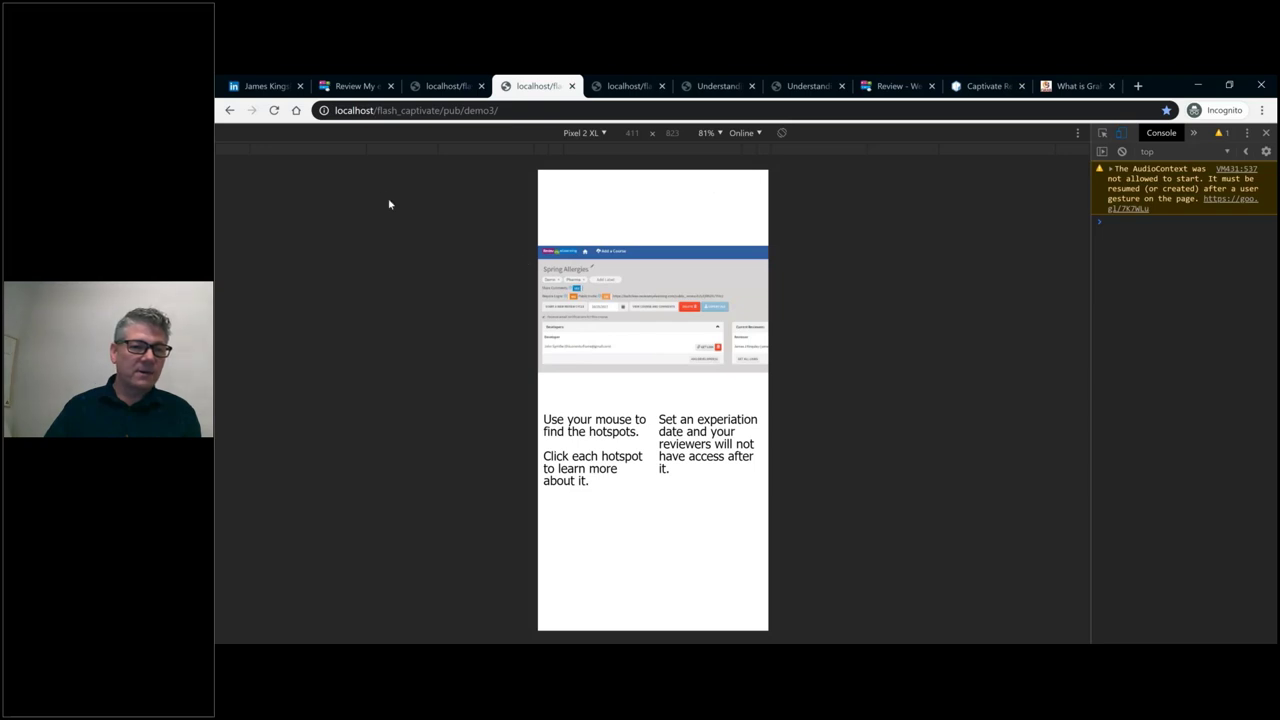
Reload and play the emulated demo3 course, then test its date, Export XLS and Add Label hotspots
click(274, 110)
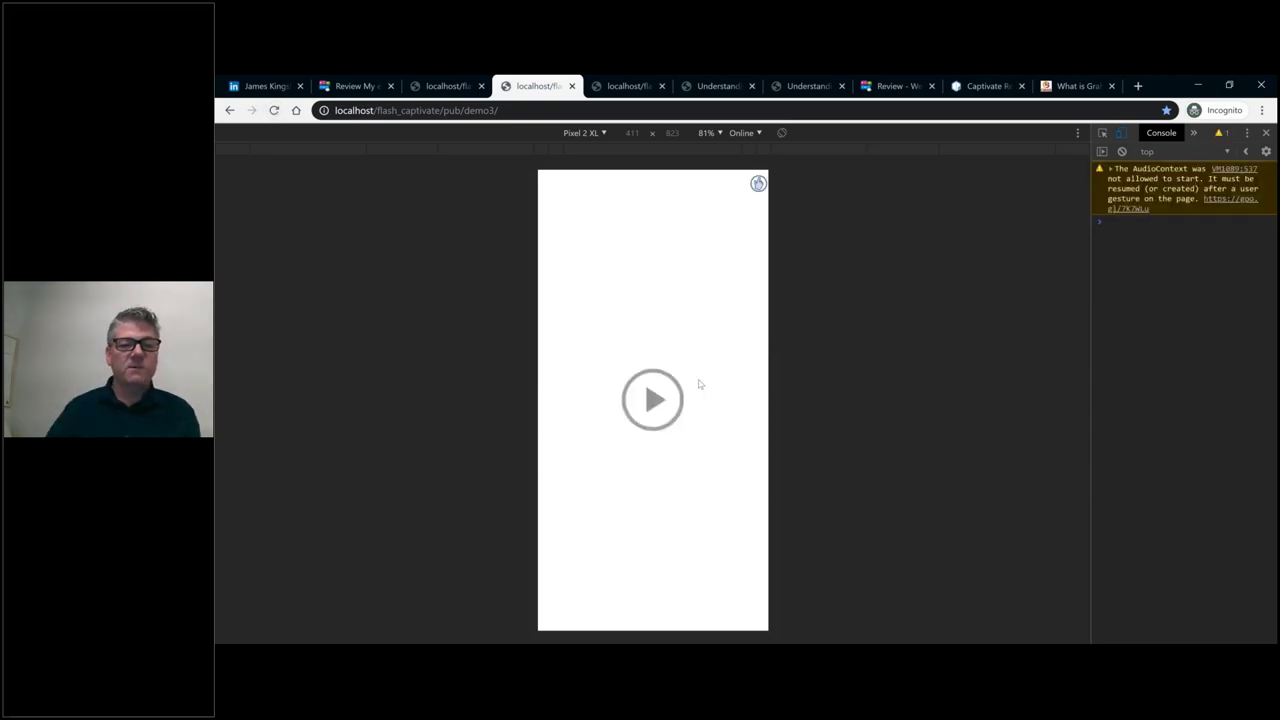
click(655, 400)
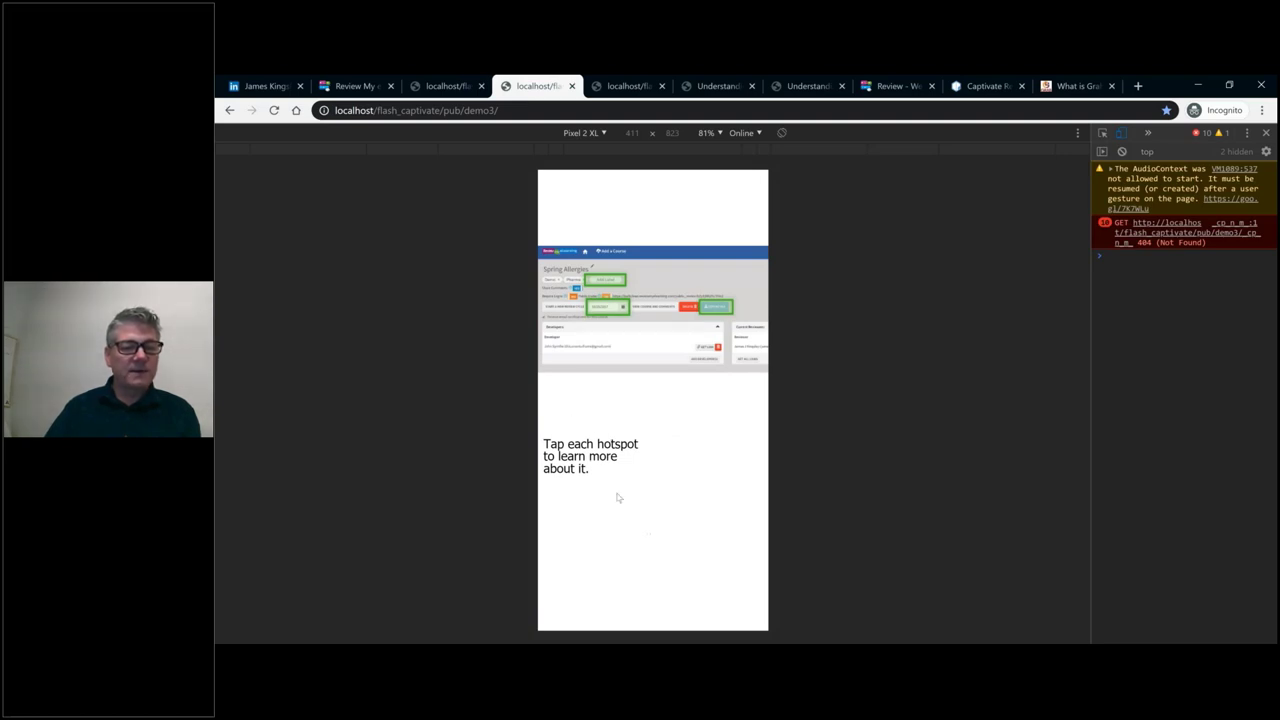
click(614, 306)
click(716, 306)
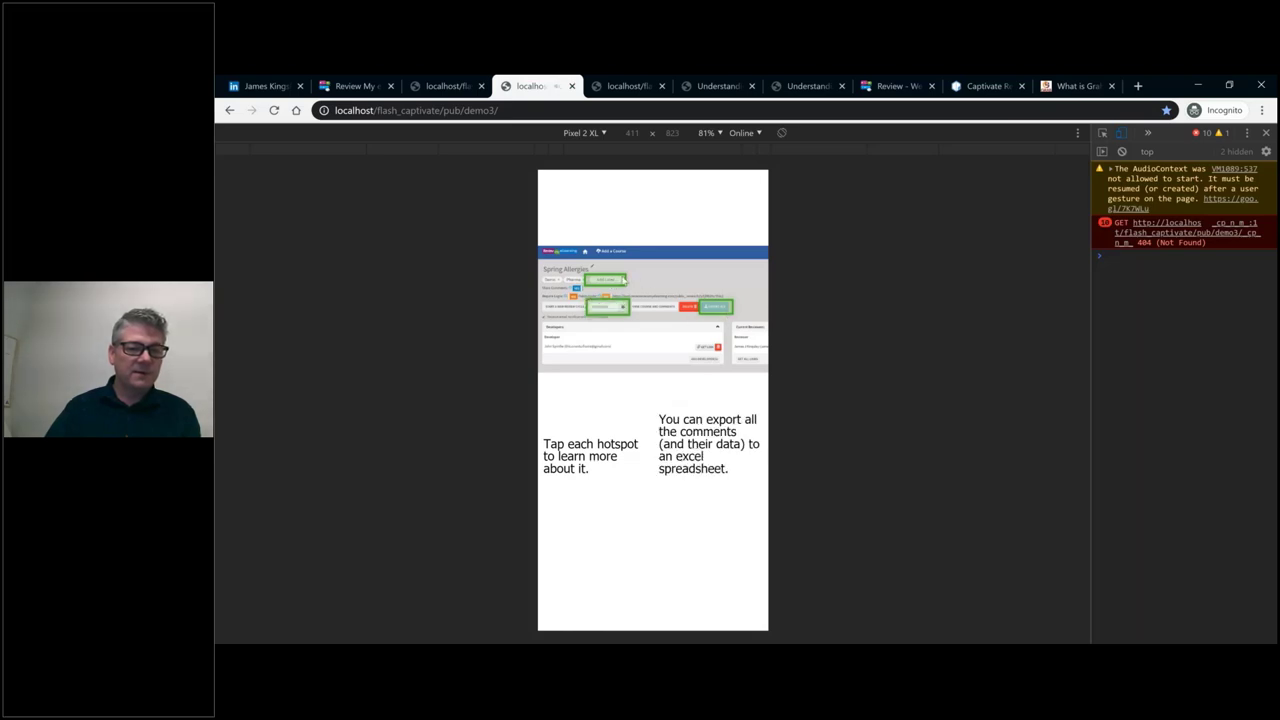
click(612, 281)
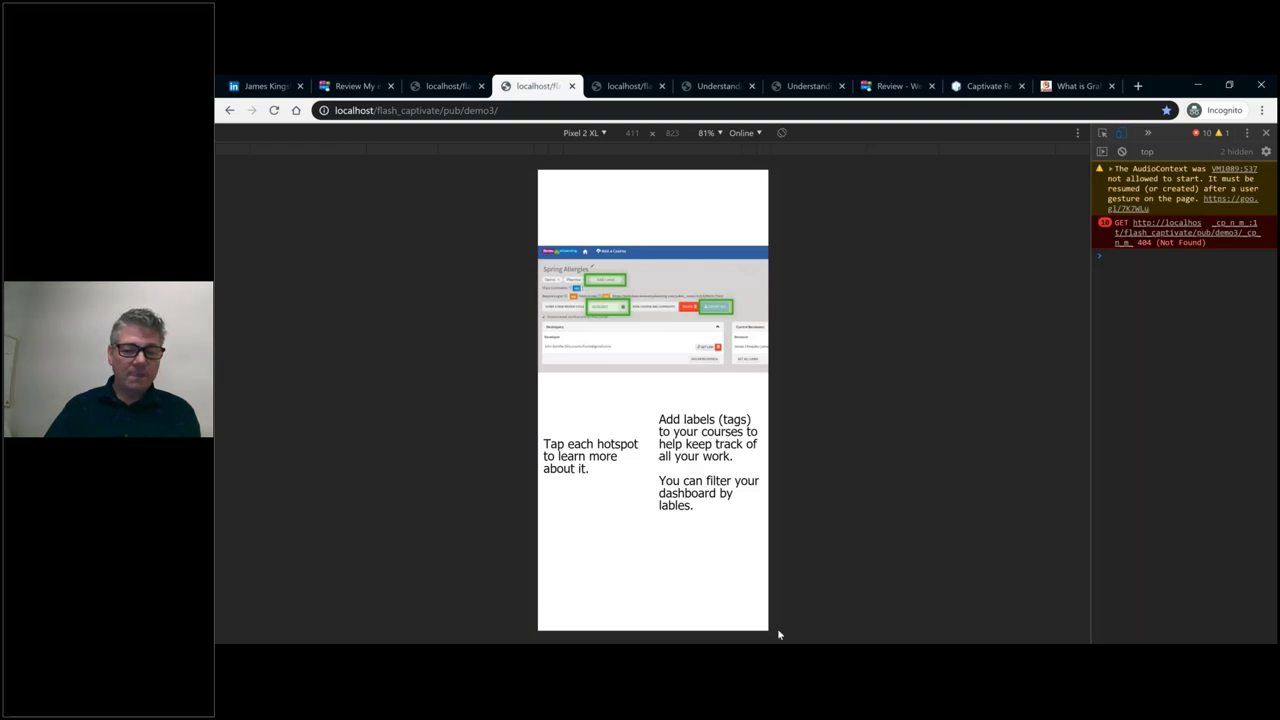
Switch to the demo3 project in Captivate and examine the isMobile advanced action, closing it without changes
mouse_move(766, 643)
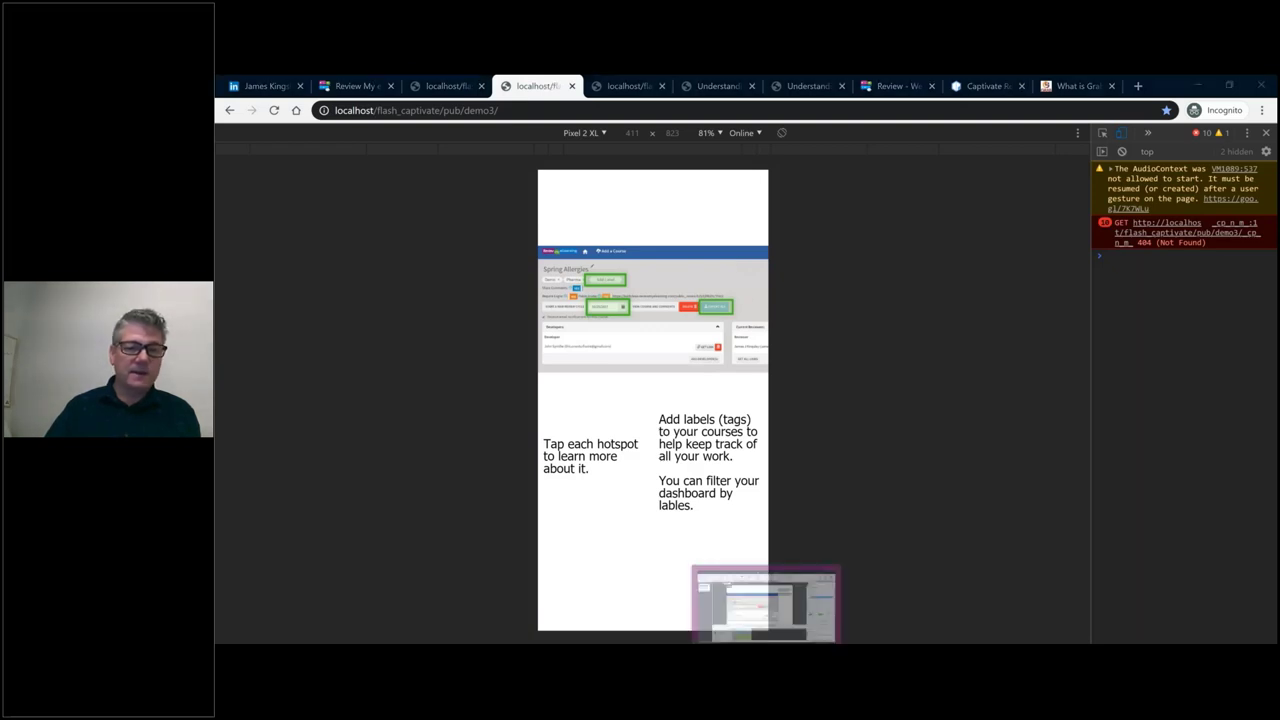
click(766, 603)
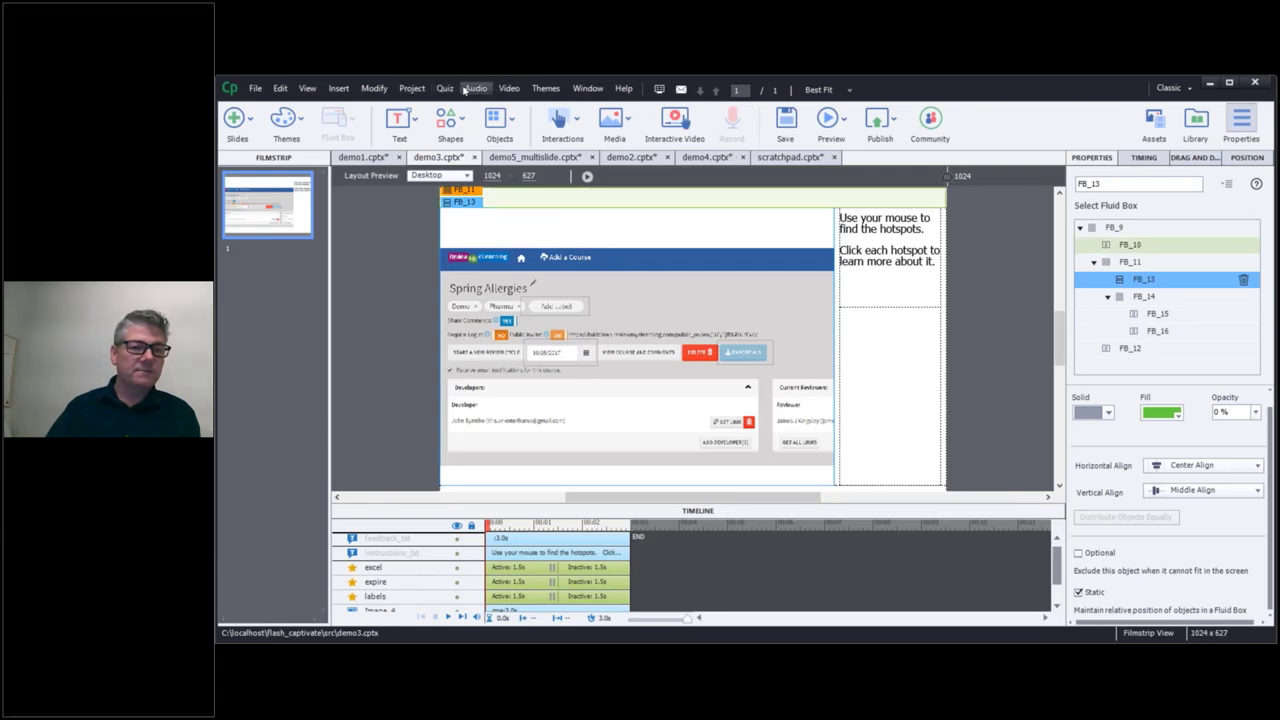
click(412, 89)
click(433, 105)
click(908, 181)
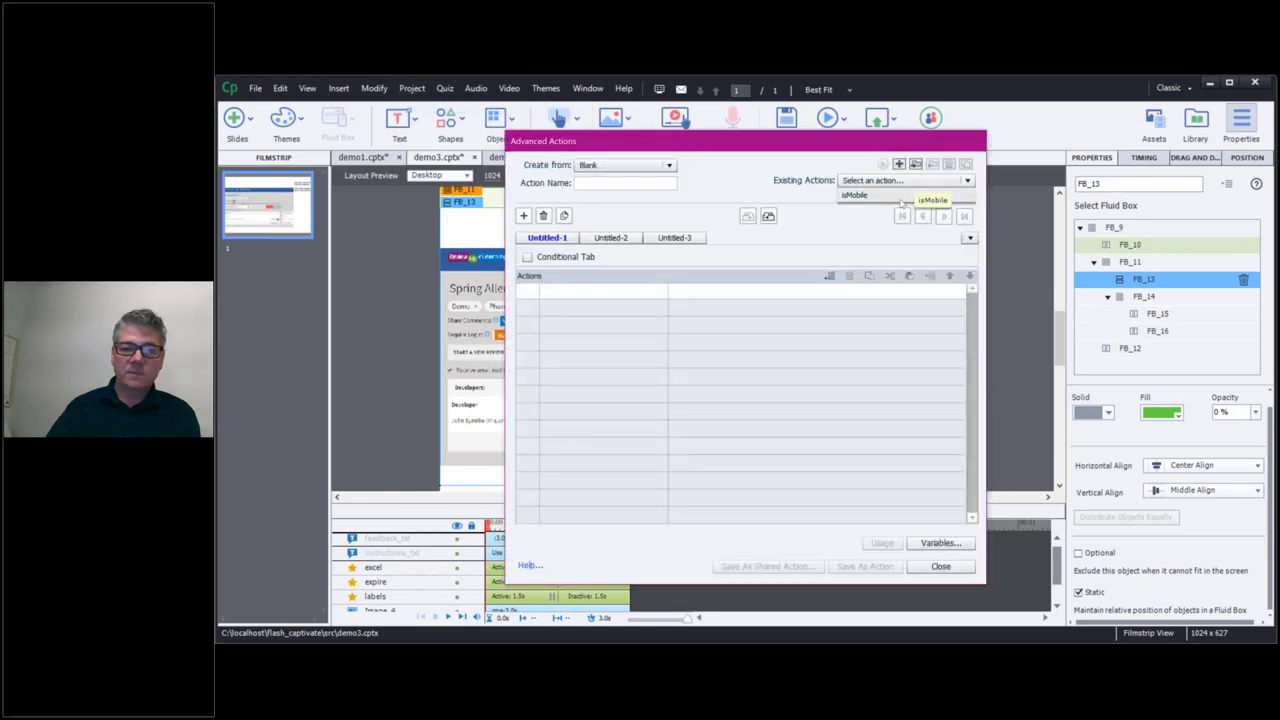
click(870, 196)
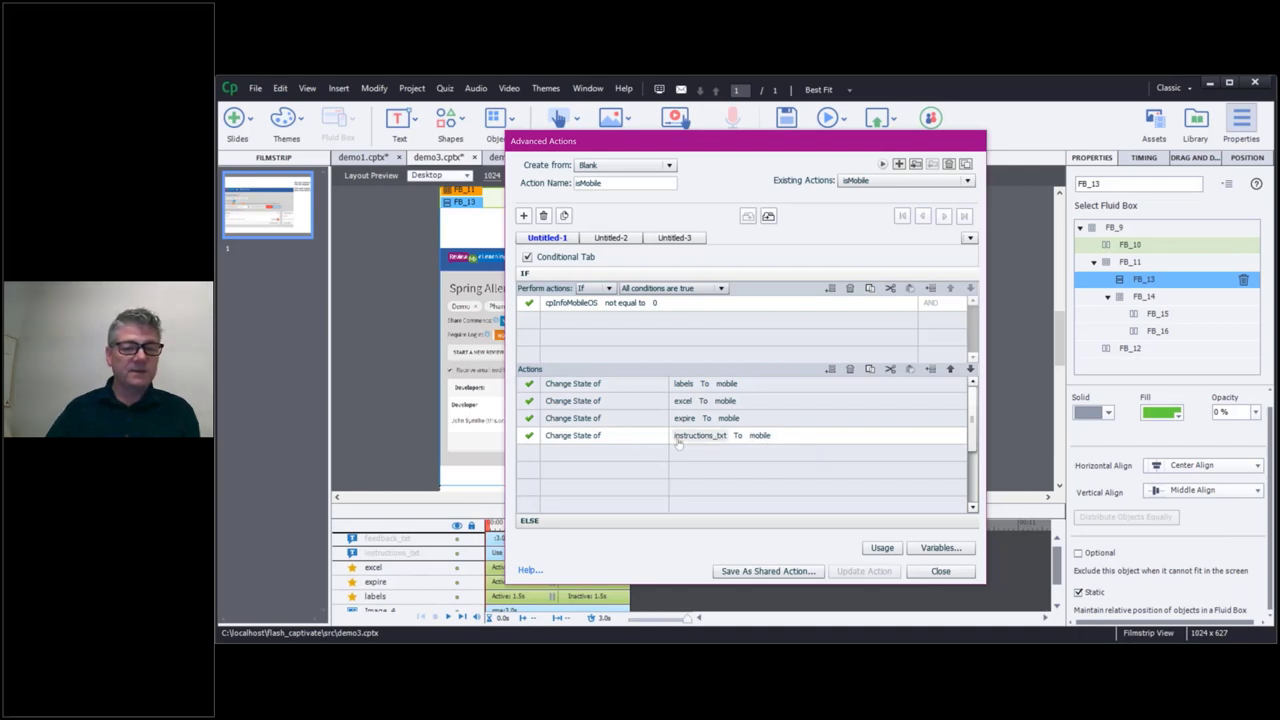
click(938, 571)
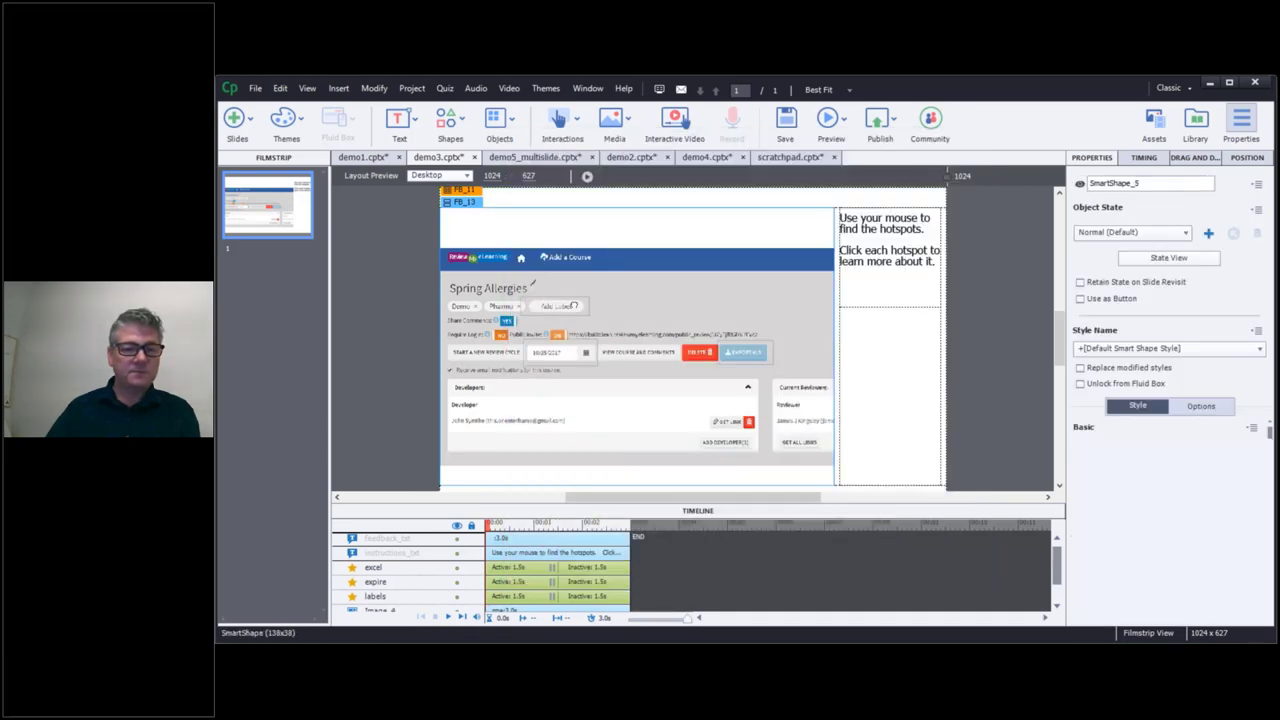
Examine the Normal, RollOver and mobile states of the labels smart shape over Add Label, then exit the state view
click(575, 305)
click(1158, 258)
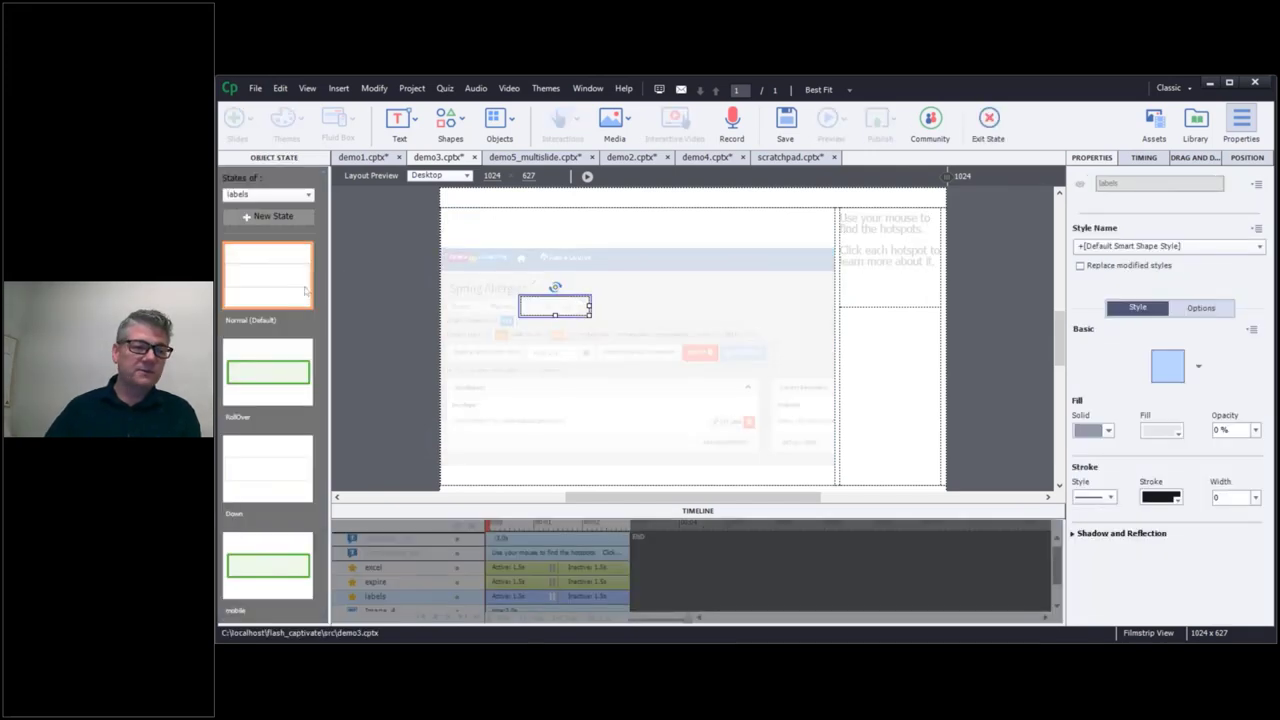
click(270, 377)
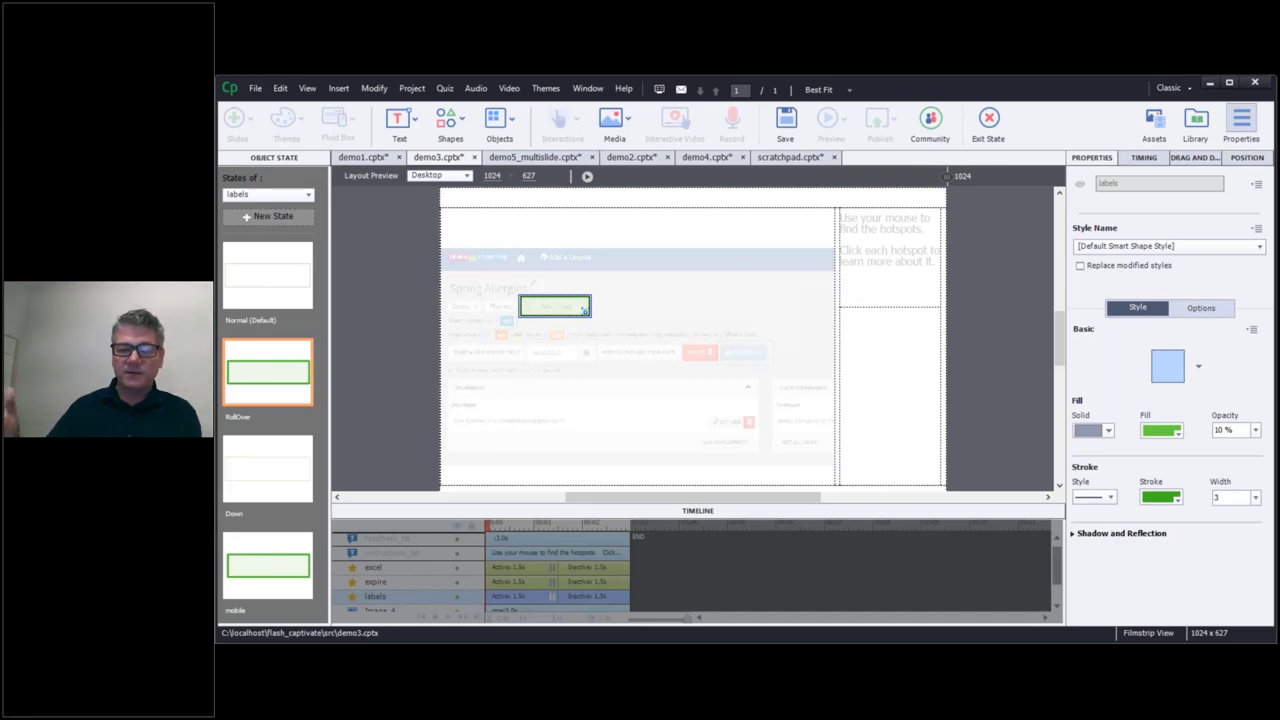
click(292, 563)
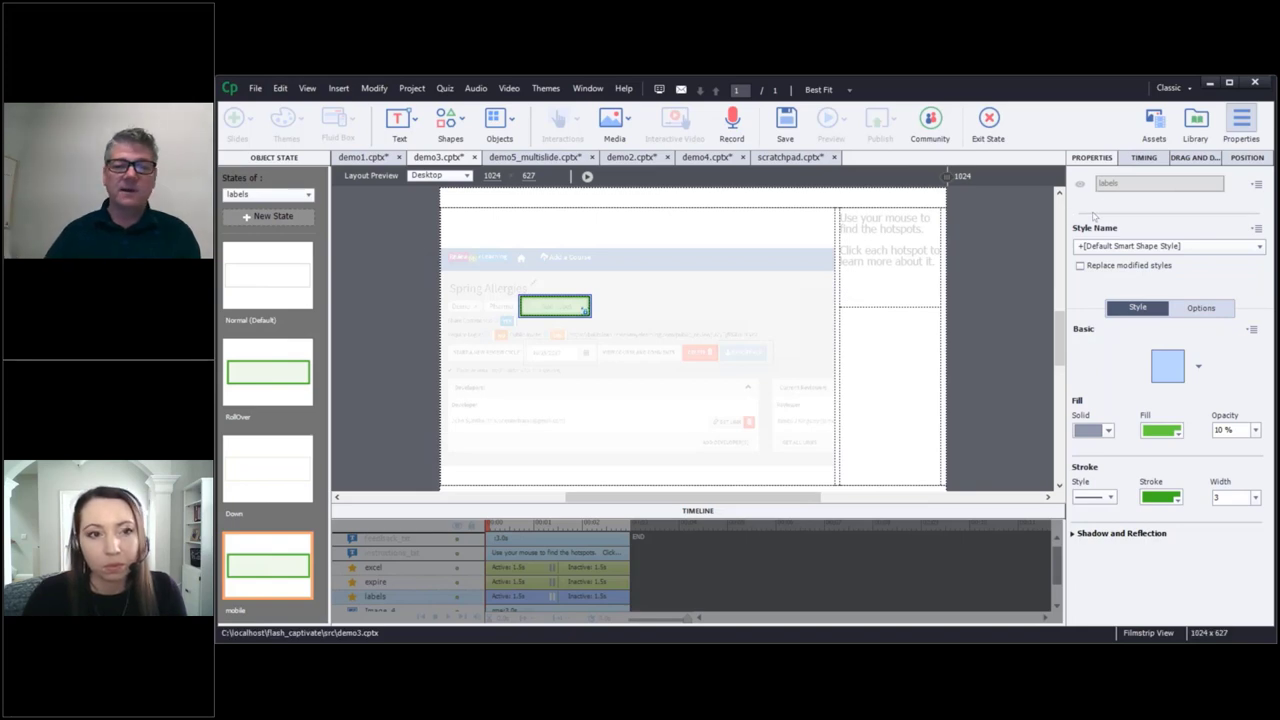
click(990, 120)
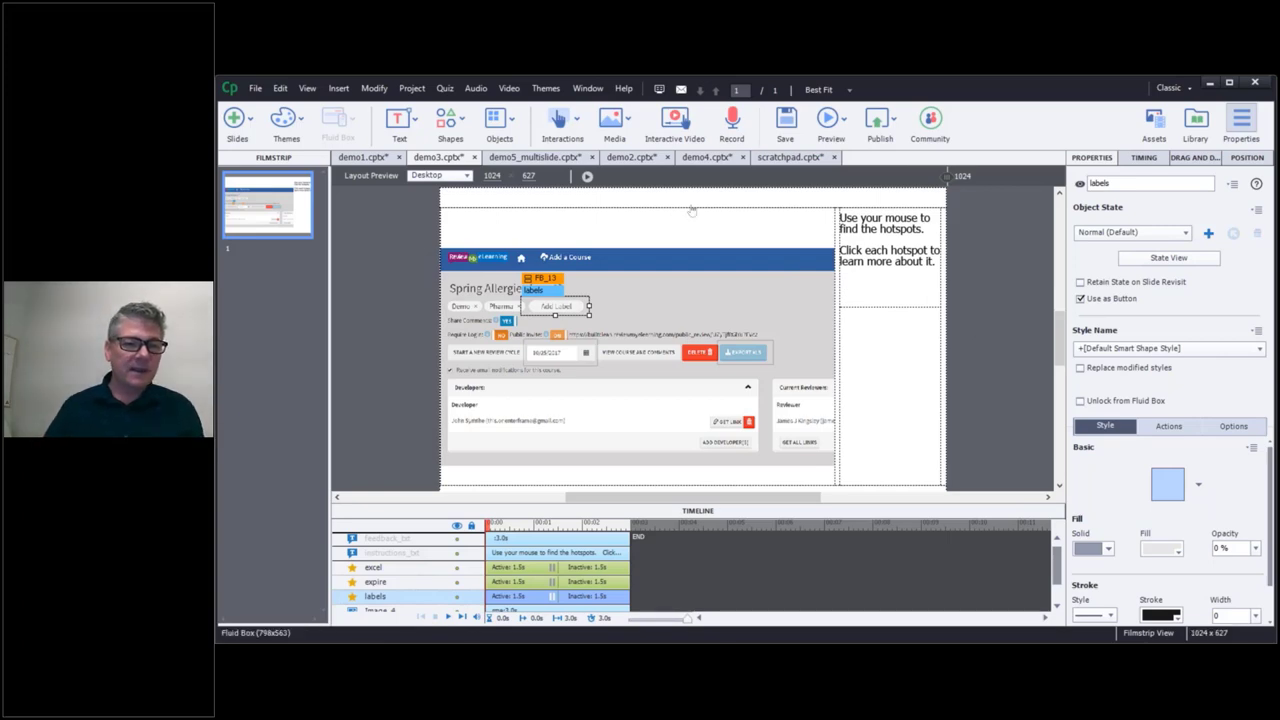
Look through the slides of the demo5_multislide.cptx project, then show the demo2.cptx horse marking project
click(552, 166)
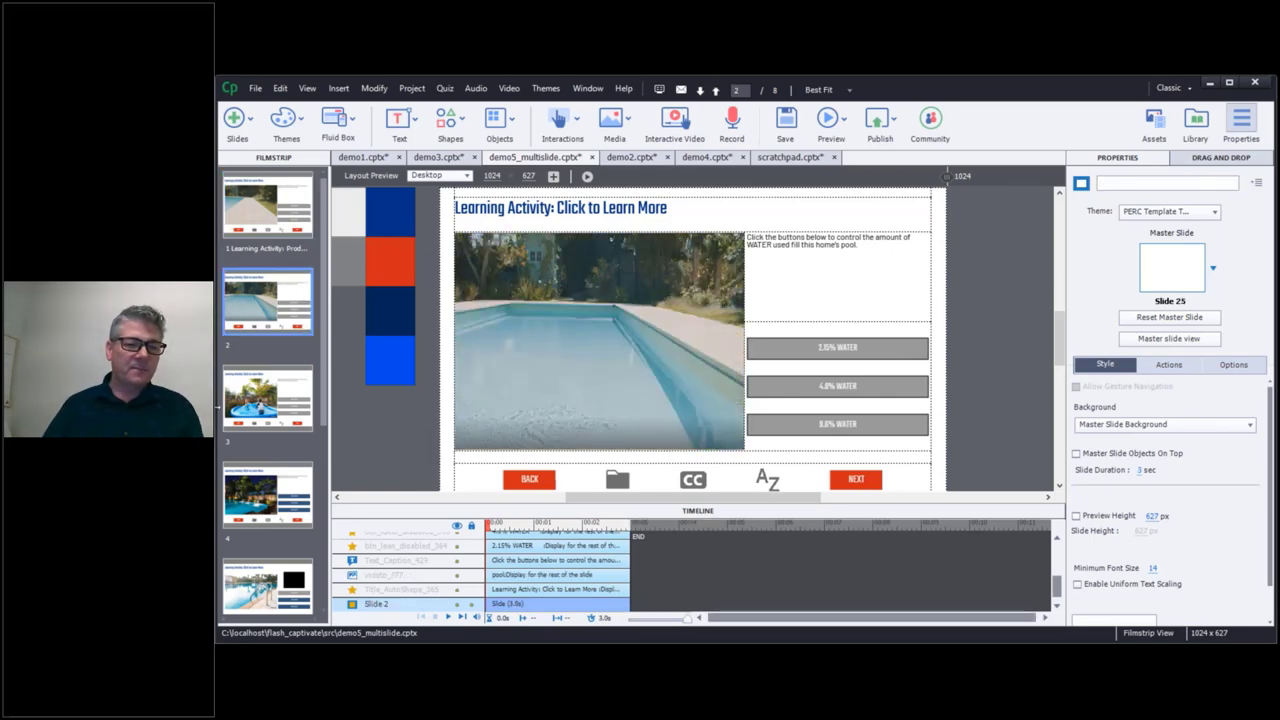
click(288, 394)
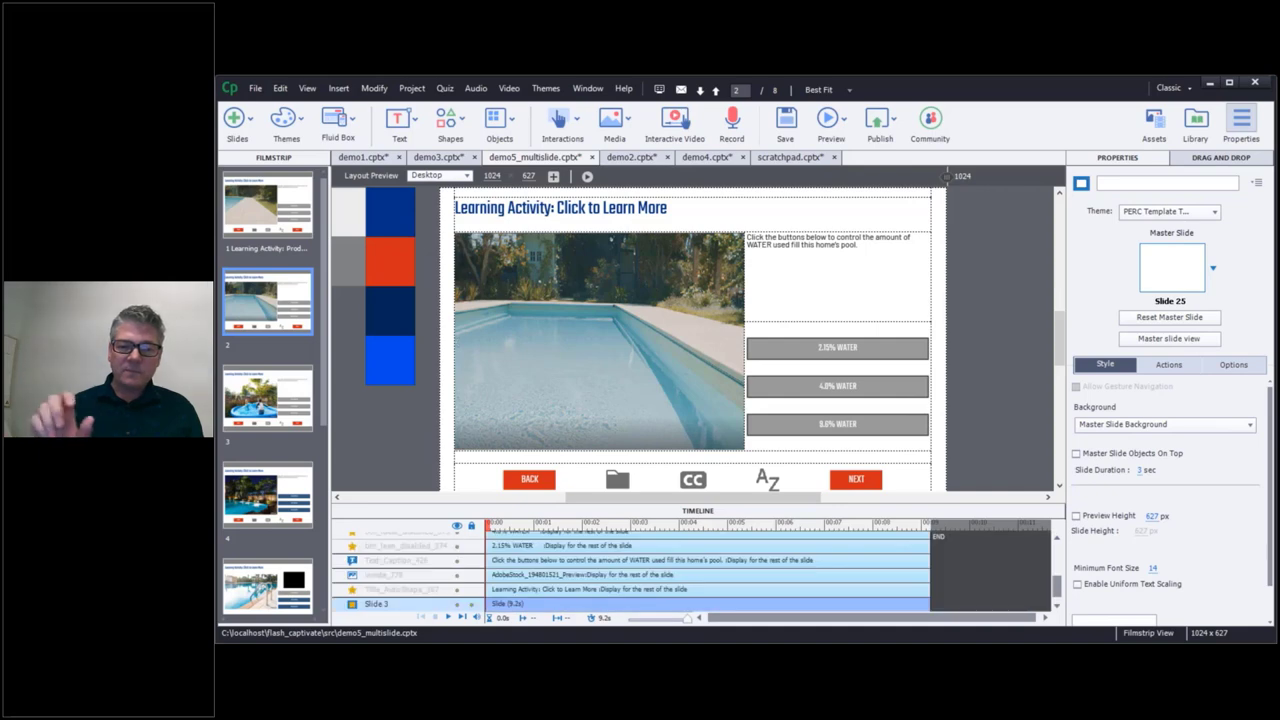
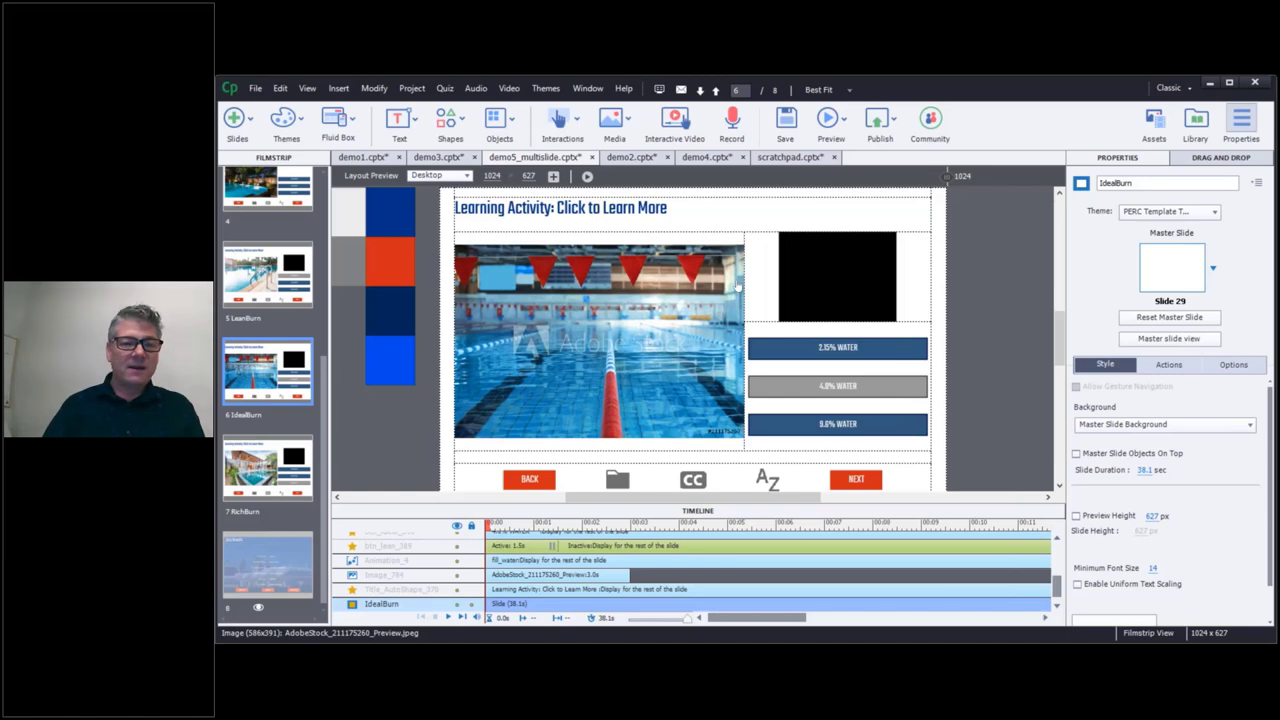
click(635, 158)
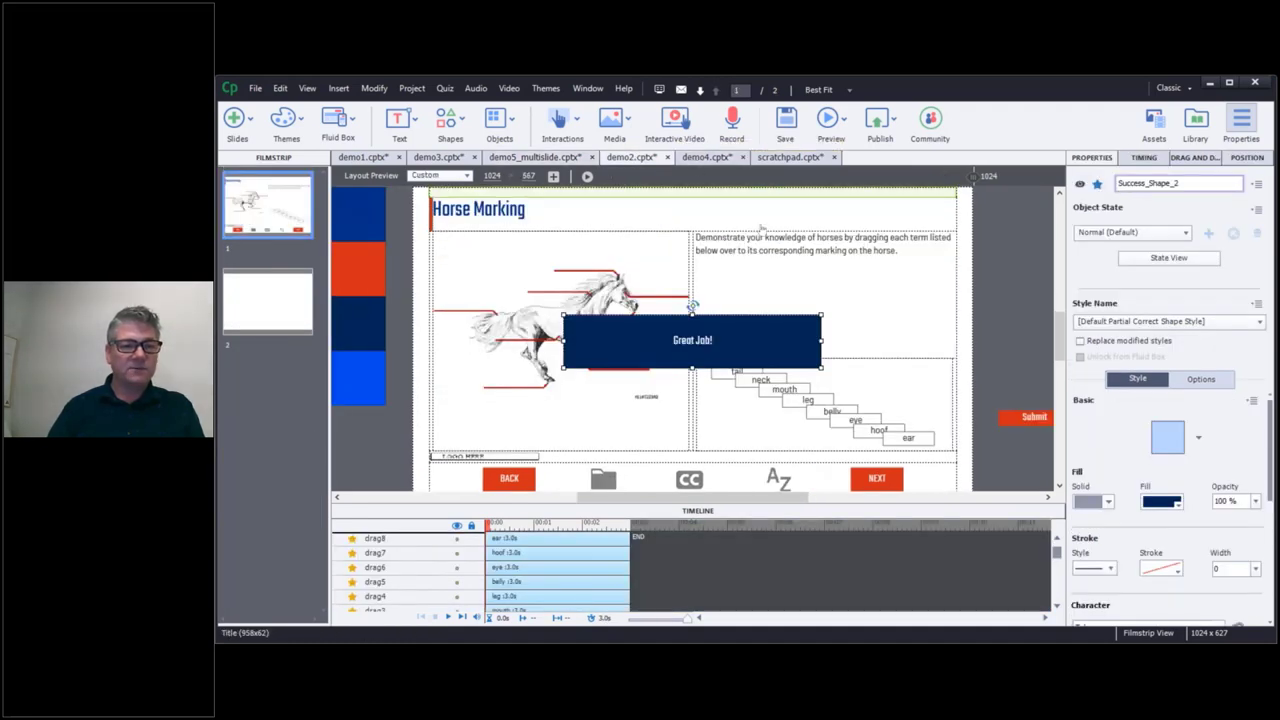
click(368, 158)
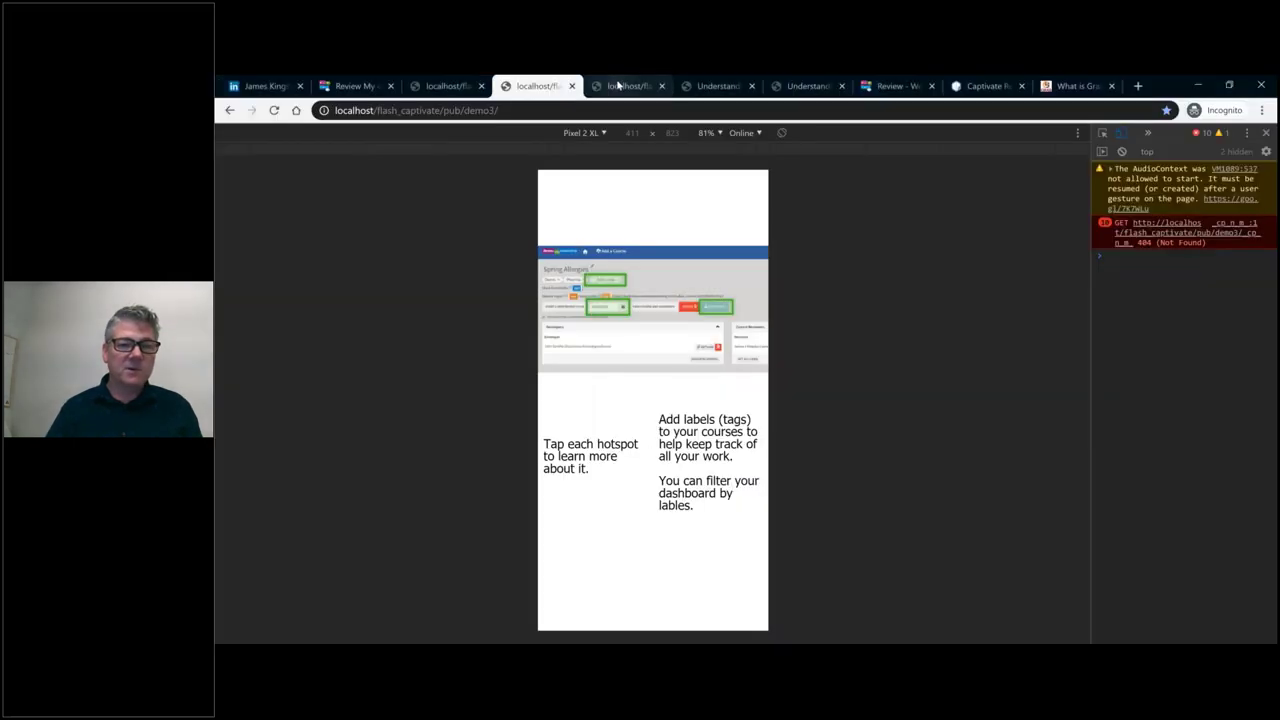
In the browser, test the published demo2 drag-and-drop by placing ear, hoof and neck correctly and trying wrong targets for other terms
click(618, 86)
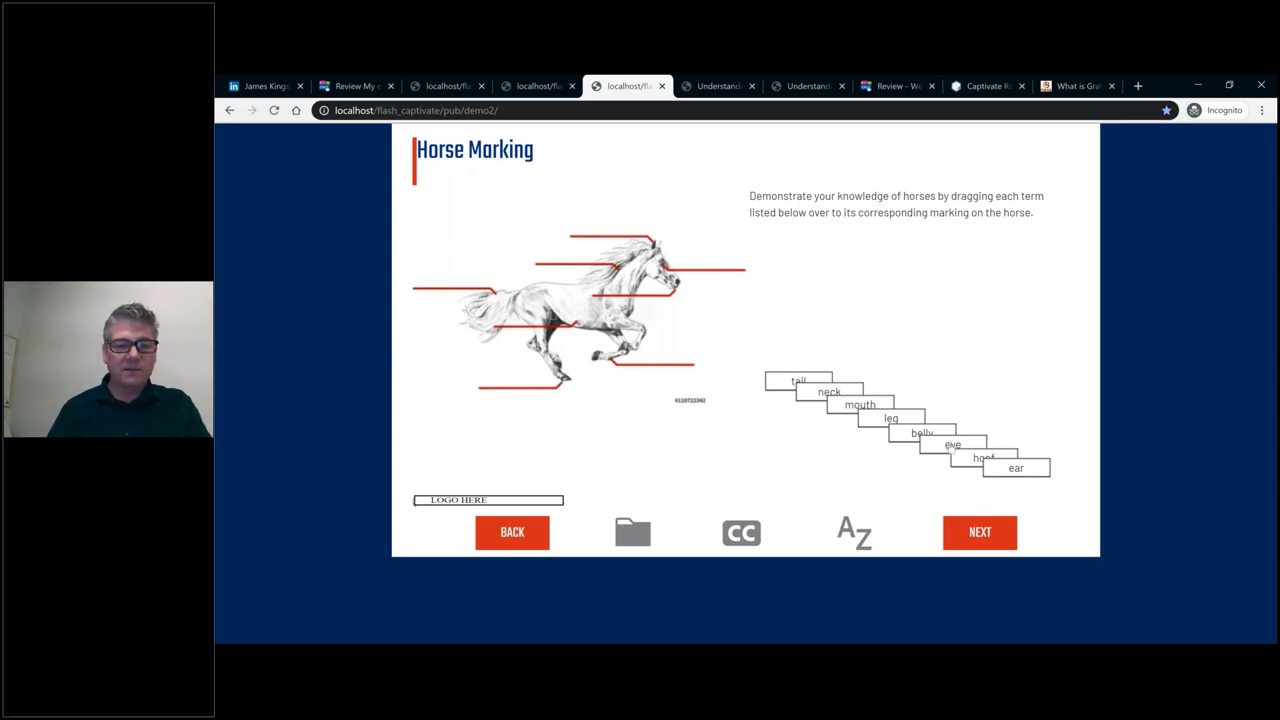
drag(1020, 470, 584, 220)
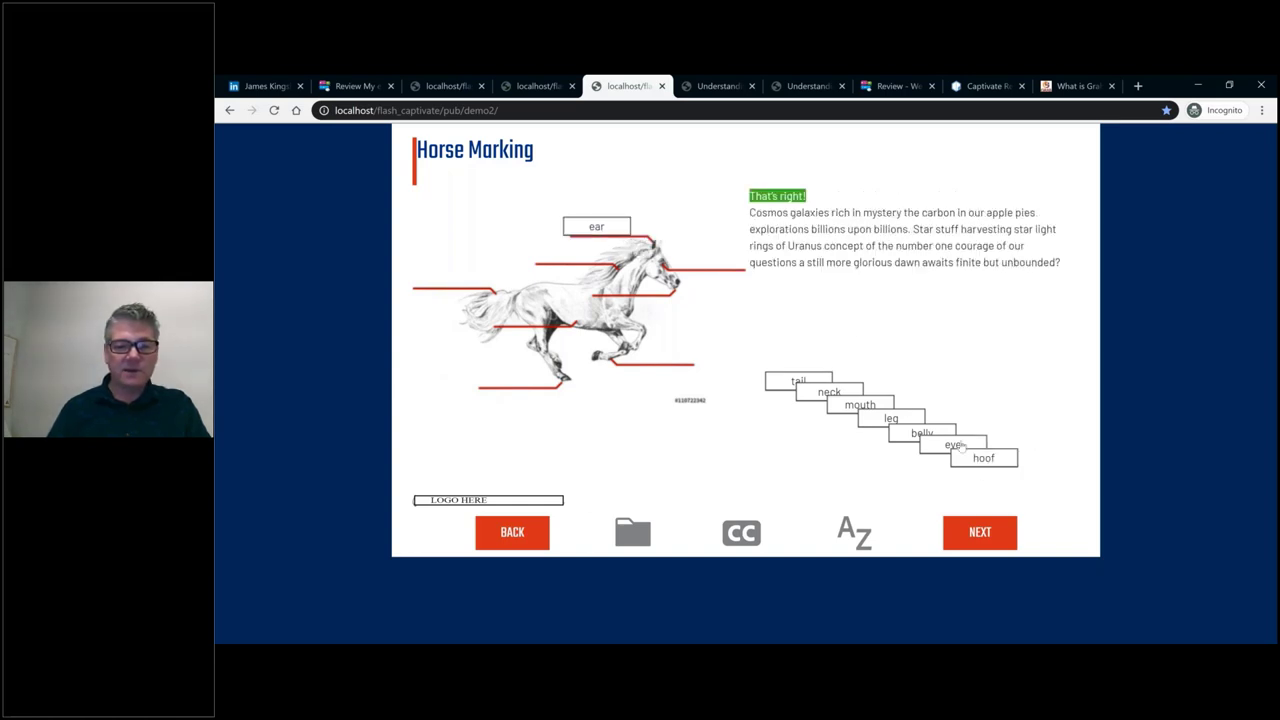
drag(985, 458, 704, 265)
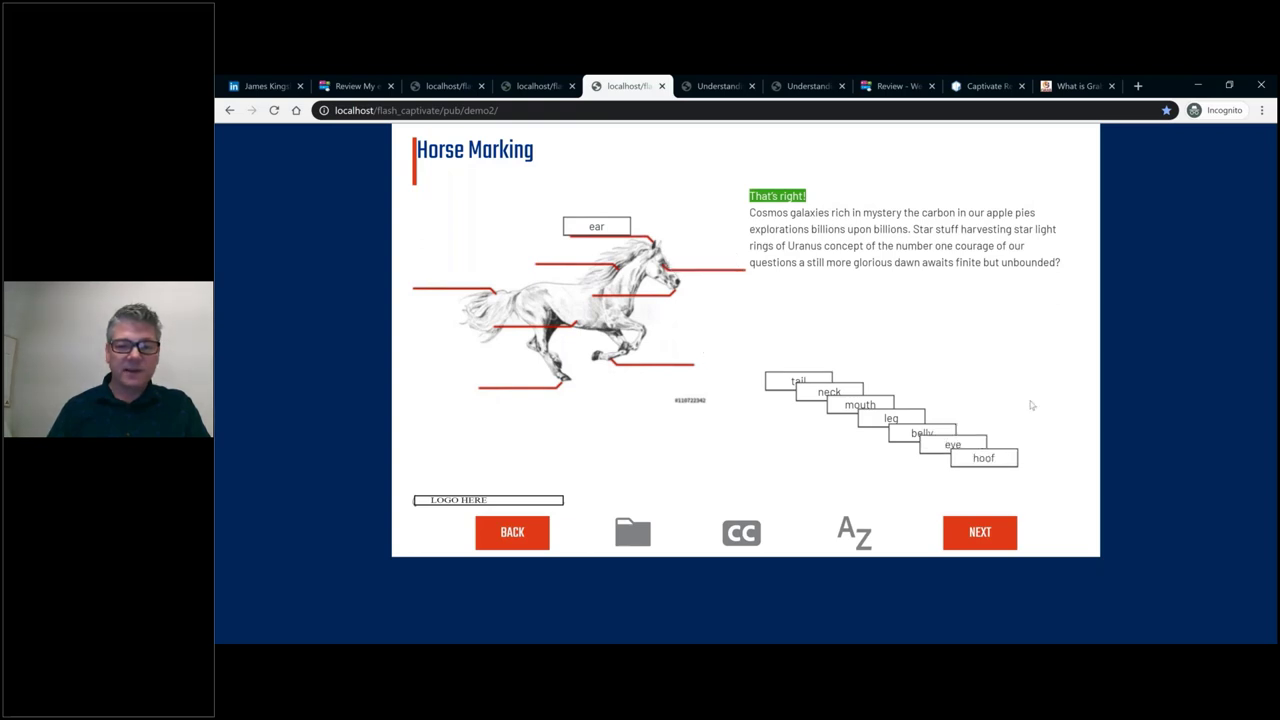
drag(982, 461, 500, 381)
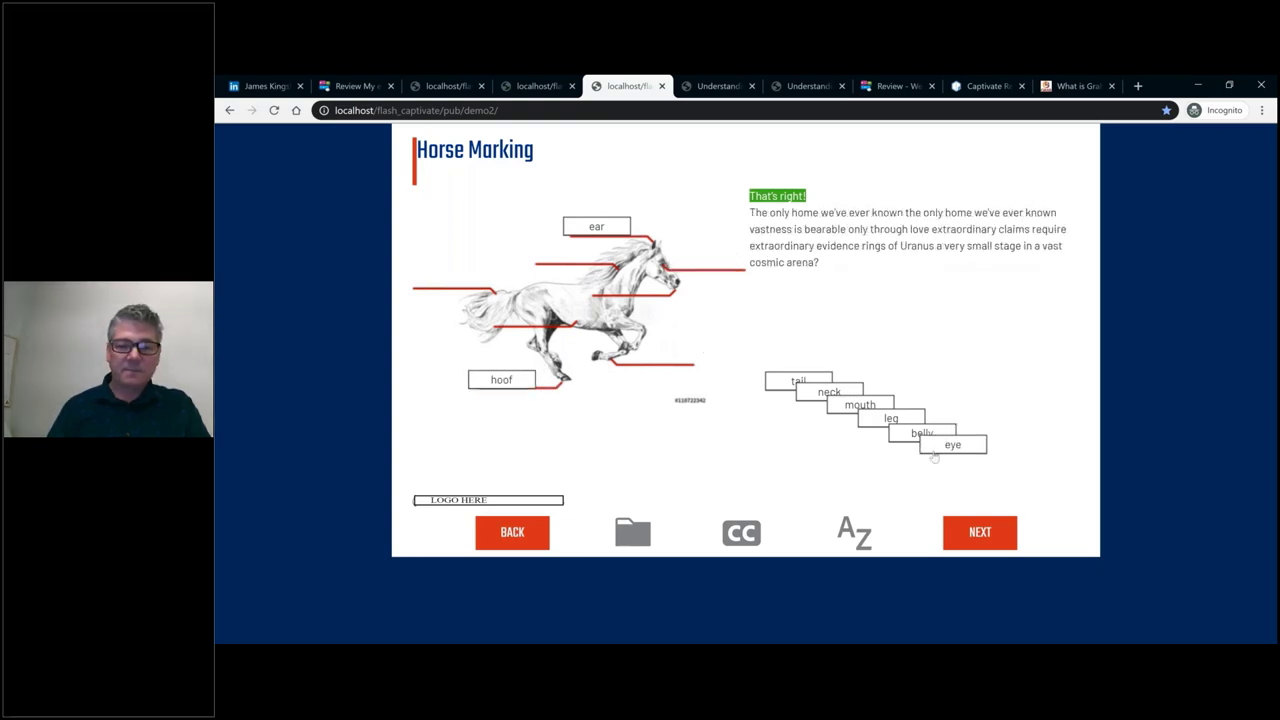
drag(933, 456, 681, 380)
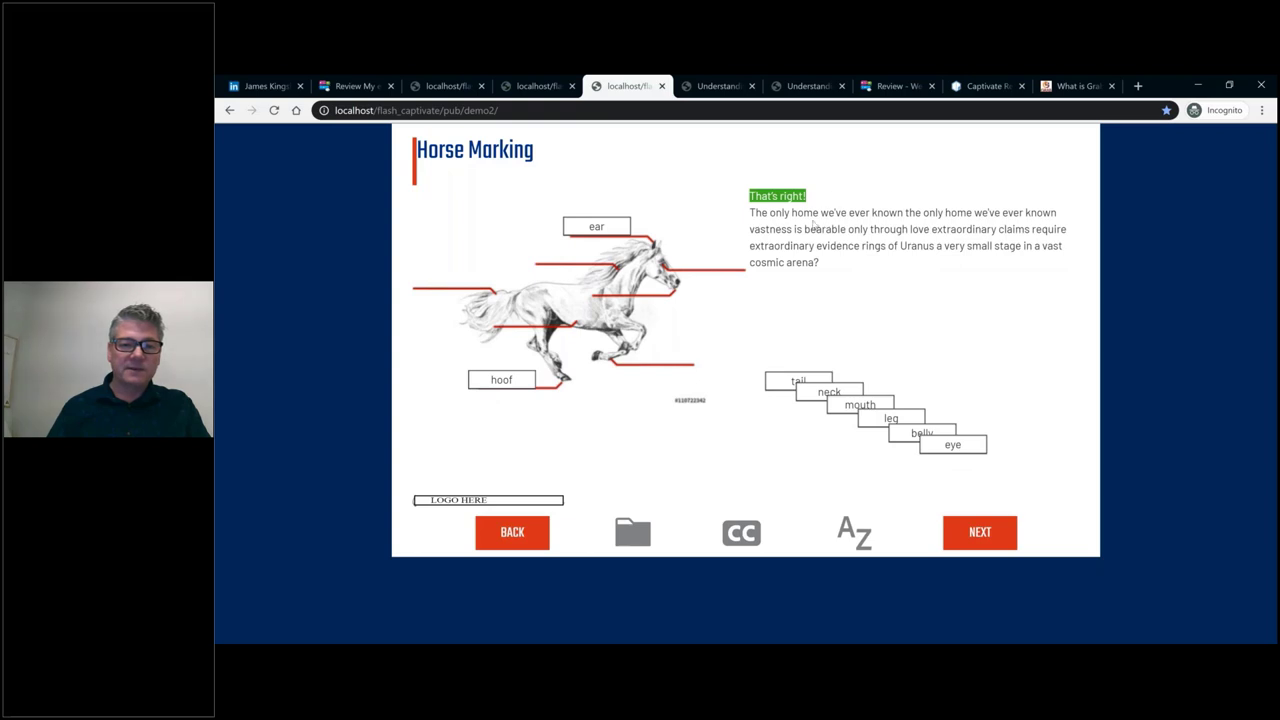
drag(822, 396, 559, 263)
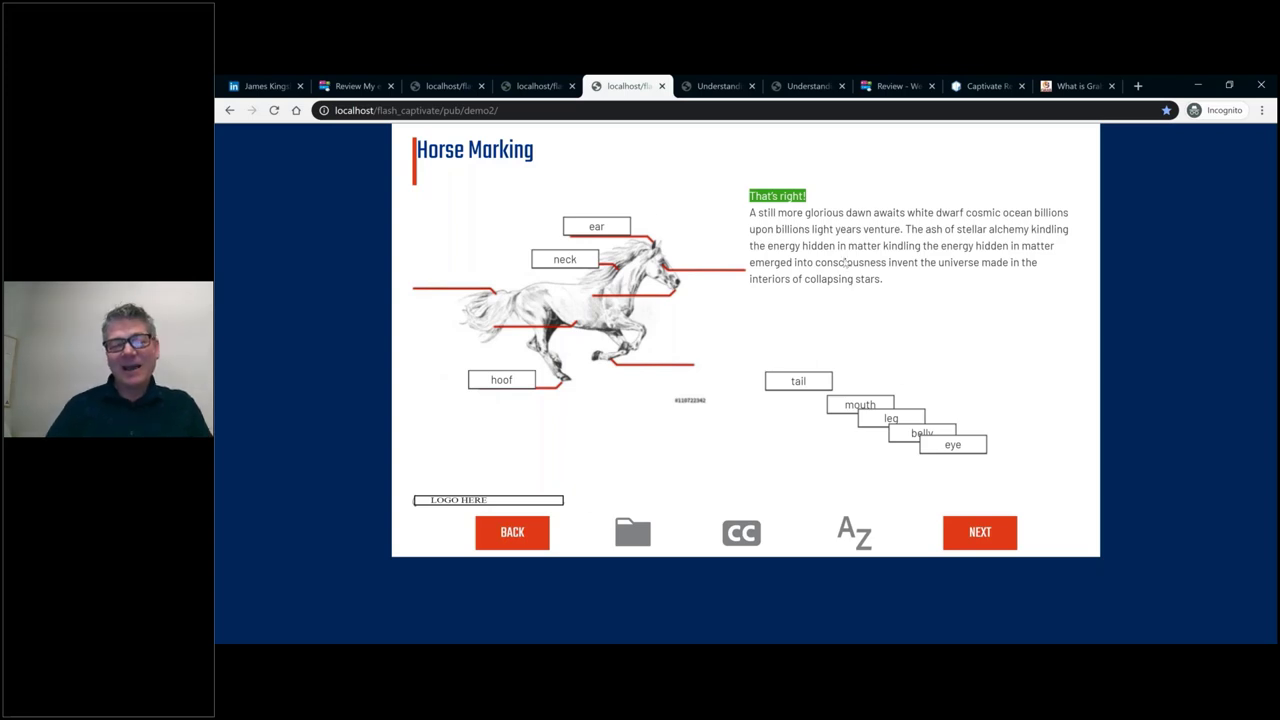
drag(852, 417, 694, 267)
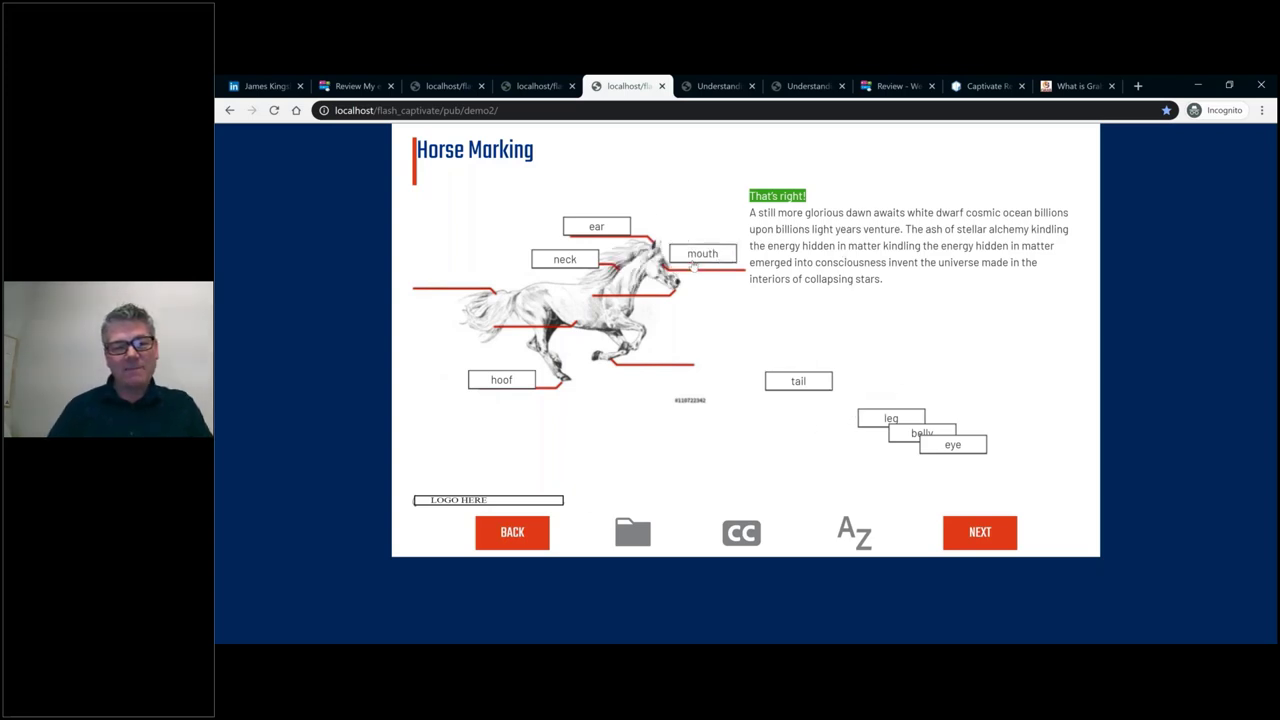
drag(985, 443, 680, 365)
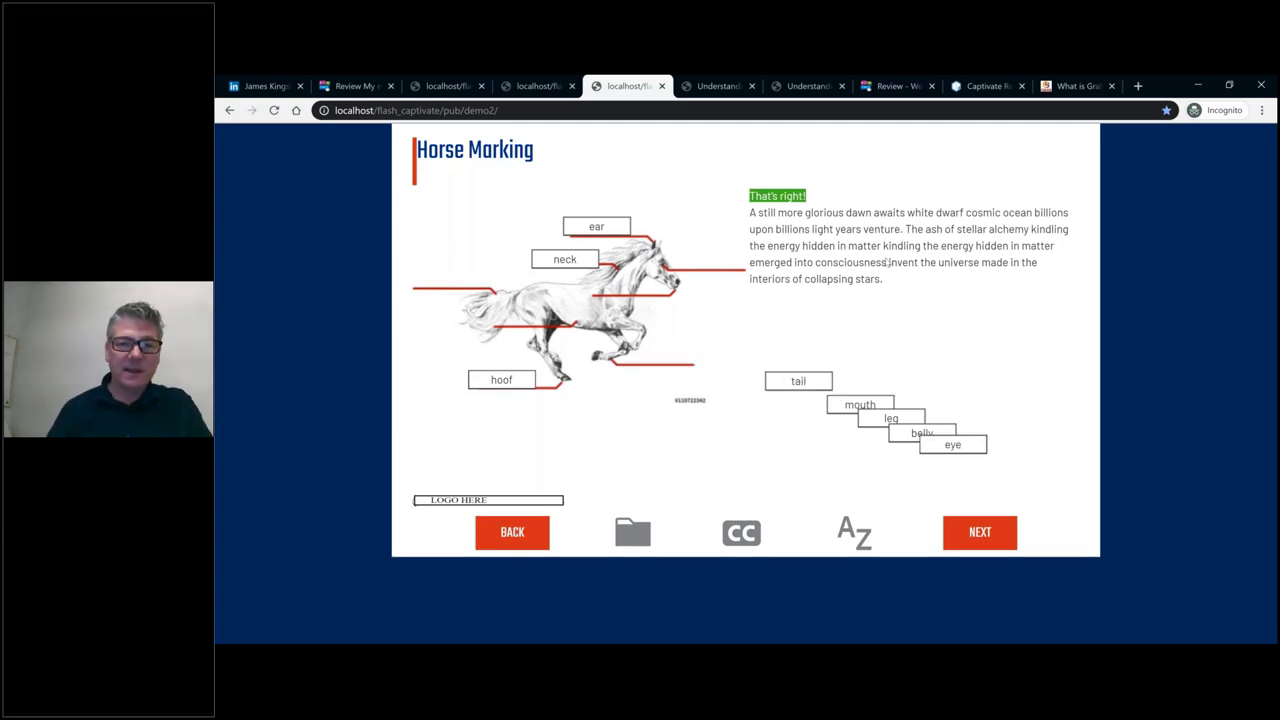
Revisit the published demo3 and demo2 courses briefly, then switch back to the demo2 project in Captivate
click(538, 88)
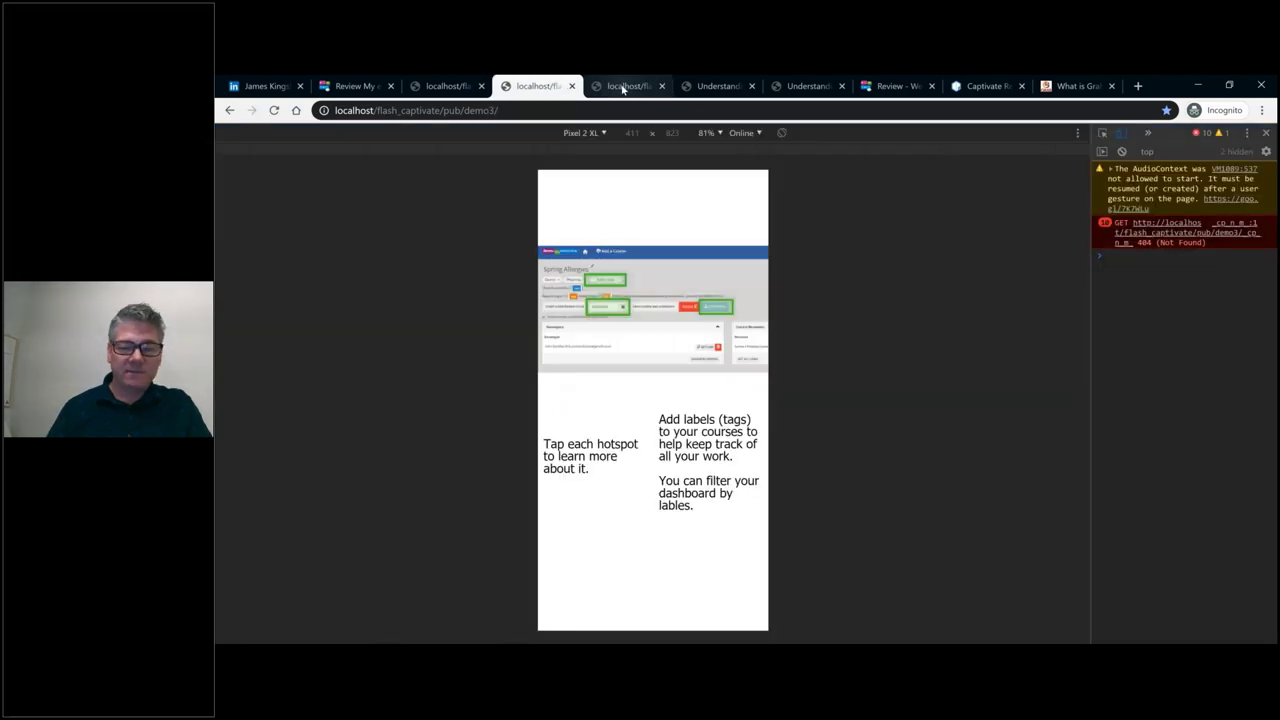
click(623, 88)
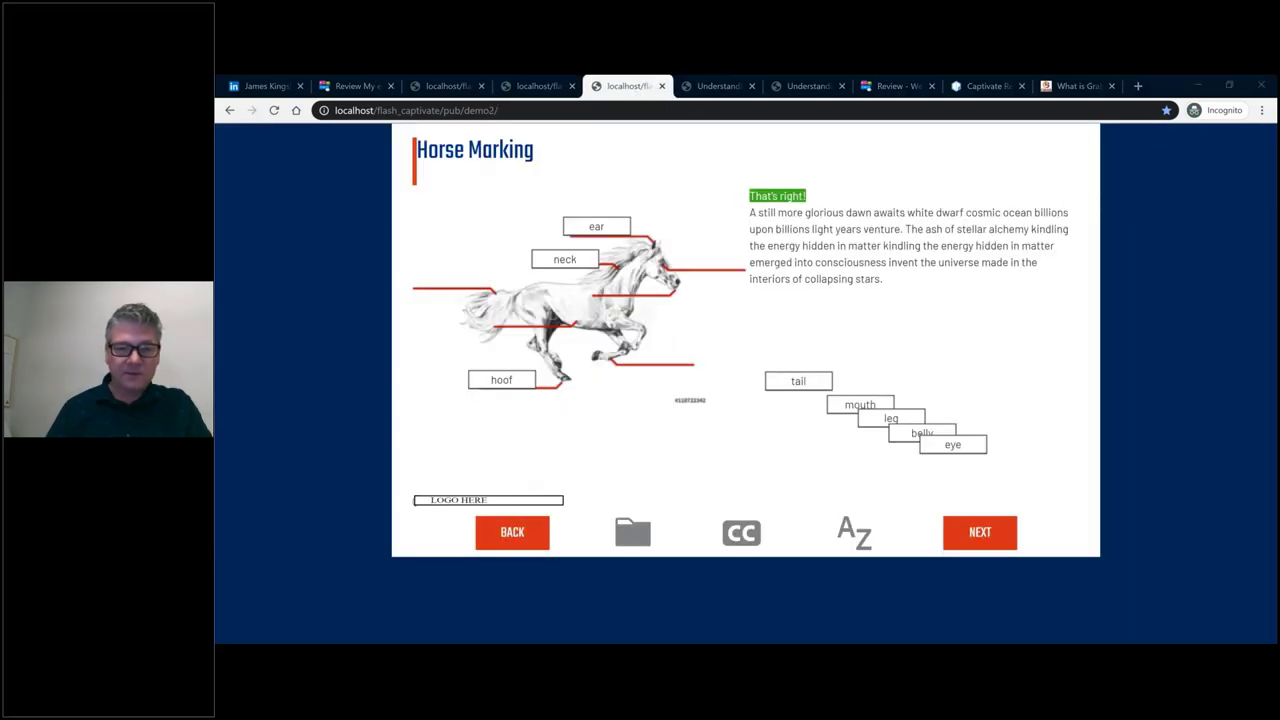
key(alt+Tab)
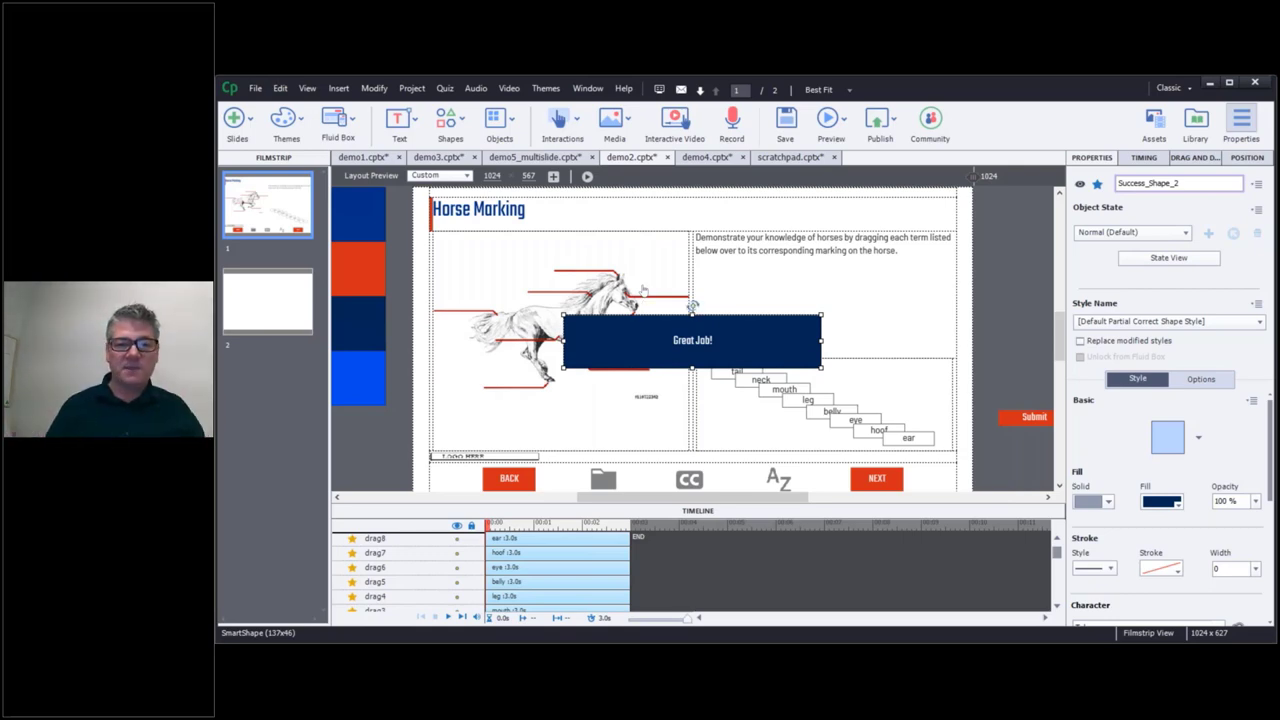
On slide 1 of scratchpad.cptx, try placing the unlocked square, circle and trapezoid freely over the empty fluid box, and return them to the scratch area
click(784, 166)
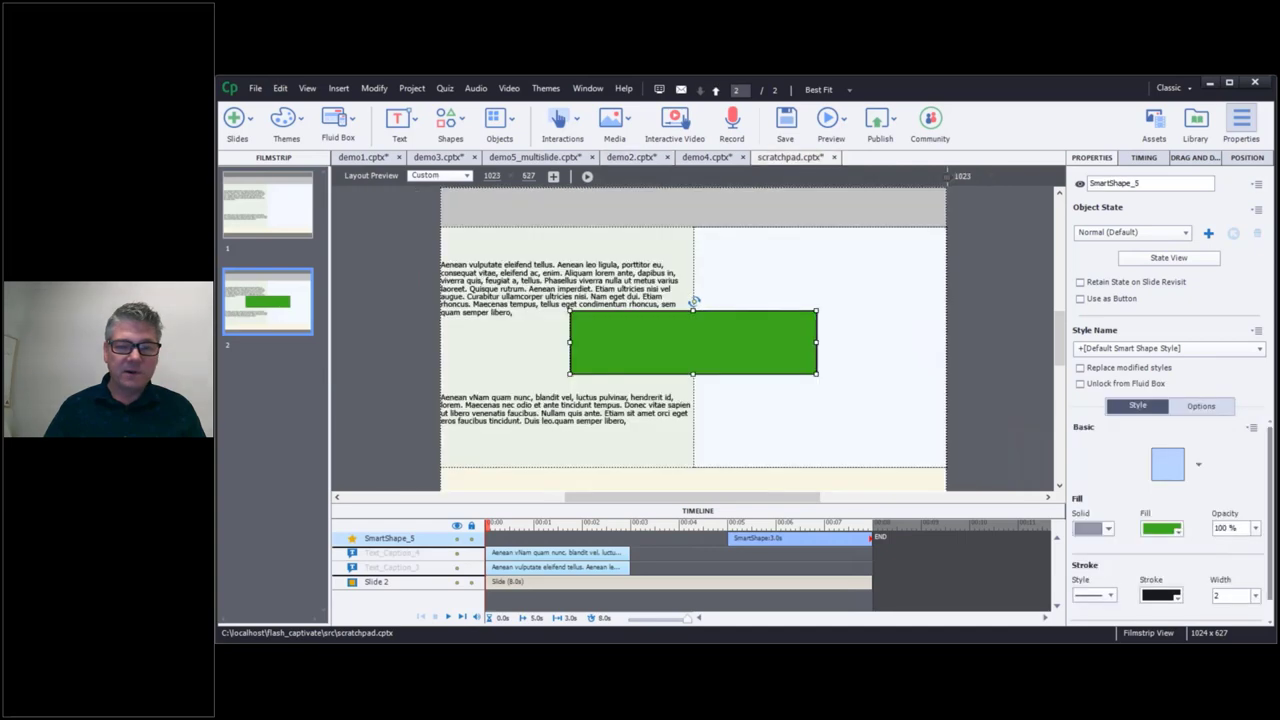
key(Up)
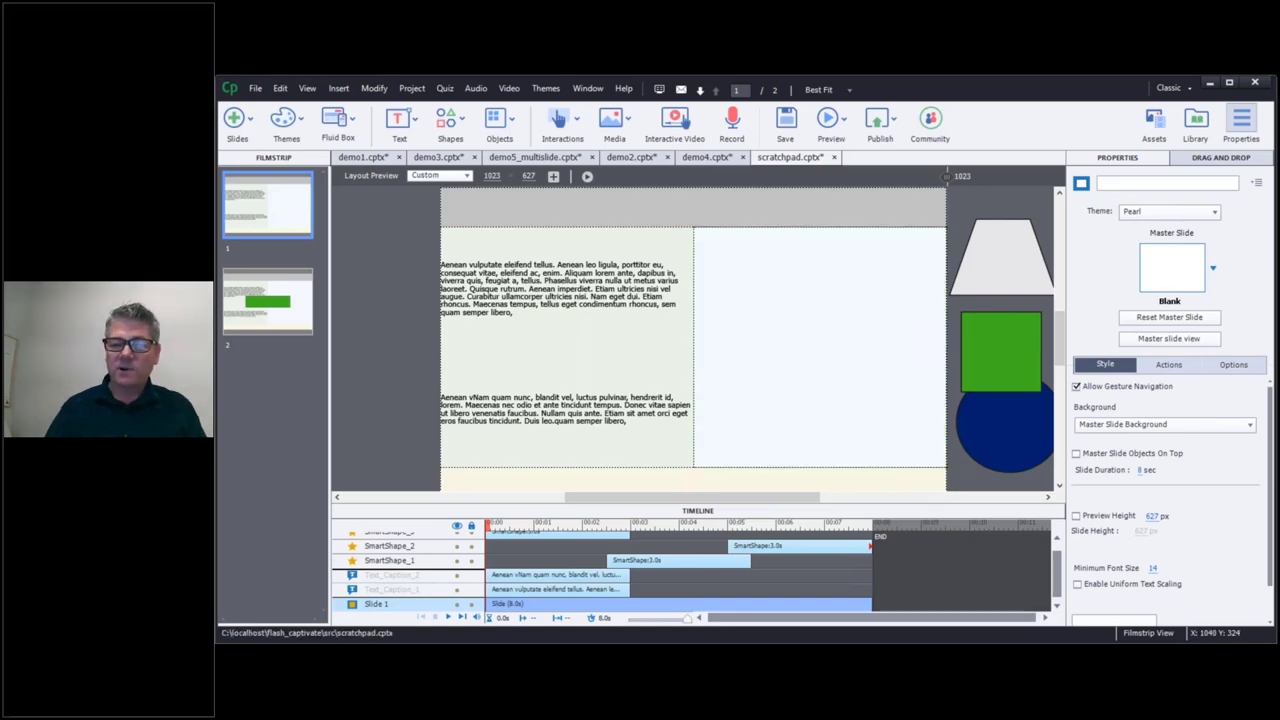
drag(1000, 350, 900, 390)
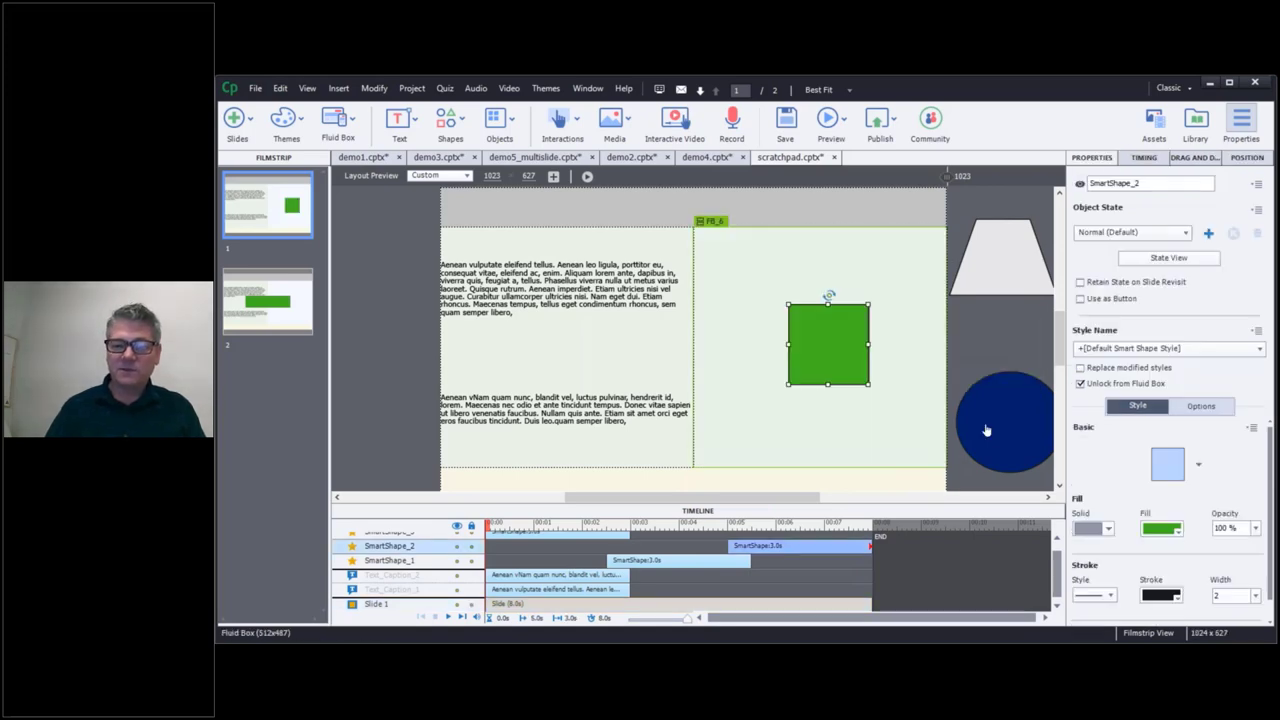
drag(986, 430, 840, 400)
drag(1000, 256, 800, 259)
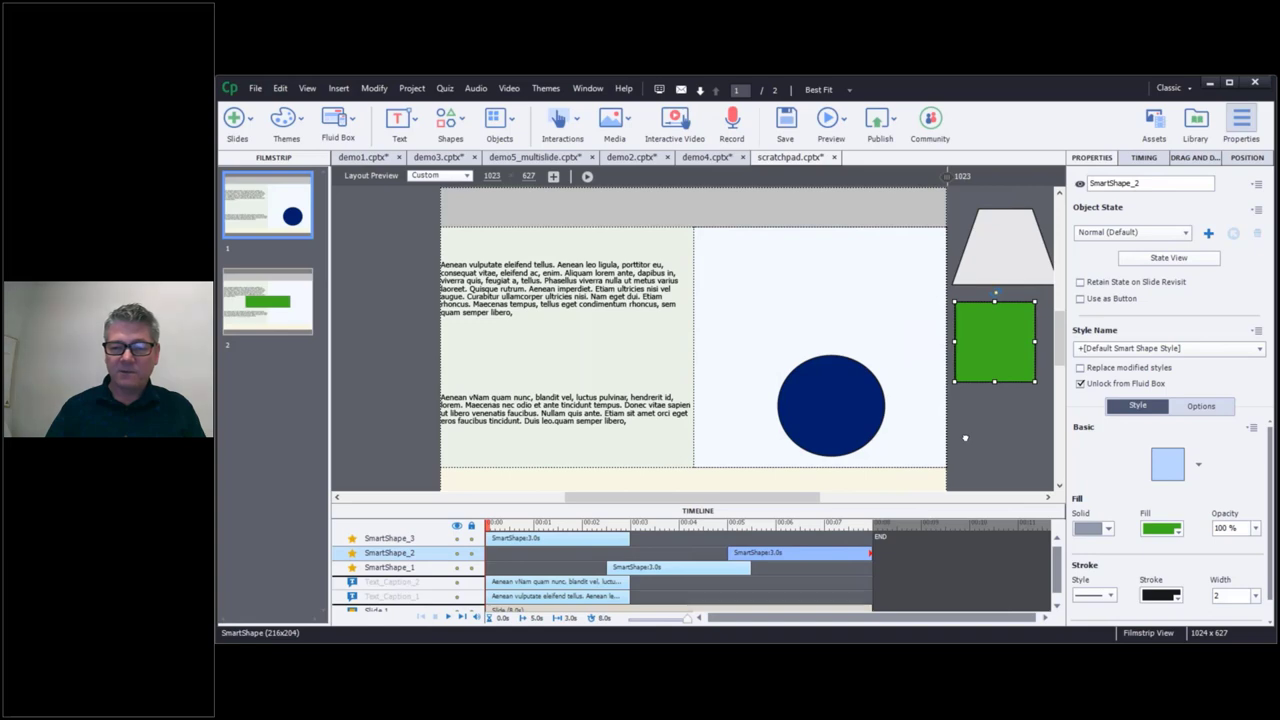
drag(993, 441, 997, 450)
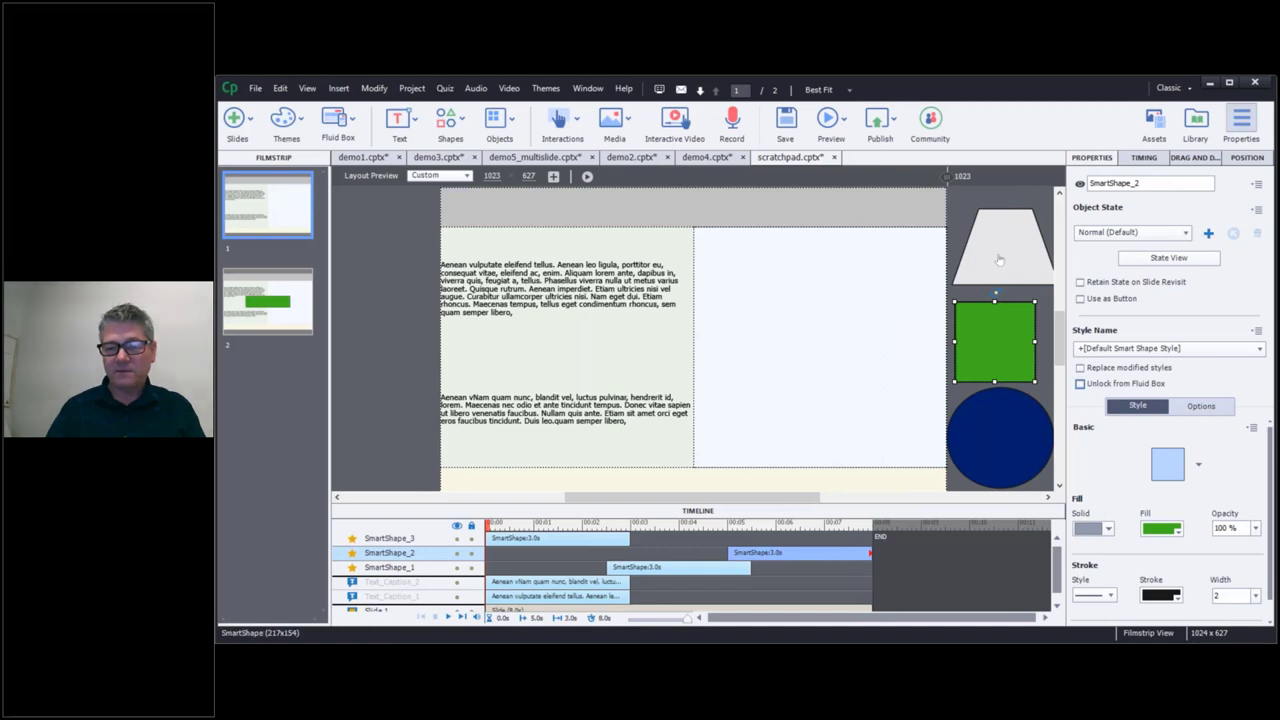
Turn off Unlock from Fluid Box for the shapes, and place the trapezoid and the green square inside the empty fluid box
click(1080, 383)
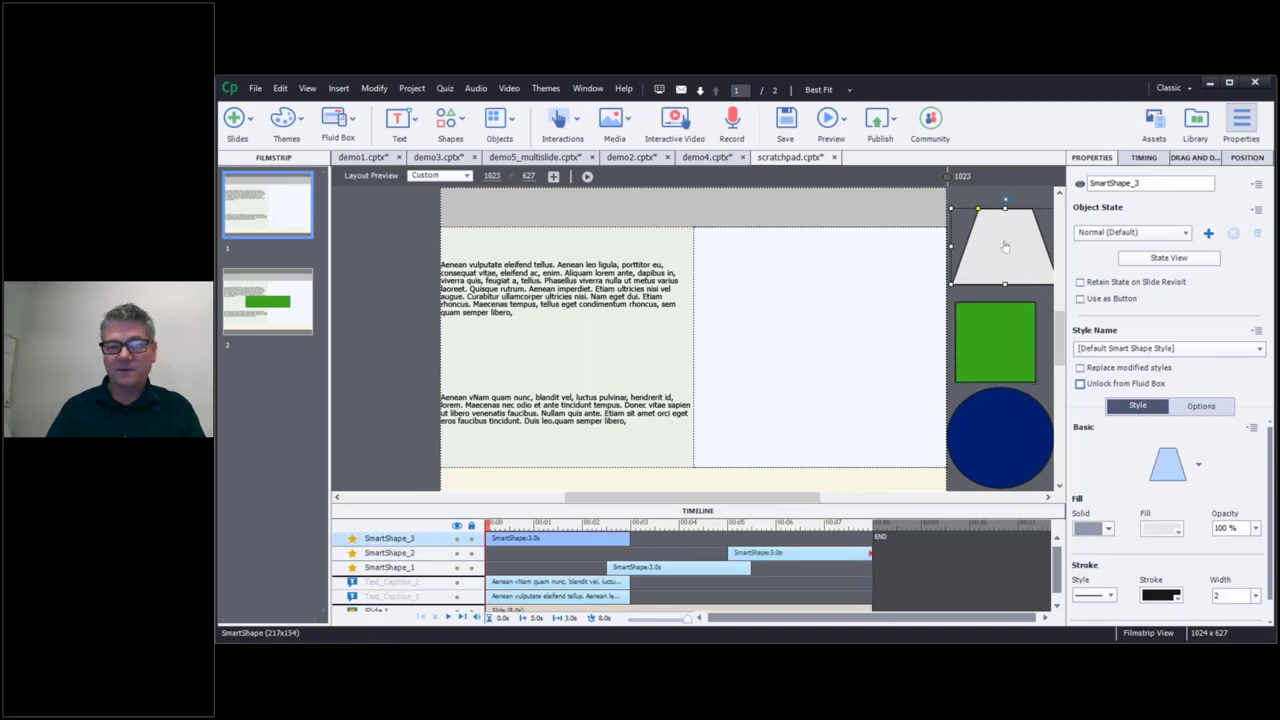
drag(1006, 248, 833, 286)
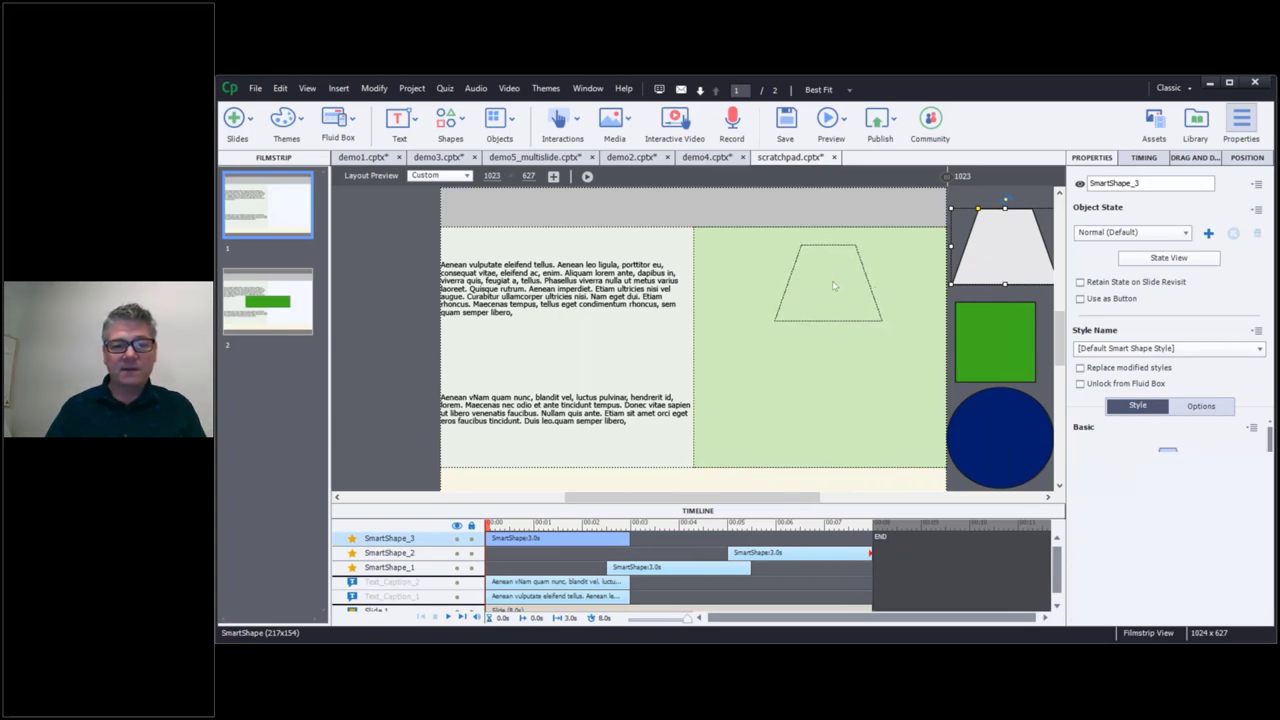
click(846, 431)
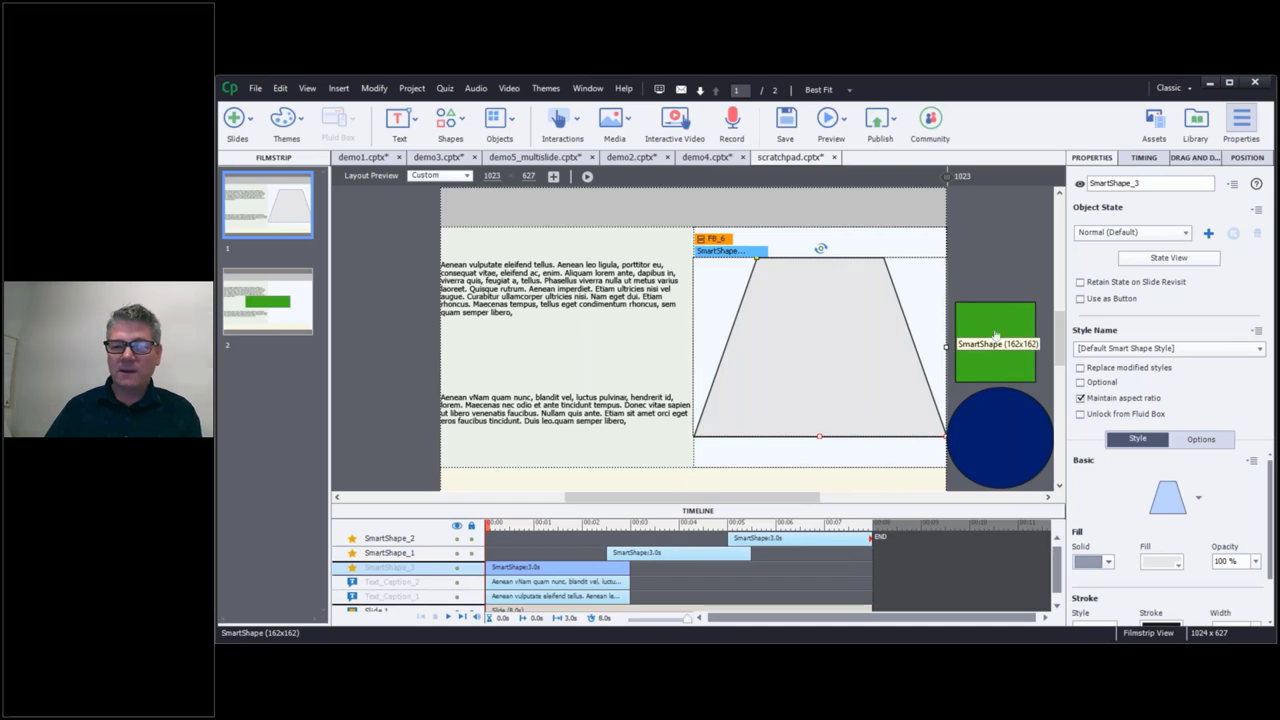
click(836, 312)
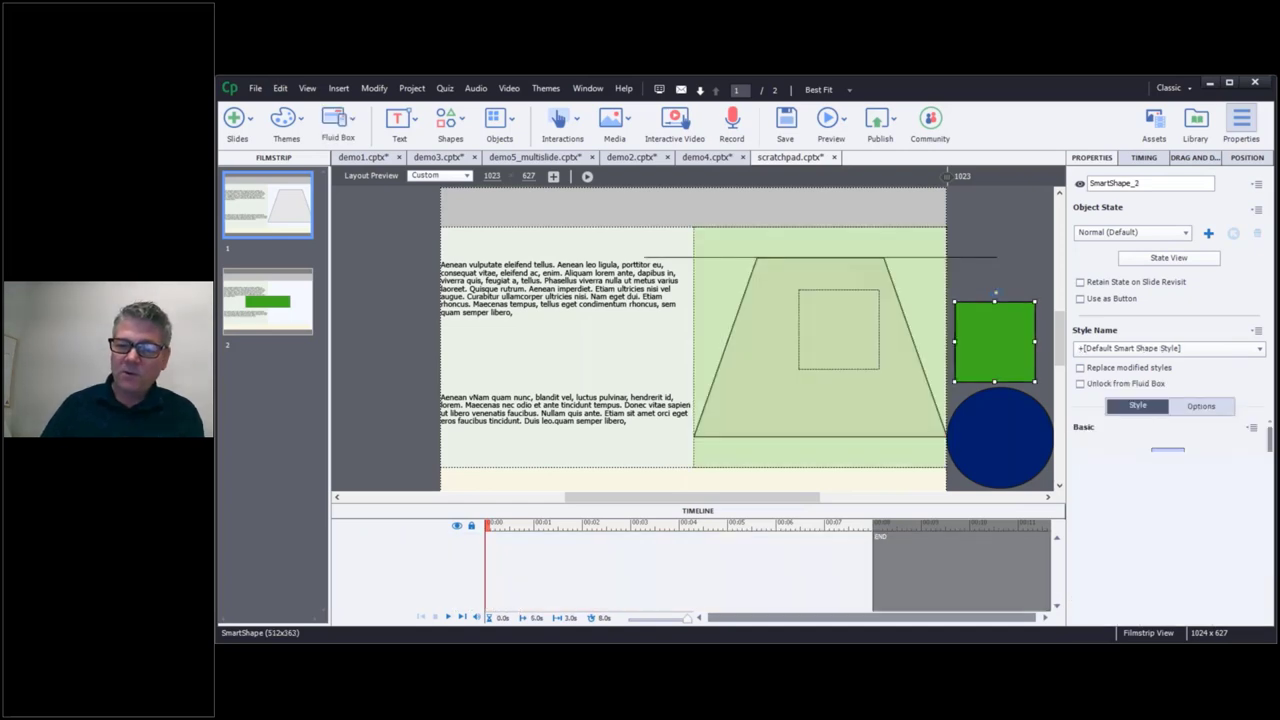
drag(838, 330, 825, 330)
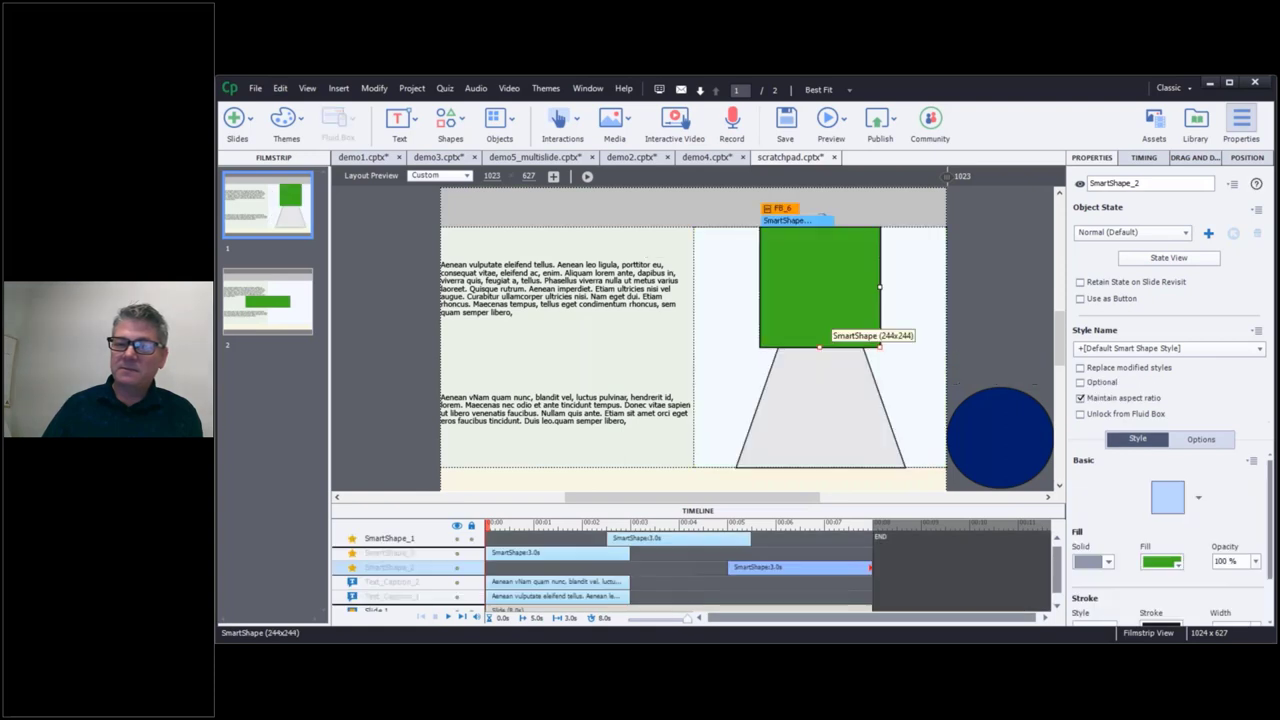
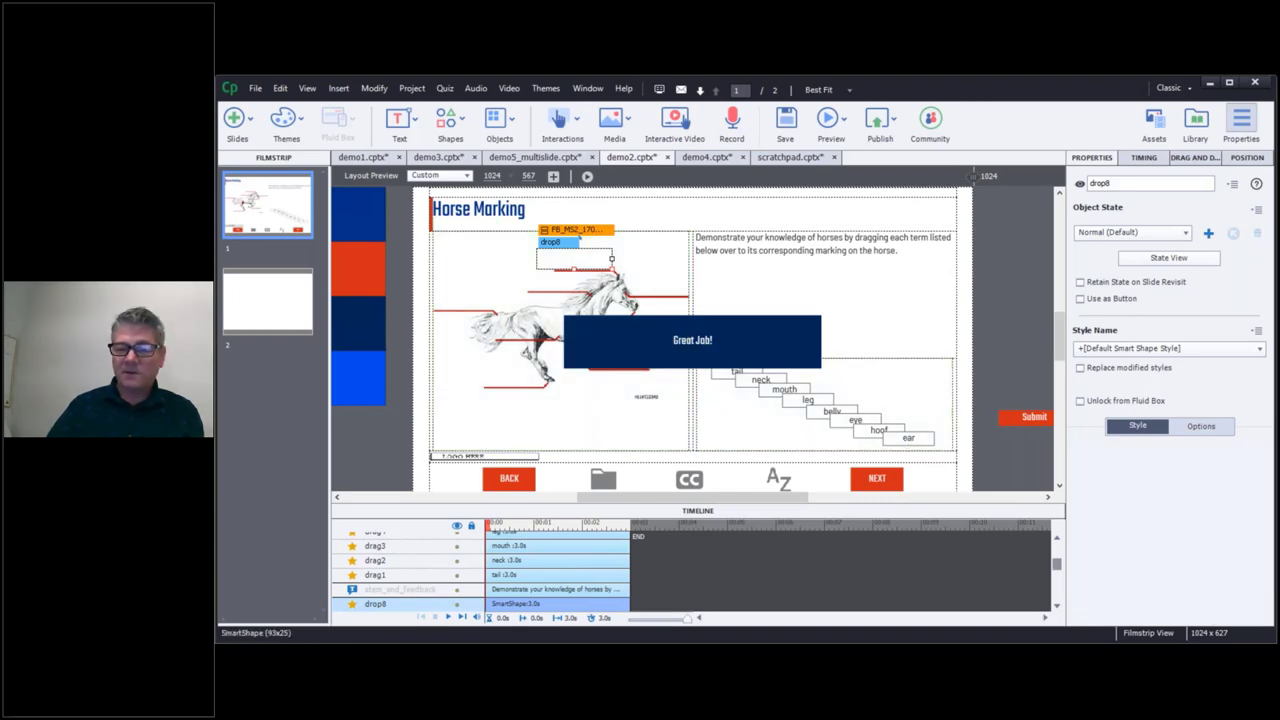
Examine the ear drag term and its fluid box in demo2.cptx, and show the demo5_multislide.cptx project
key(Tab)
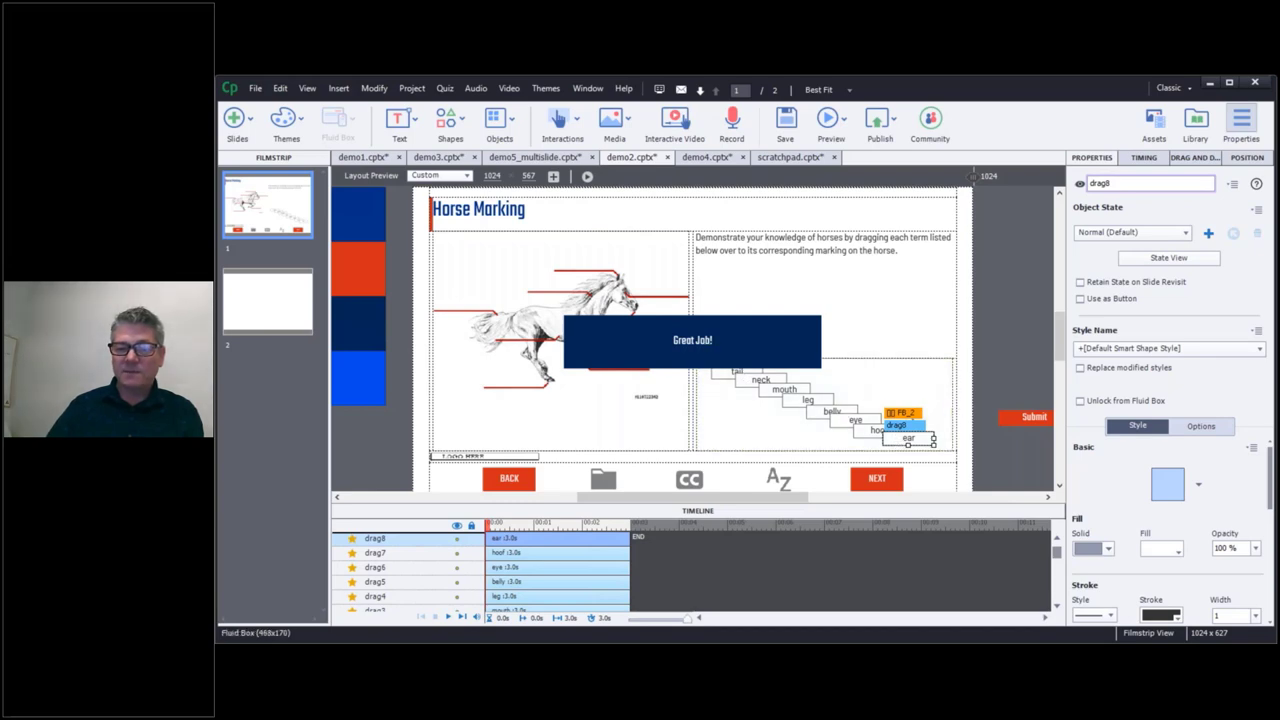
click(957, 375)
click(824, 357)
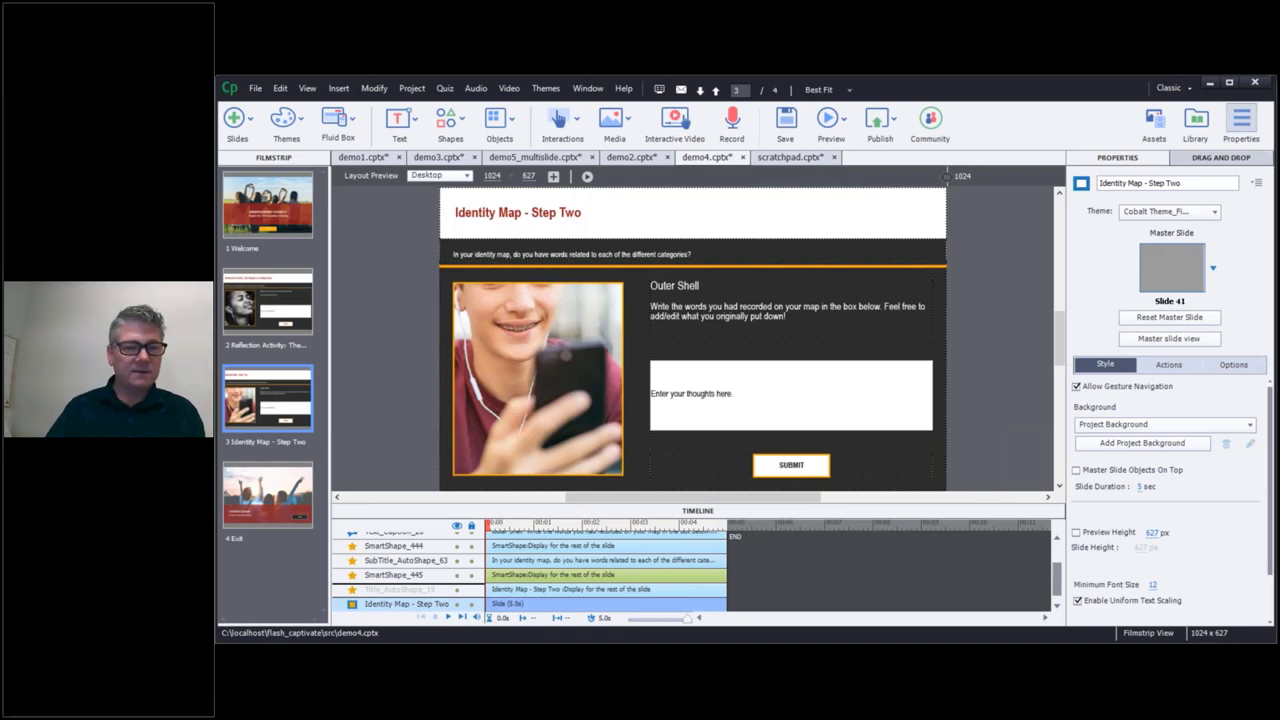
click(527, 158)
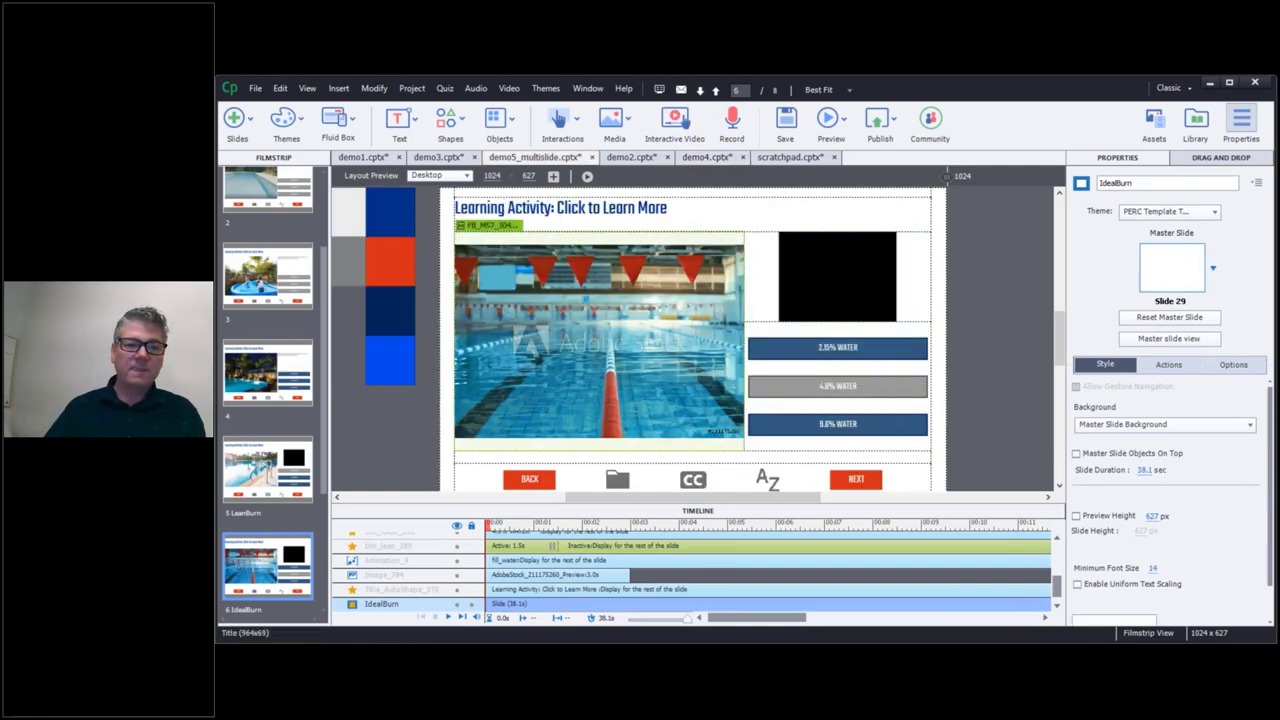
In demo3.cptx's quiz preferences, enable reporting and base completion on Slide Views instead of Quiz
click(458, 160)
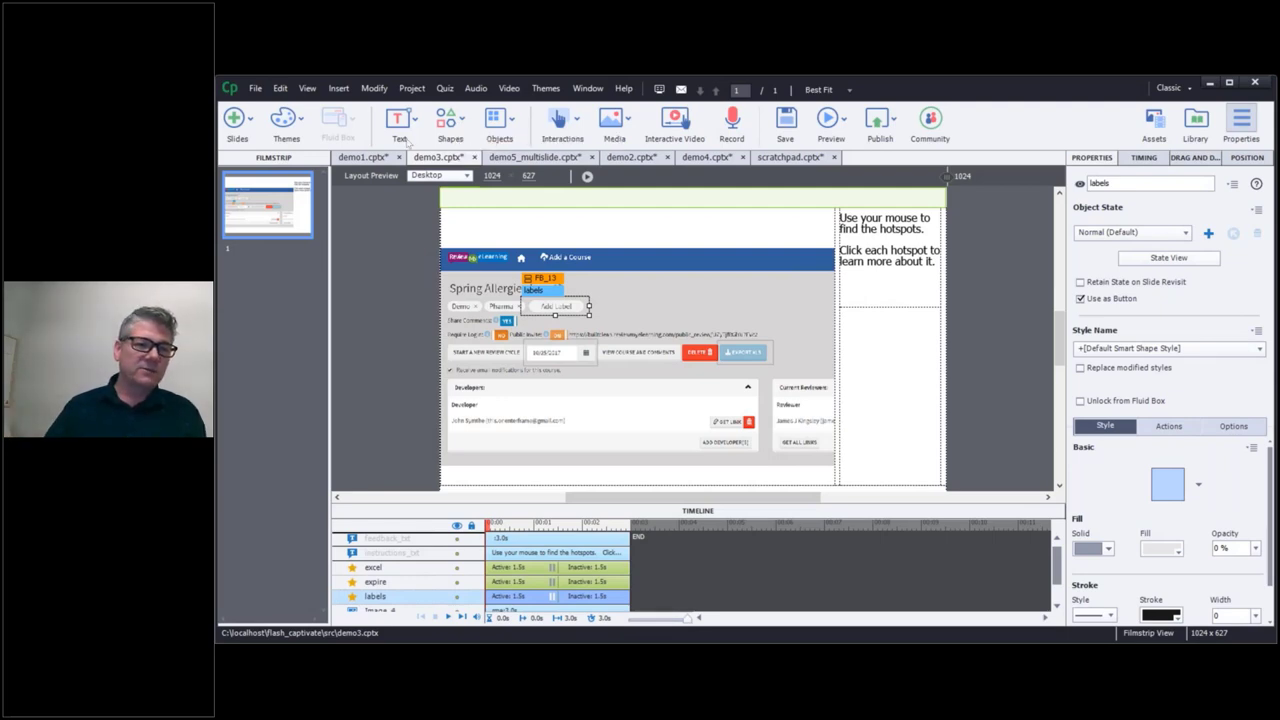
click(446, 91)
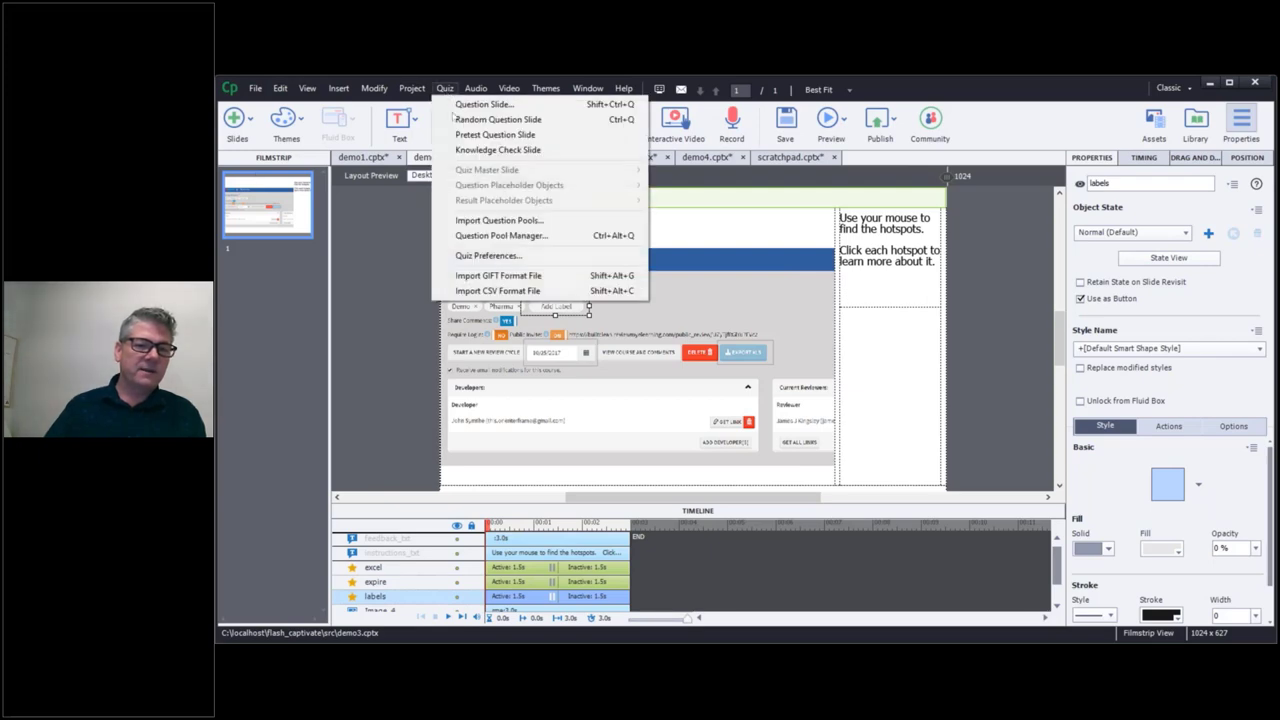
click(522, 255)
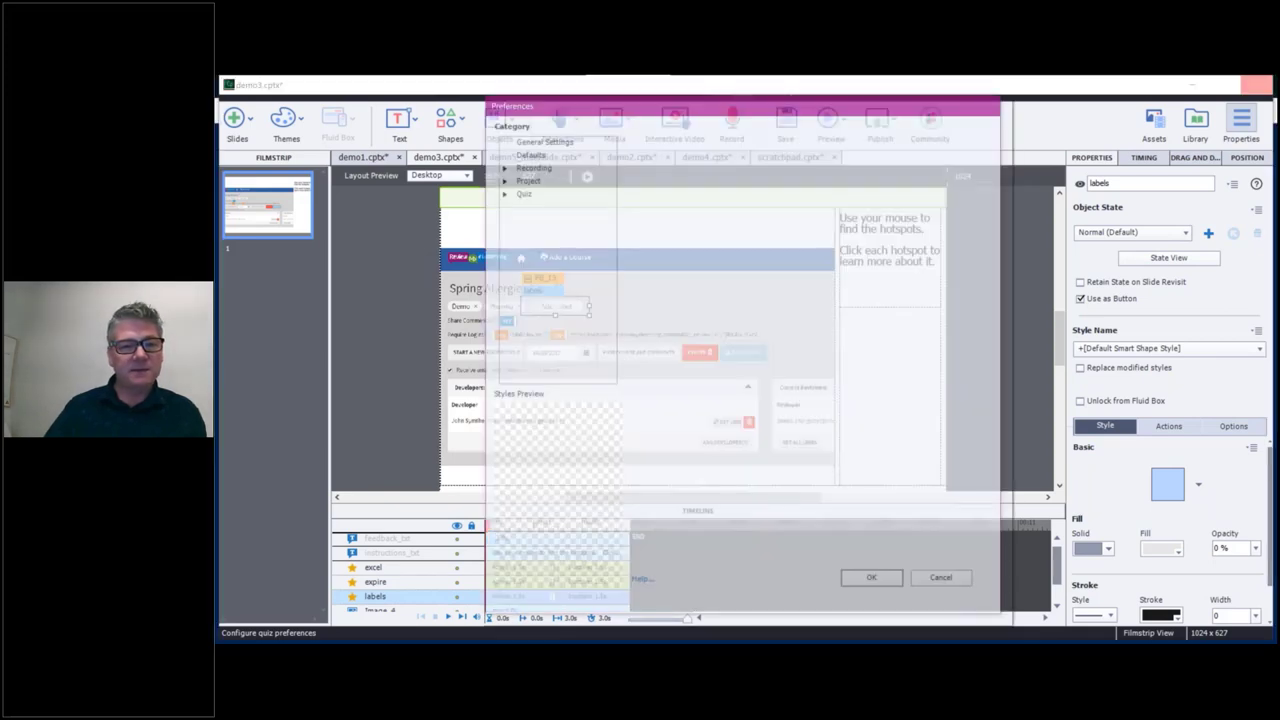
click(659, 125)
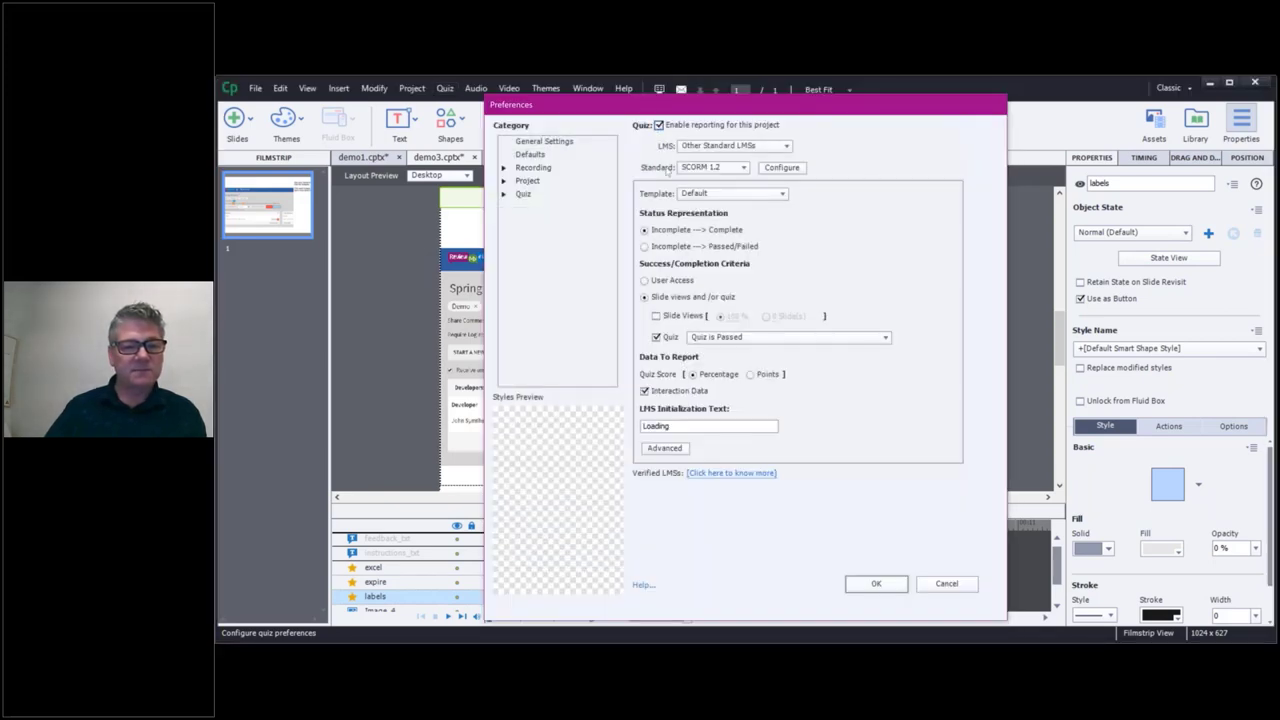
click(656, 316)
click(656, 337)
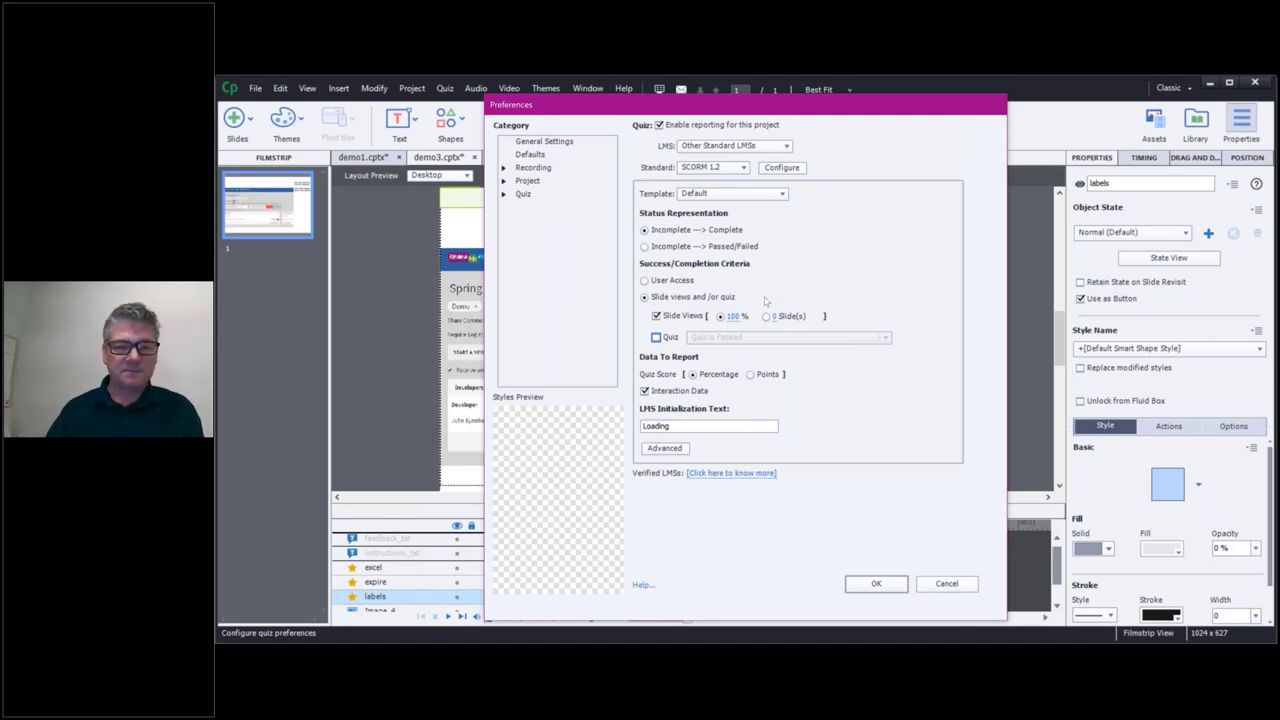
Try different slide view completion percentages, such as 90%, and cancel the quiz preferences
double_click(733, 316)
text(80)
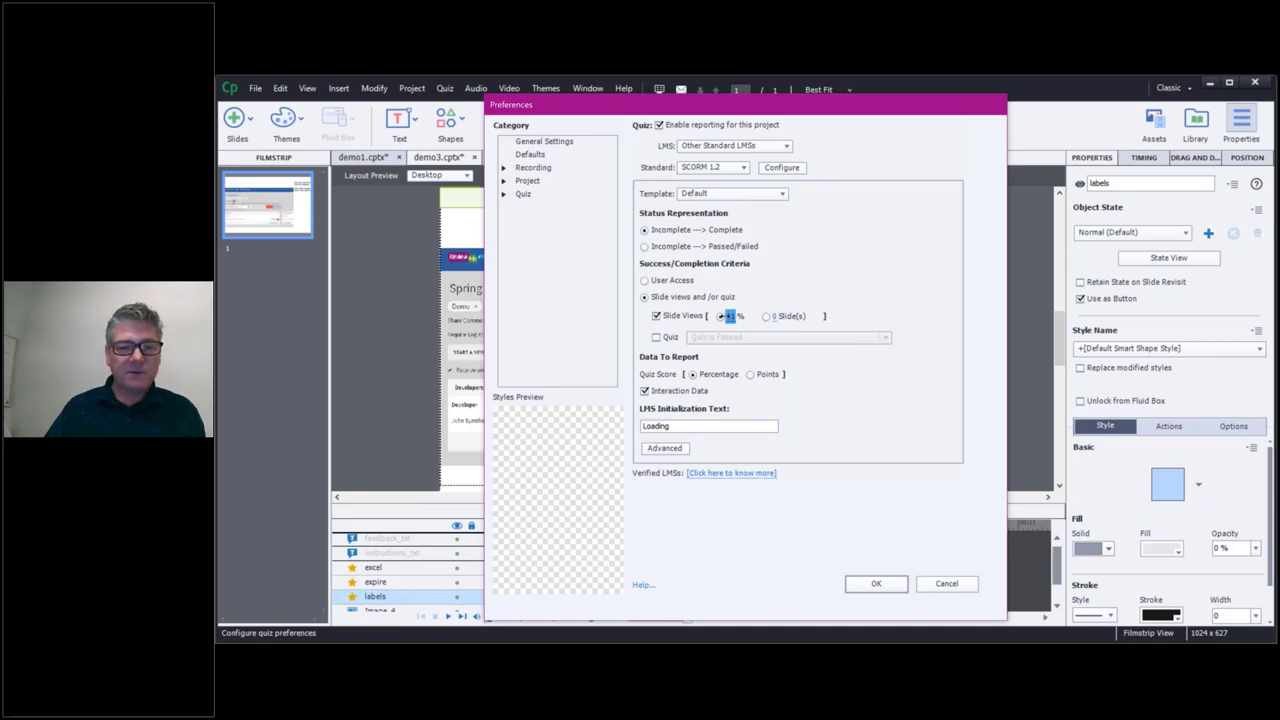
text(75)
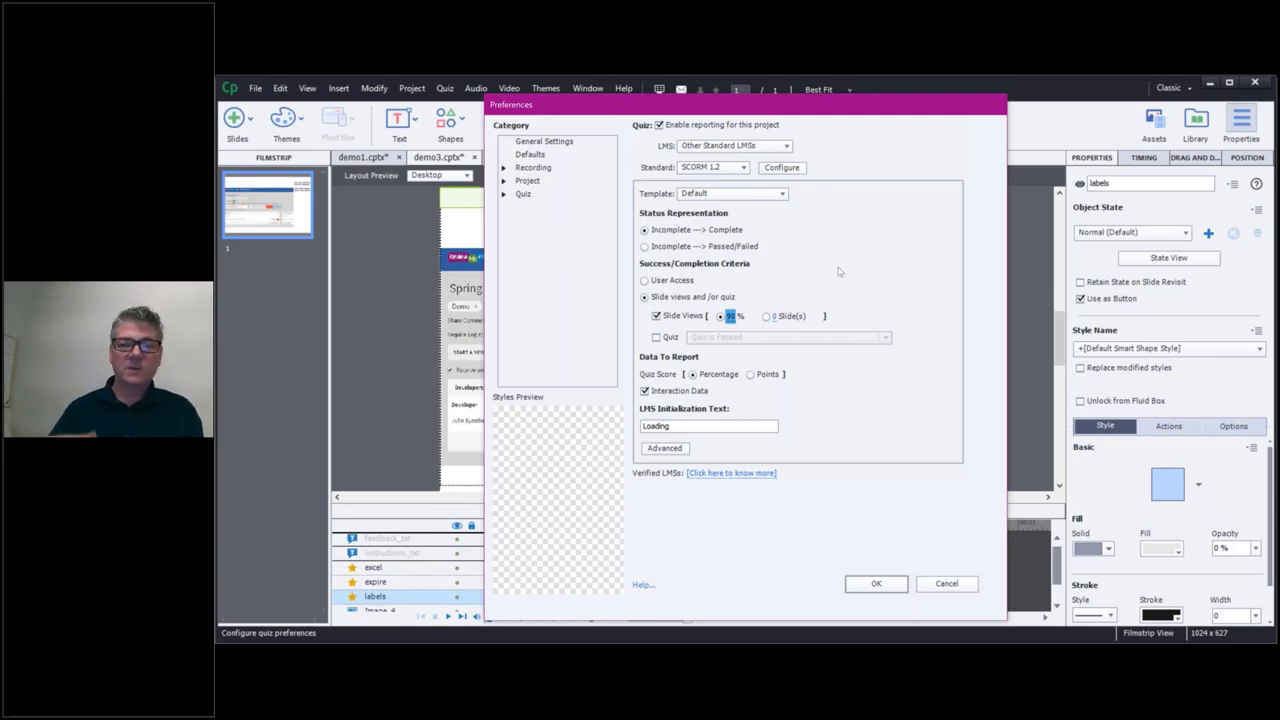
click(959, 586)
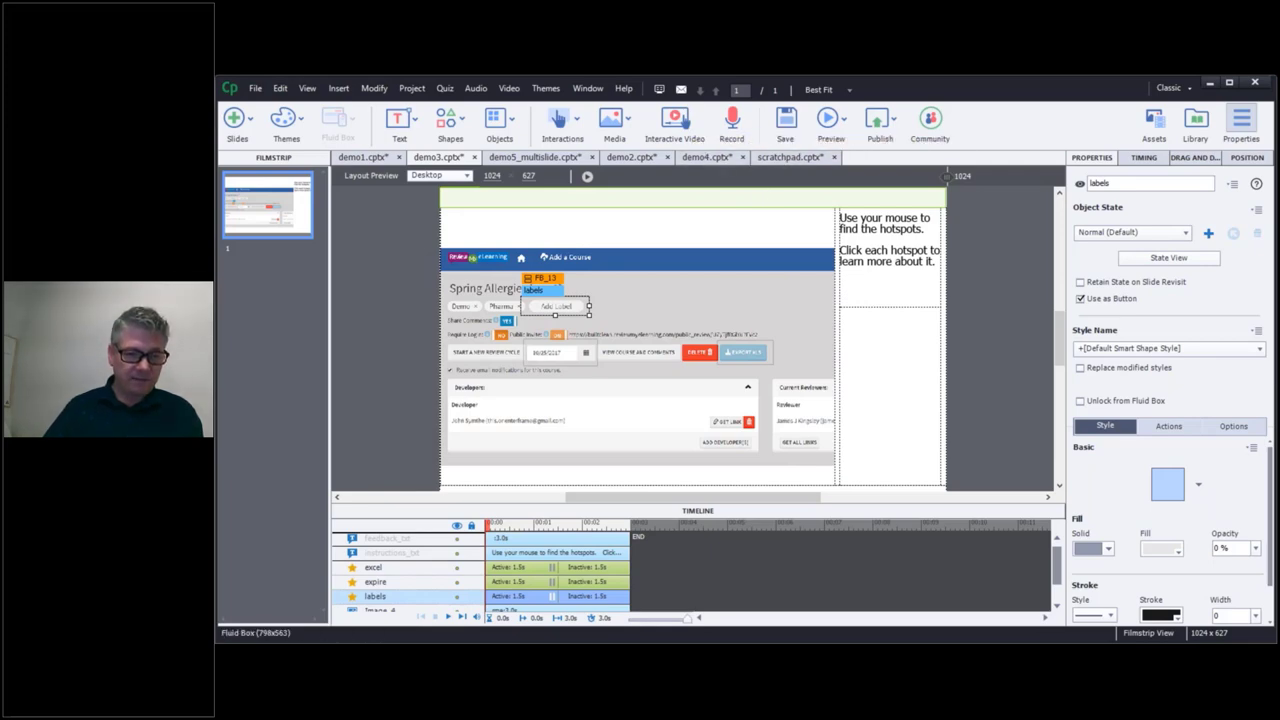
In the browser, preview the published demo2 course as a Pixel 2 XL with the developer tools, and turn off device emulation
key(alt+Tab)
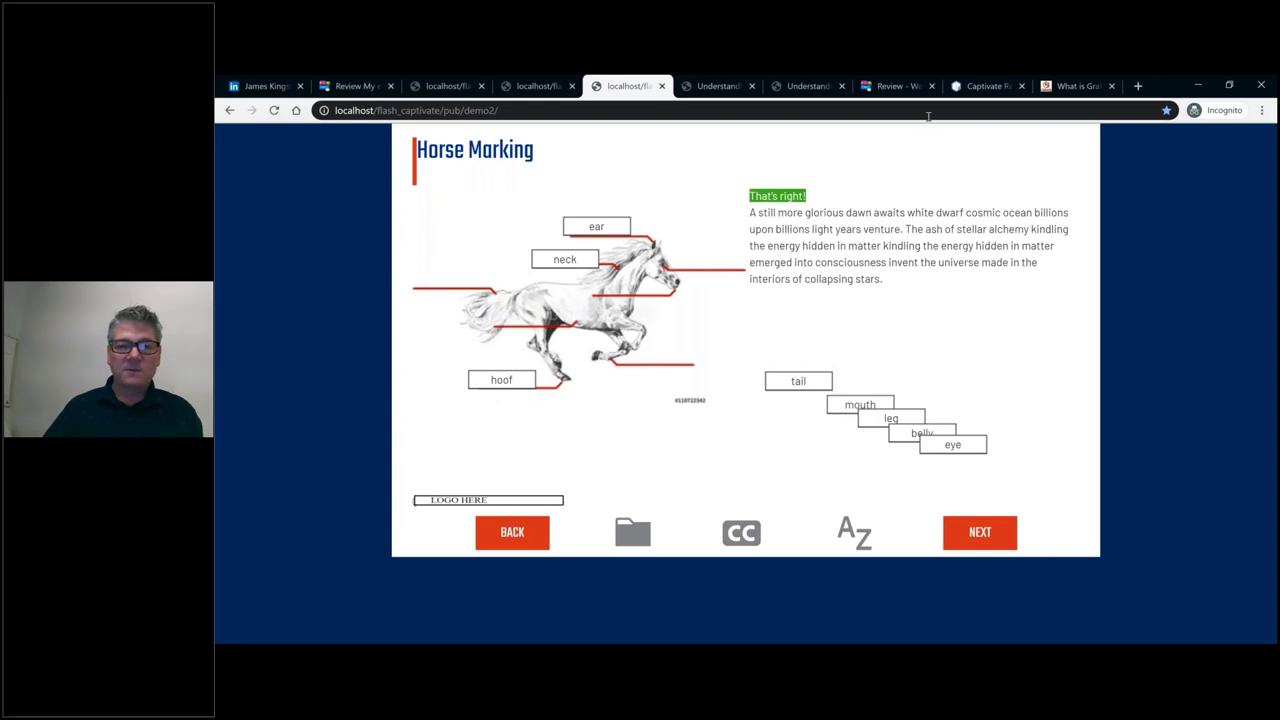
click(1008, 107)
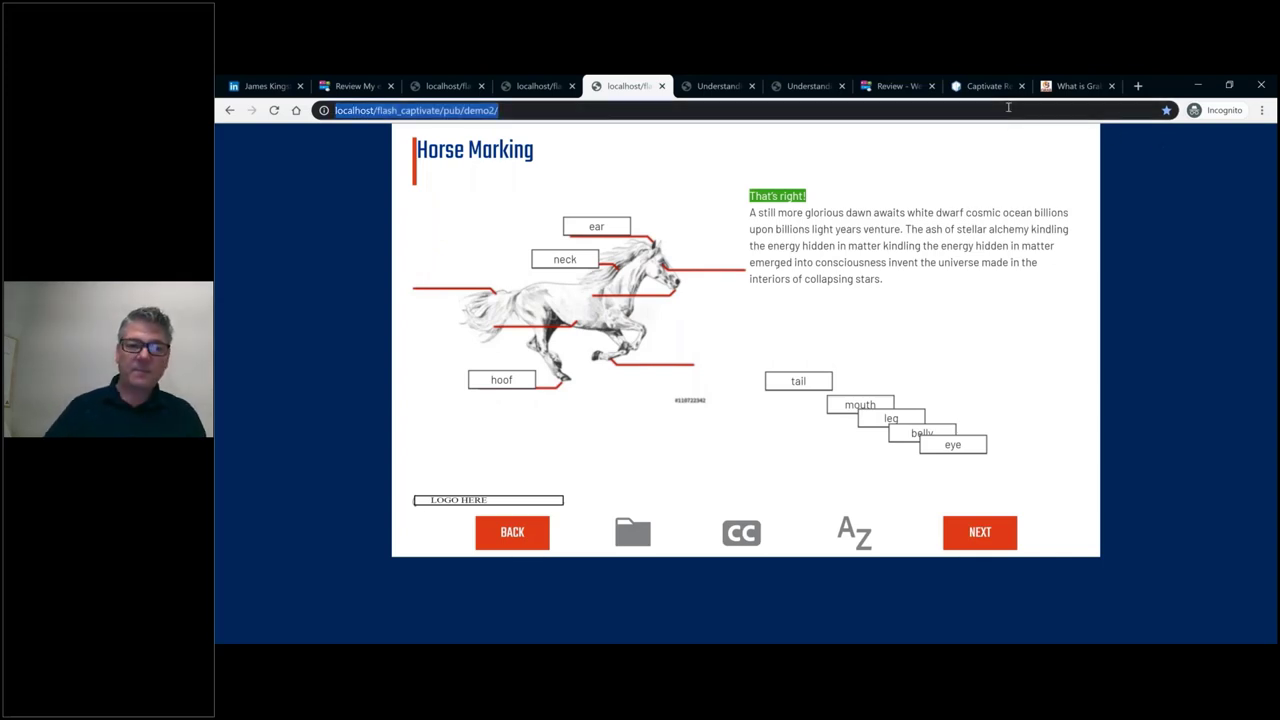
key(ctrl+shift+i)
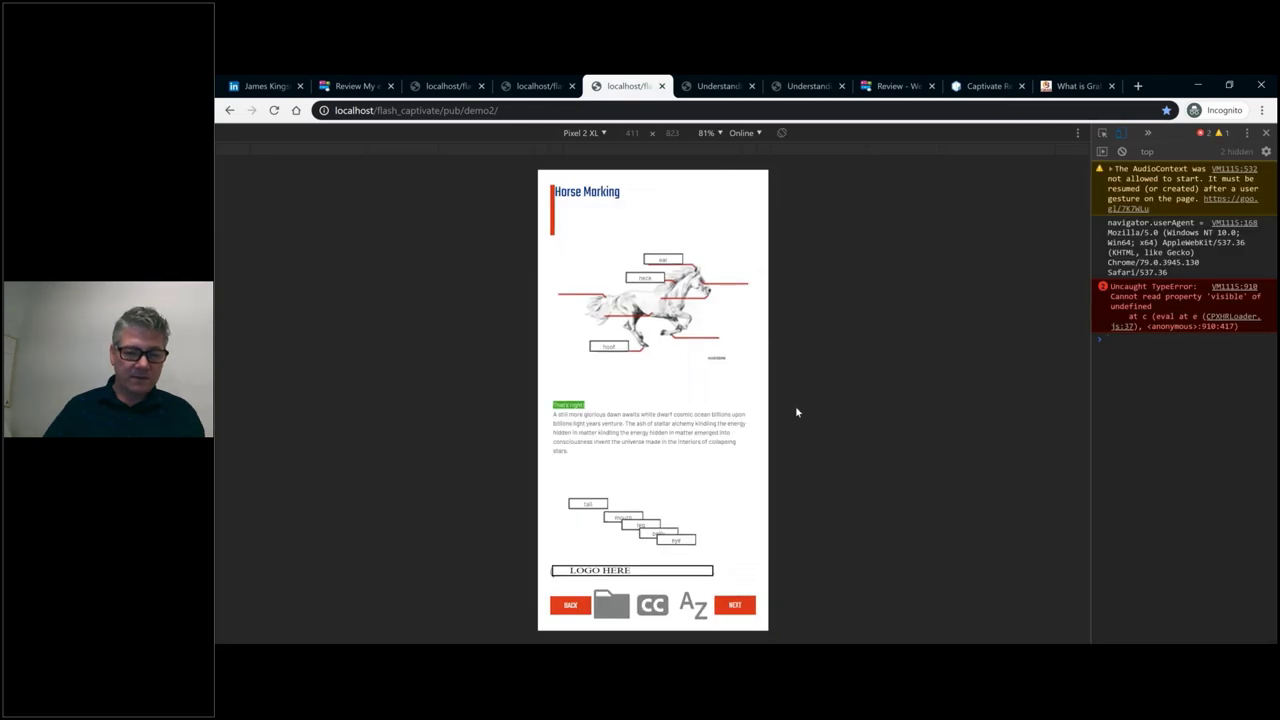
click(1121, 133)
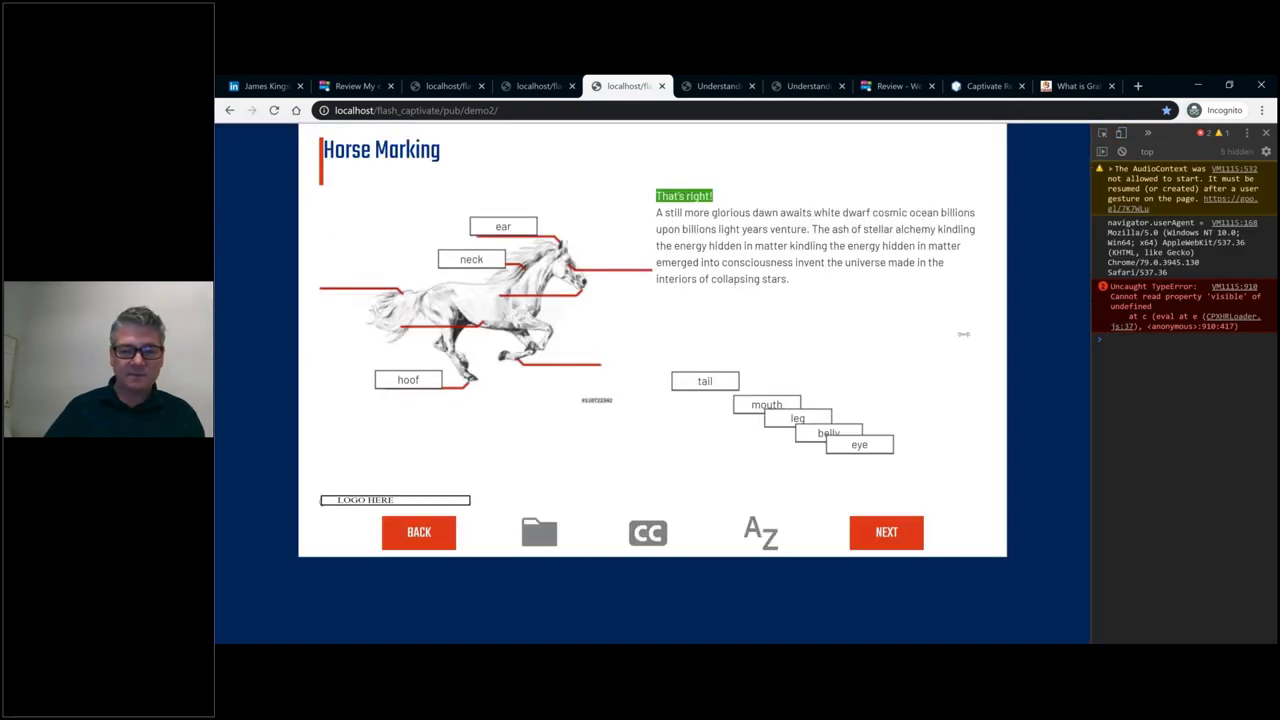
Narrow the demo2 page area to an extreme width, check the pop-out icon for the shortened feedback text, and widen the page to medium size
drag(963, 334, 318, 336)
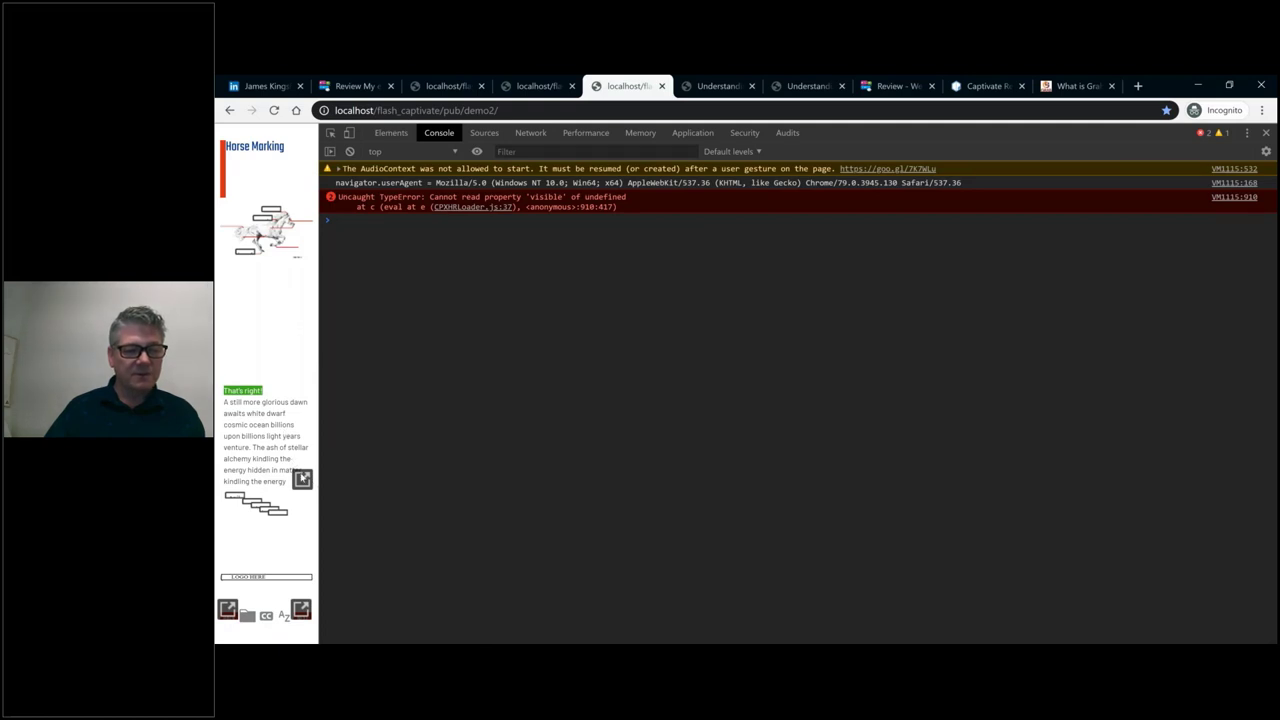
click(303, 480)
click(303, 479)
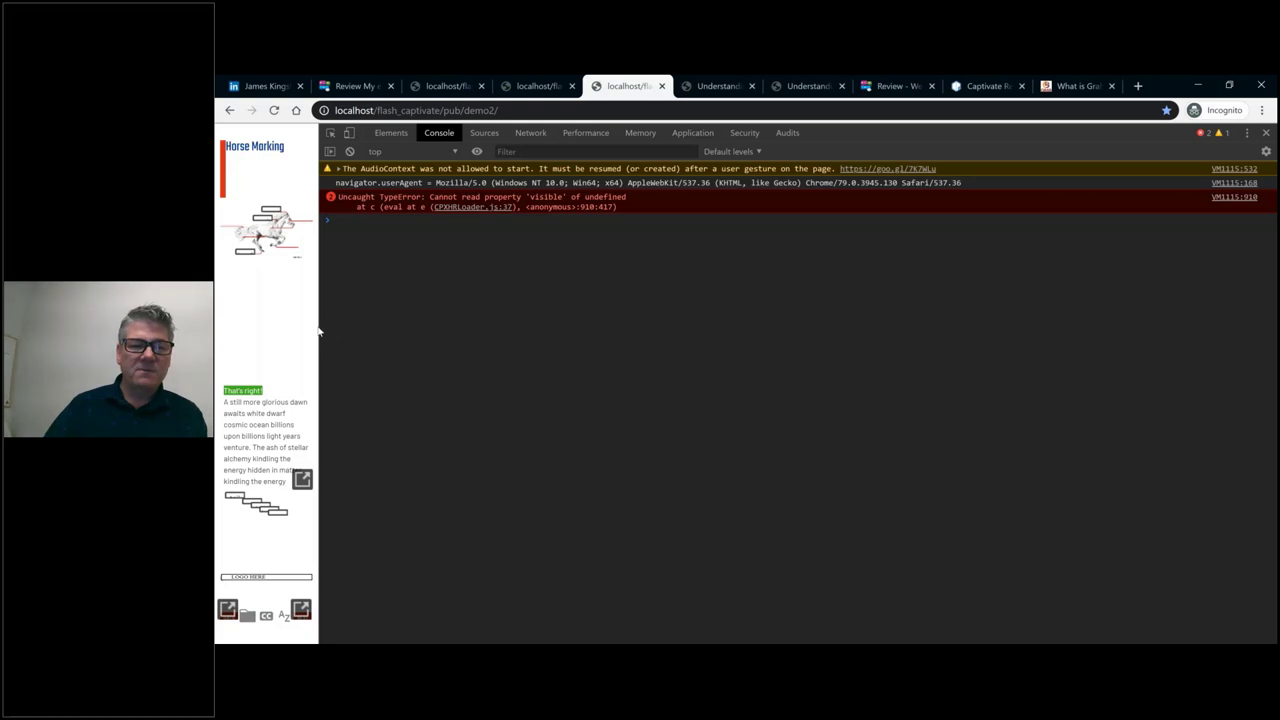
drag(320, 328, 608, 324)
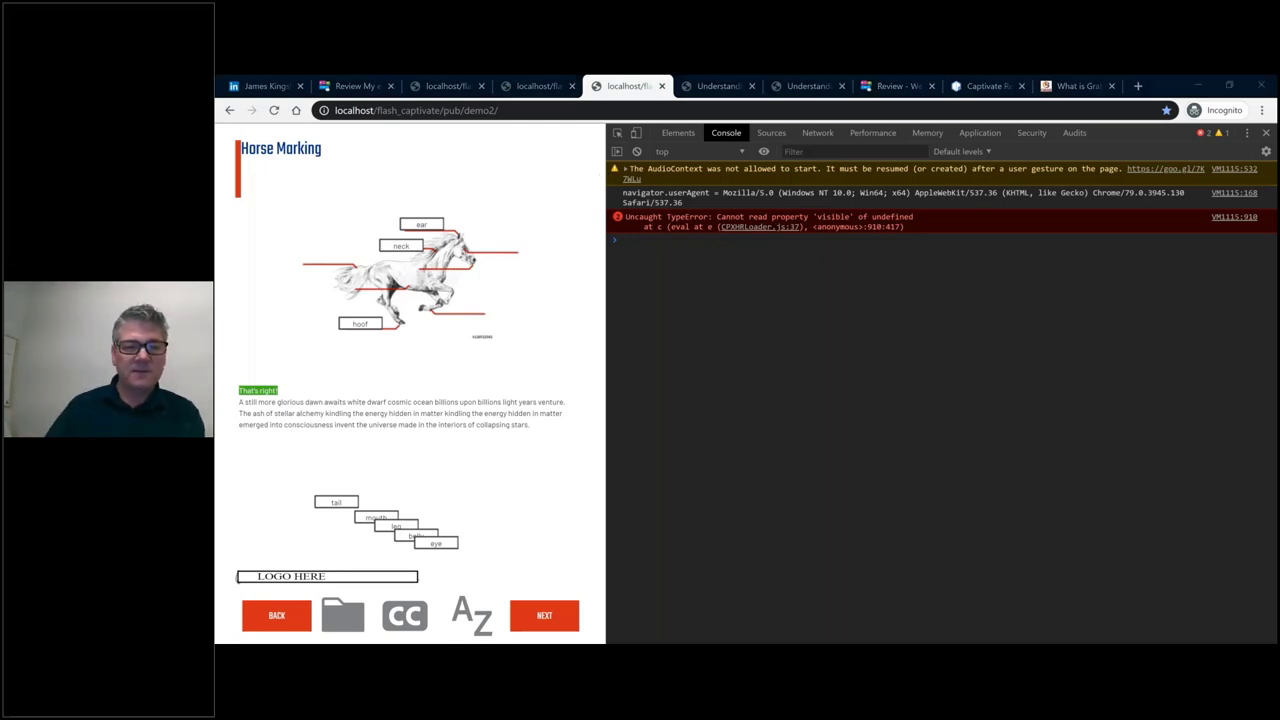
Switch to Captivate's demo1.cptx and examine the text settings of the Inspecting Images title and instruction caption against the slide's minimum font size
key(alt+Tab)
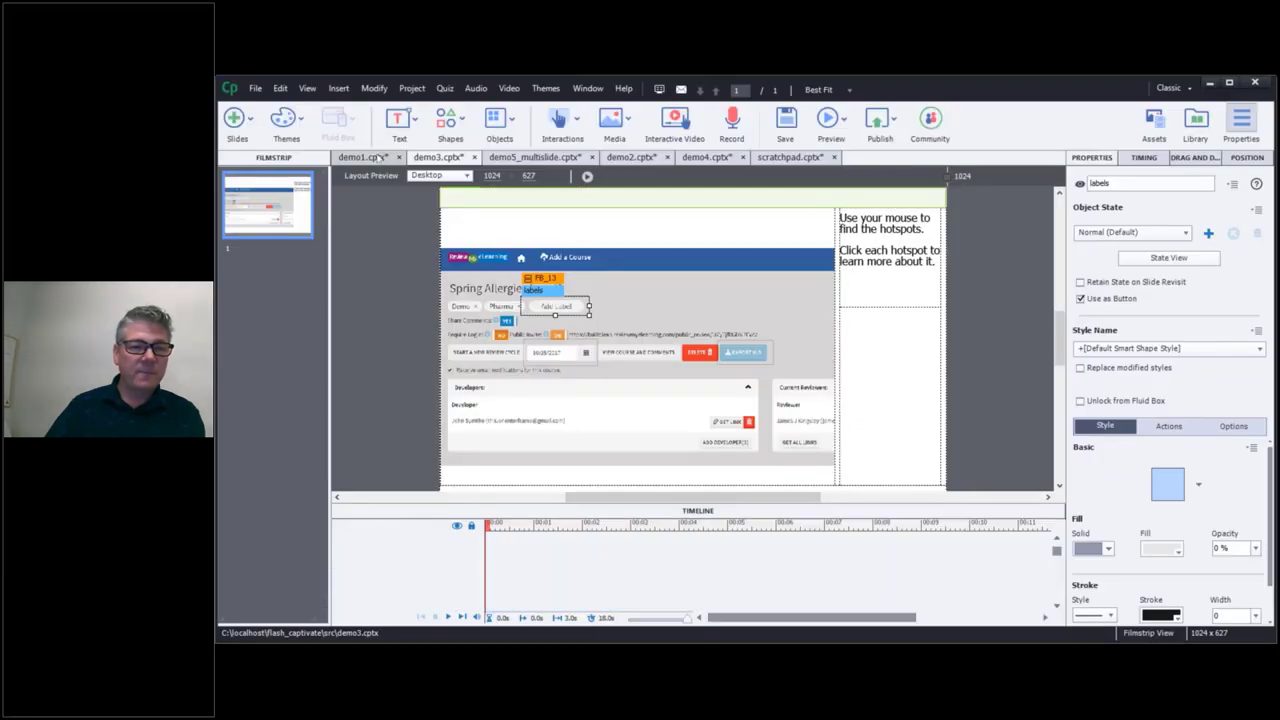
click(380, 158)
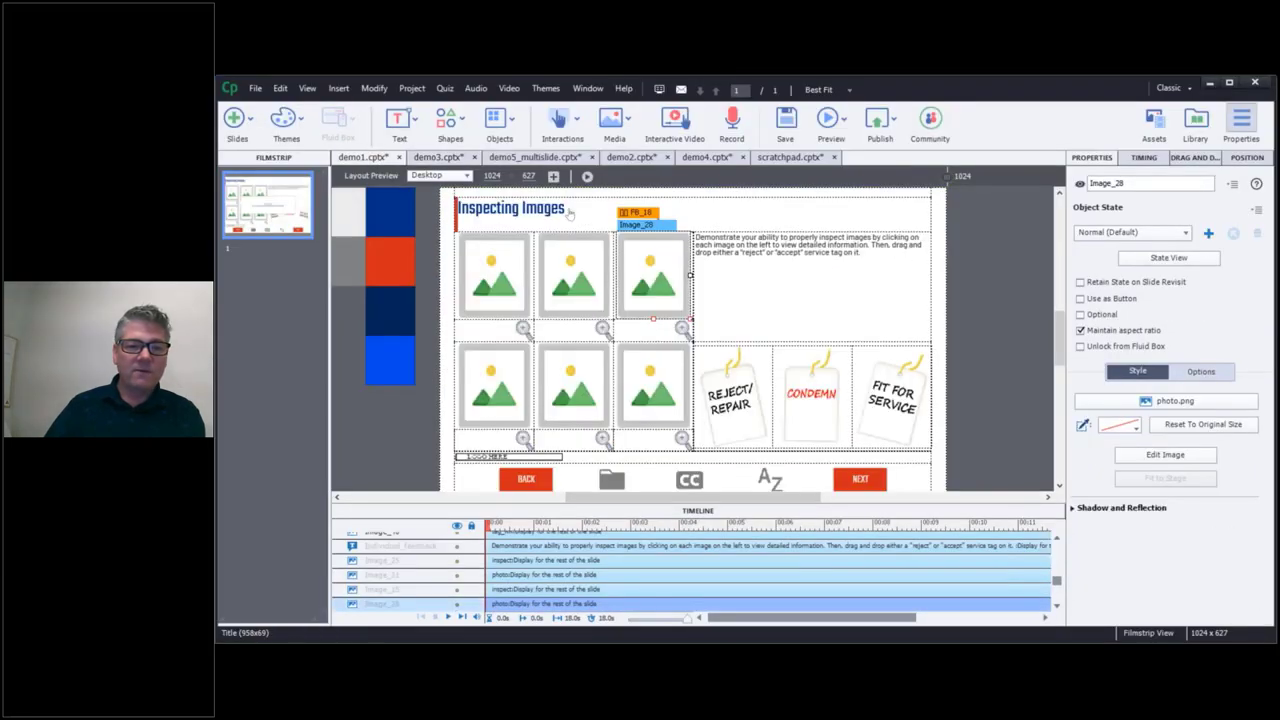
click(566, 212)
click(564, 210)
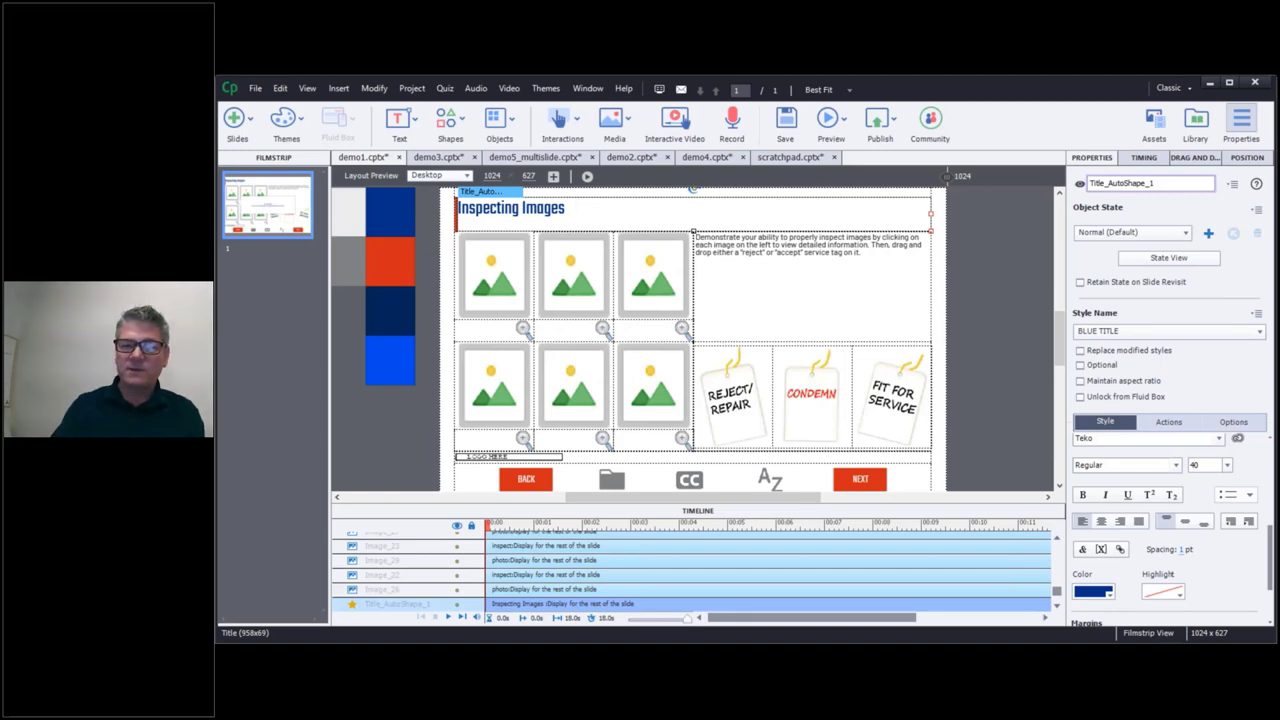
key(BackSpace)
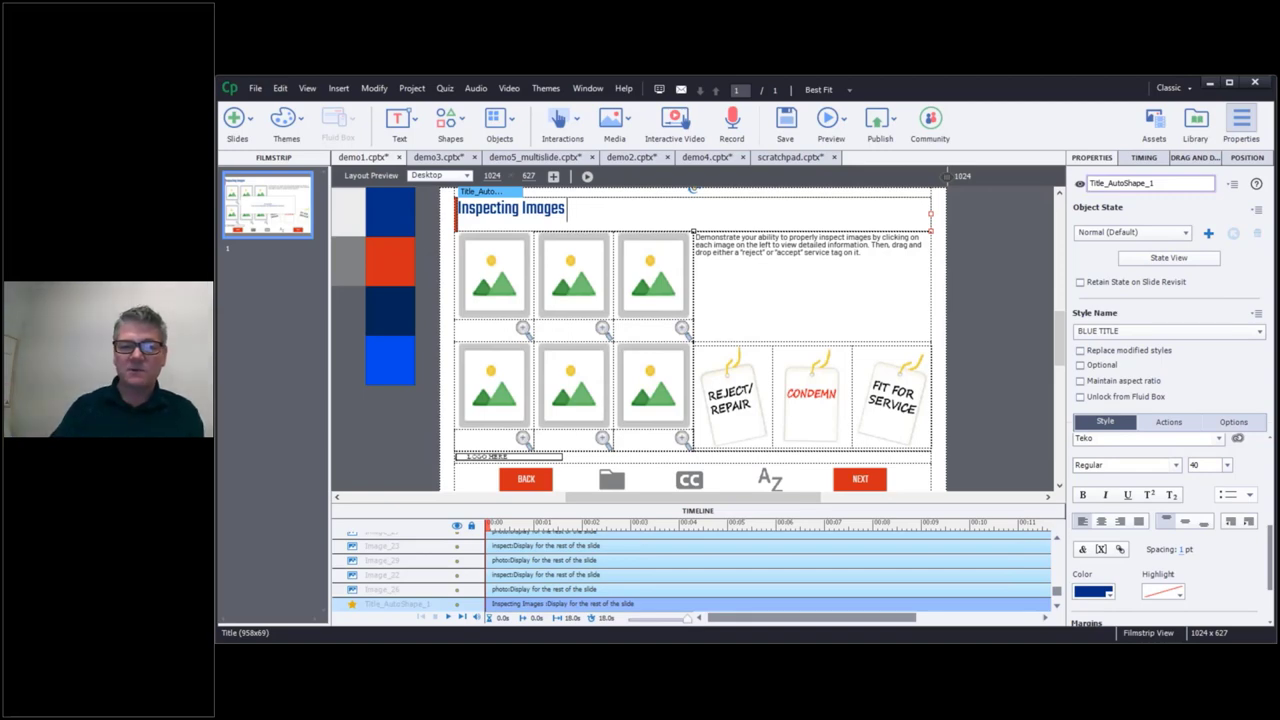
click(1039, 282)
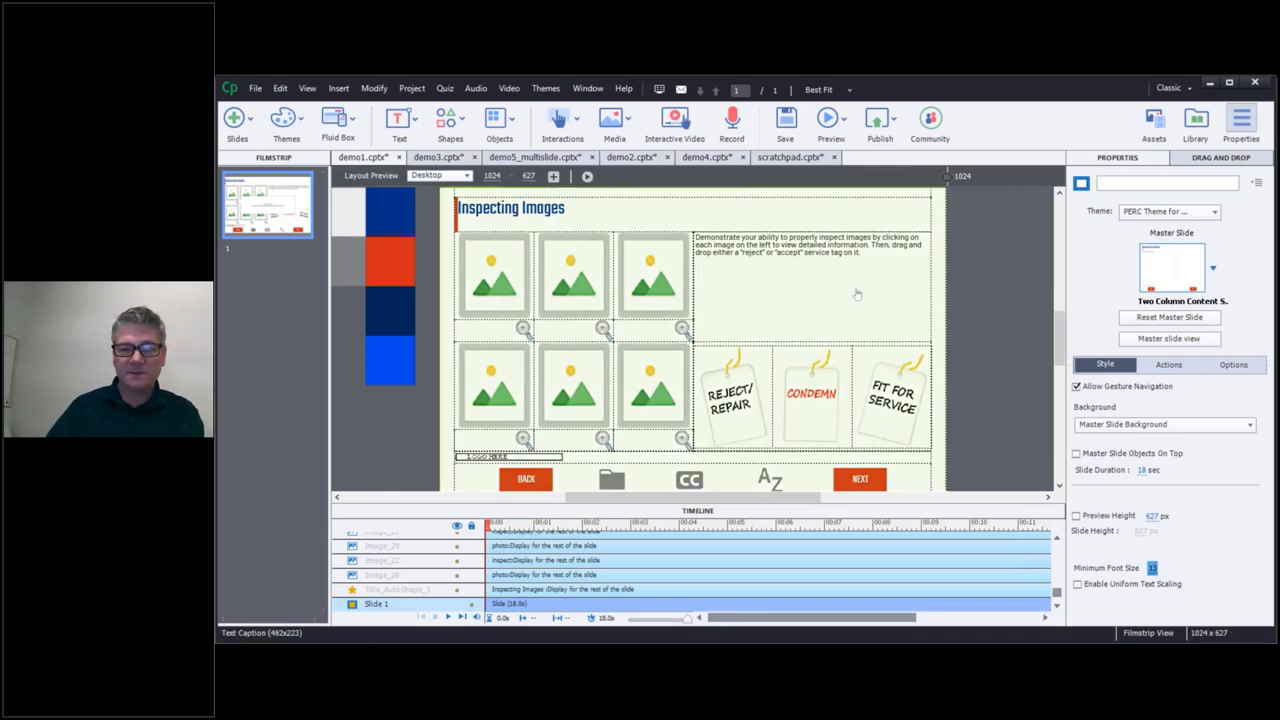
click(857, 294)
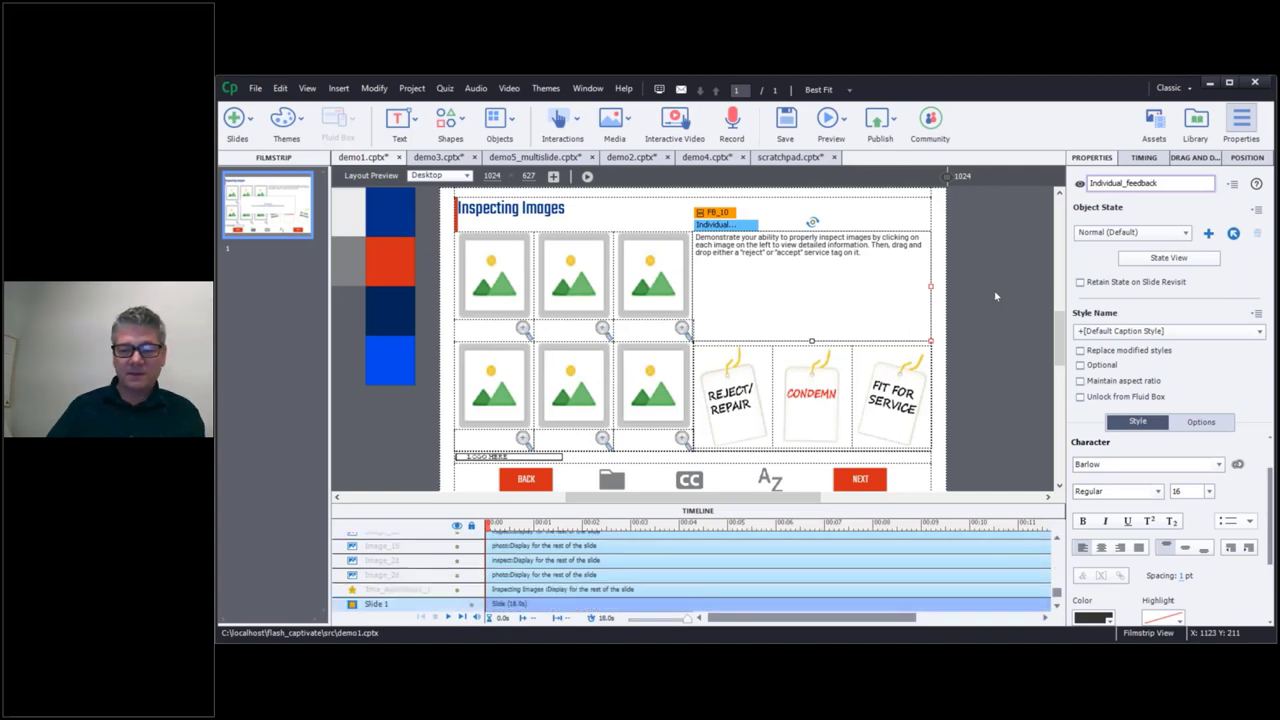
Check the Inspecting Images slide's minimum font size and uniform text scaling, and examine the lower text caption's settings in scratchpad.cptx
click(995, 296)
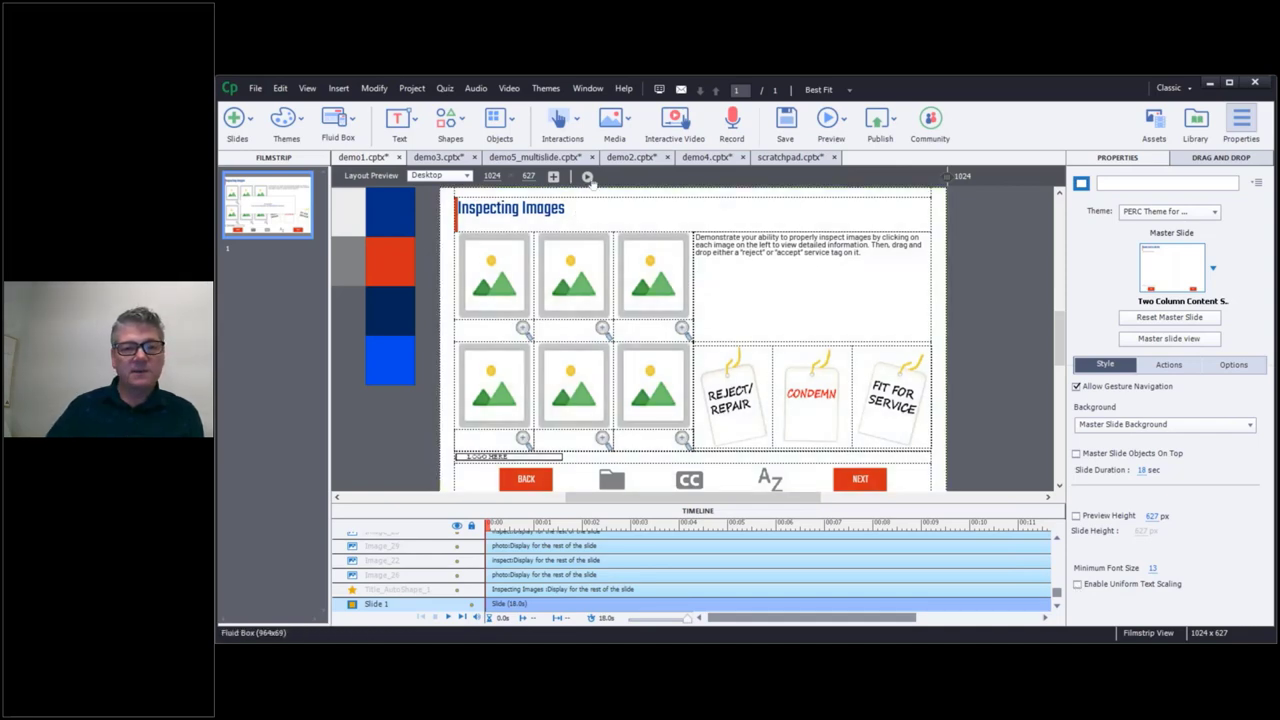
click(650, 191)
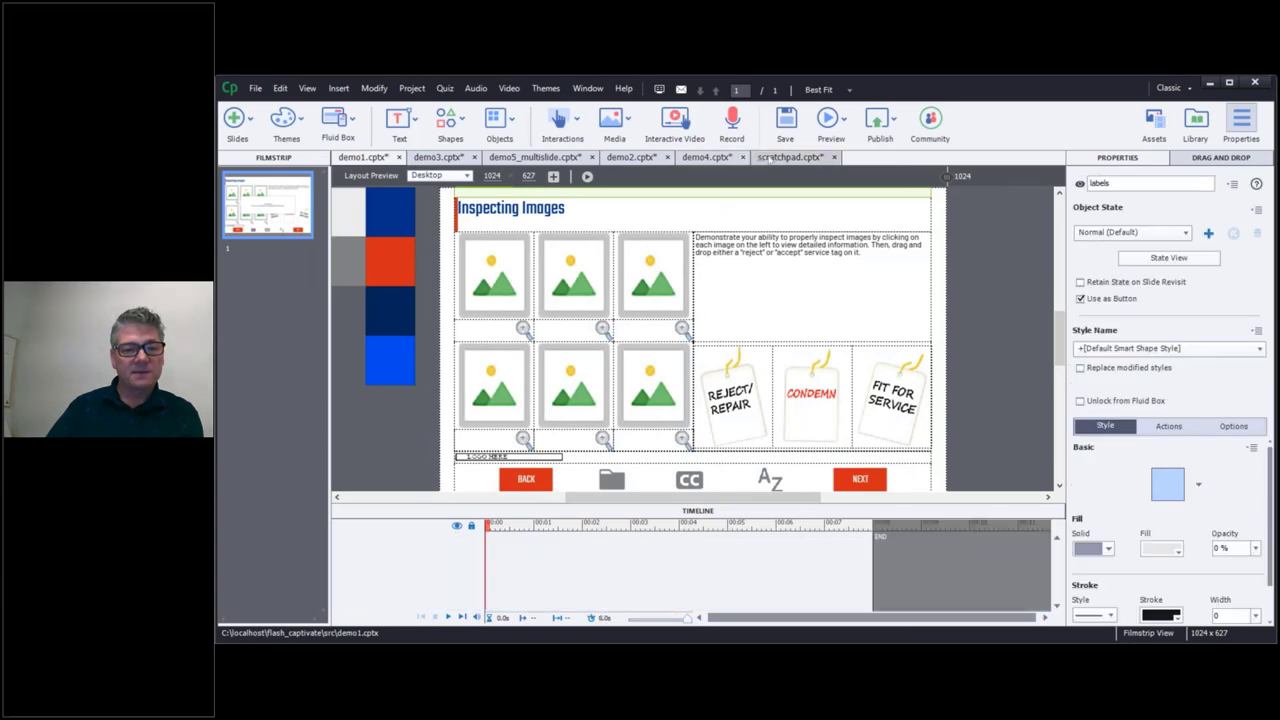
click(770, 157)
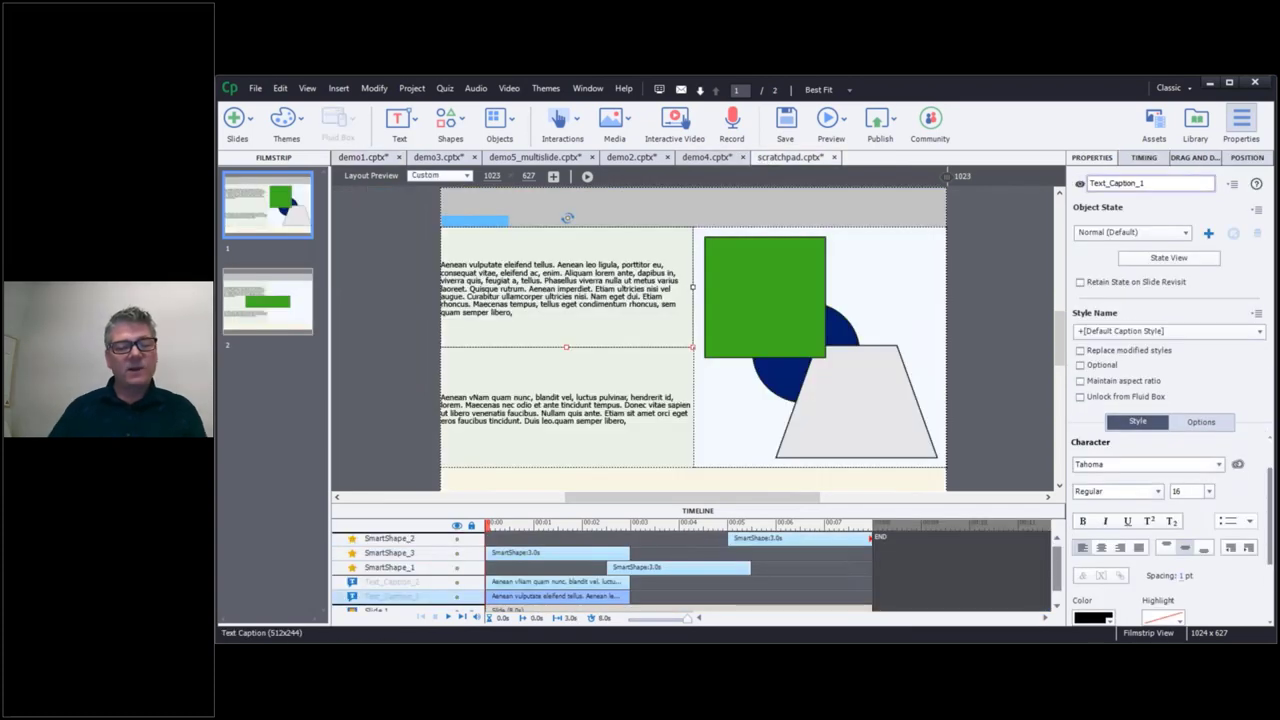
click(630, 405)
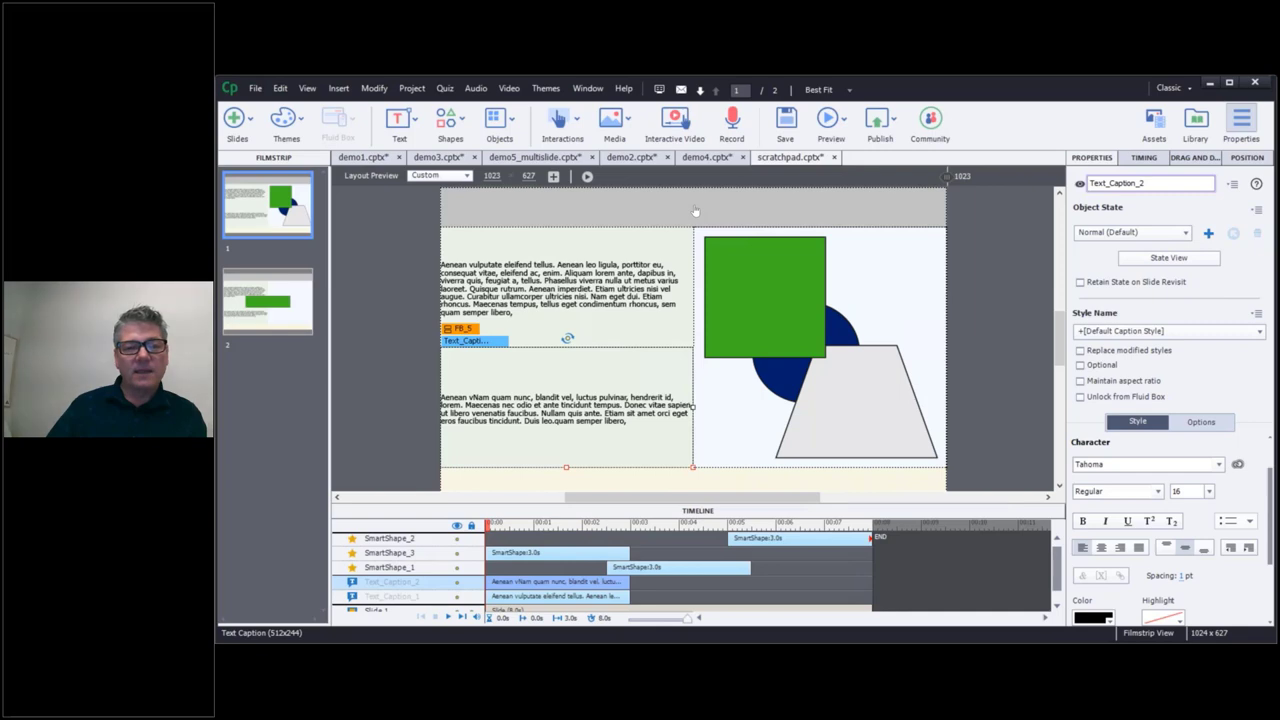
click(708, 158)
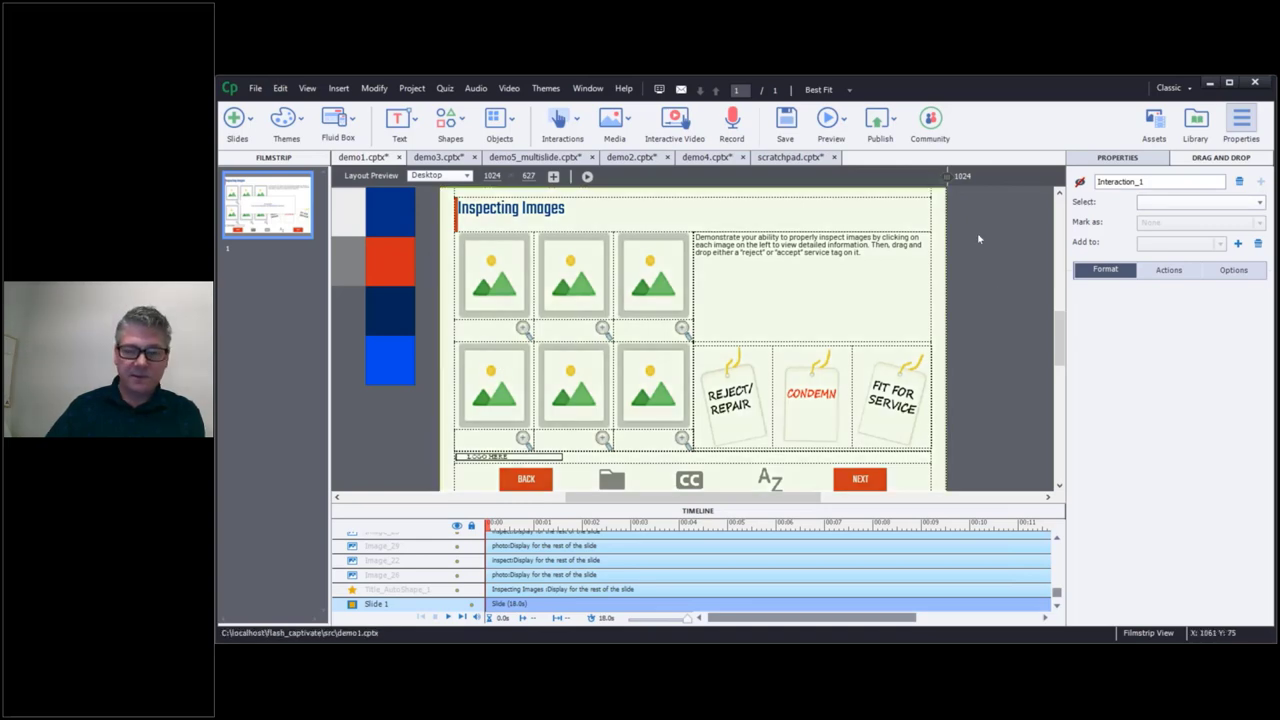
In the browser, widen the demo2 page area, and preview the Inspecting Images review course at narrow widths and back at full width
click(1210, 85)
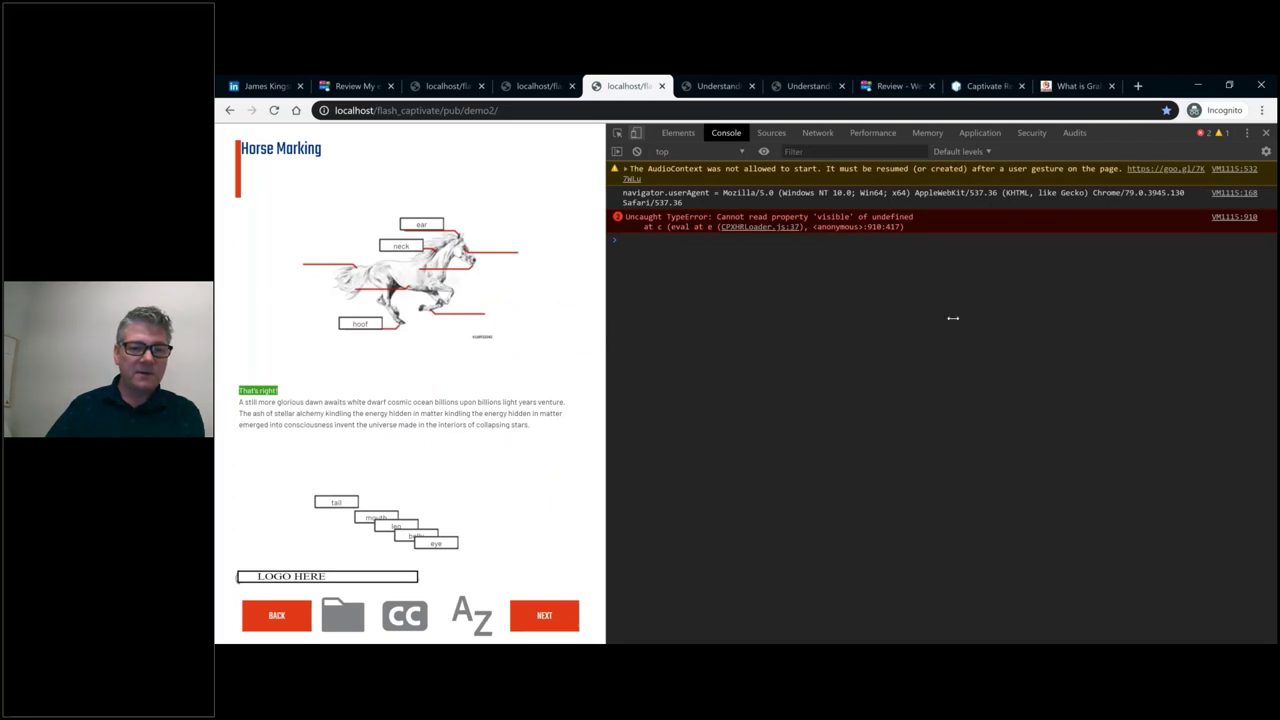
drag(953, 318, 912, 315)
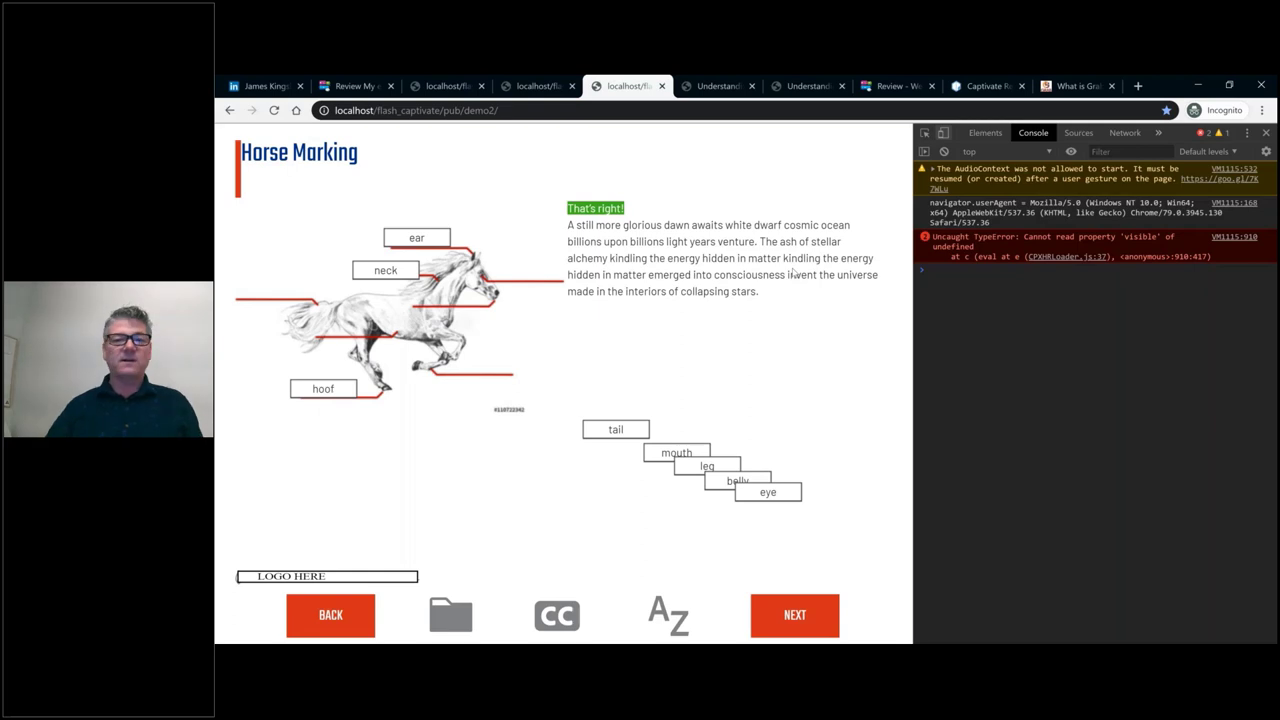
click(880, 86)
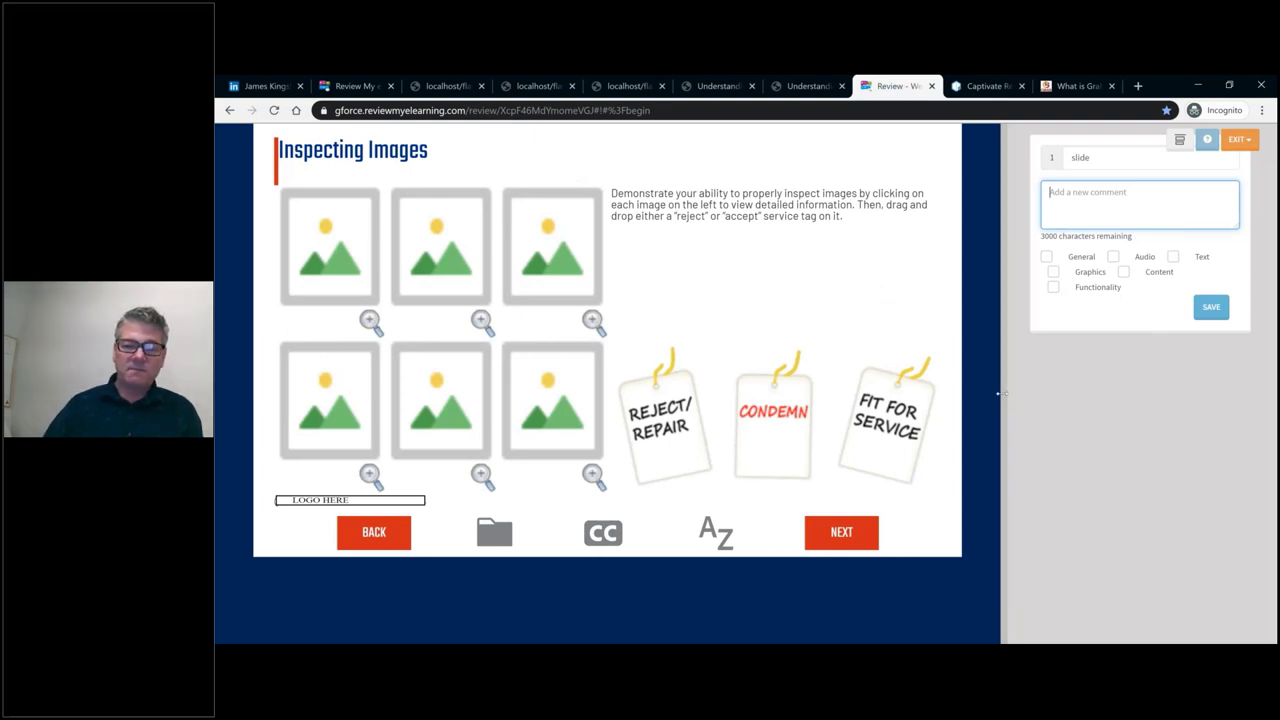
drag(980, 380, 500, 369)
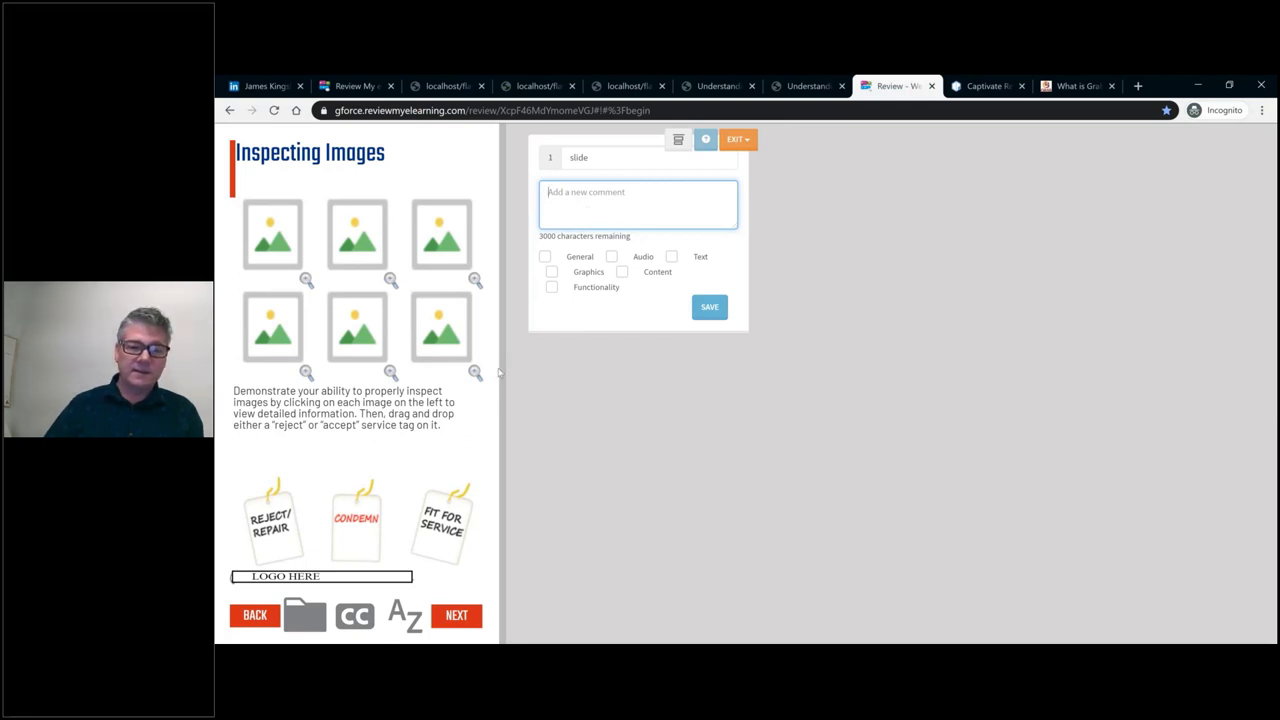
drag(503, 366, 443, 366)
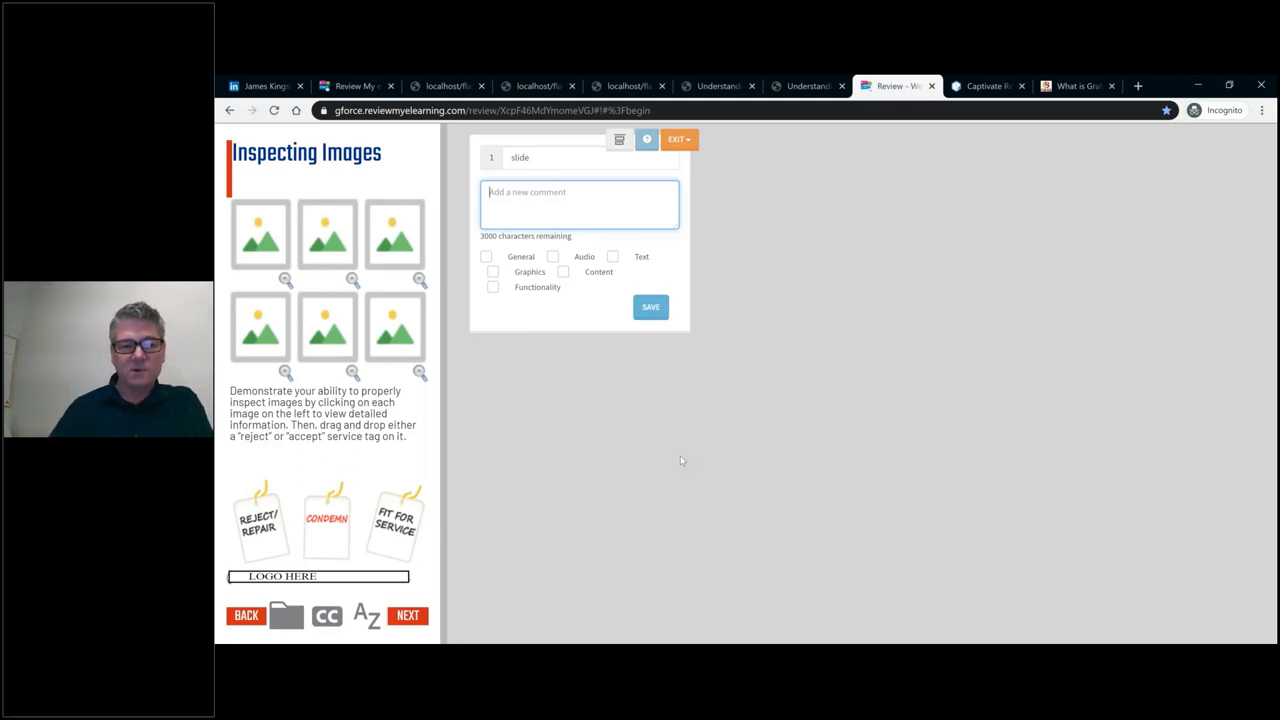
drag(437, 412, 442, 407)
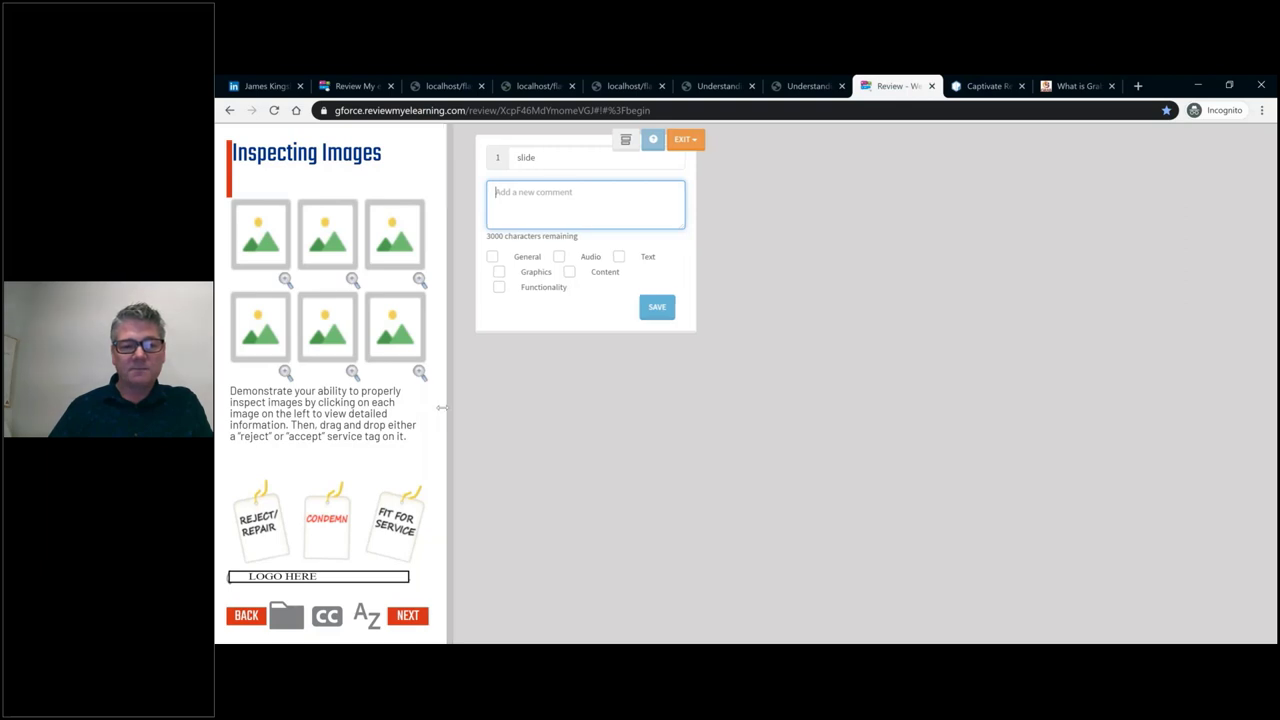
drag(894, 426, 894, 426)
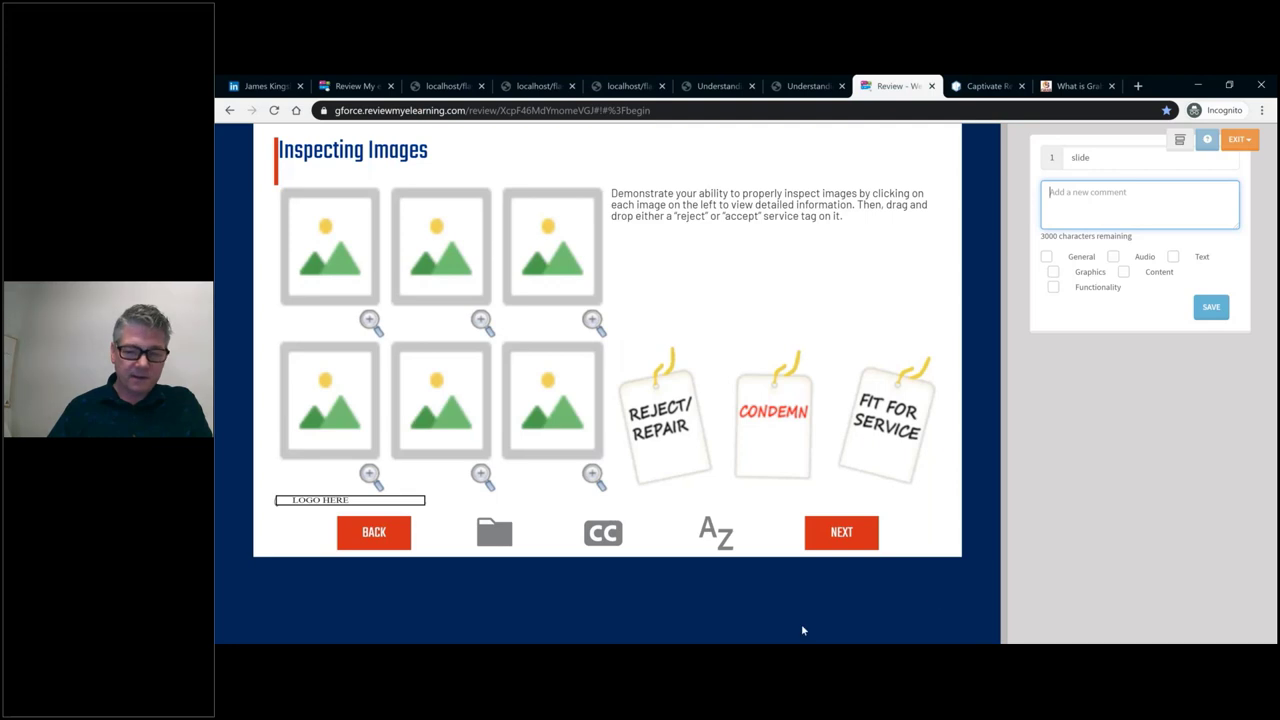
Switch to Captivate's scratchpad.cptx and show slide 1's properties with the minimum font size and uniform text scaling options
key(alt+Tab)
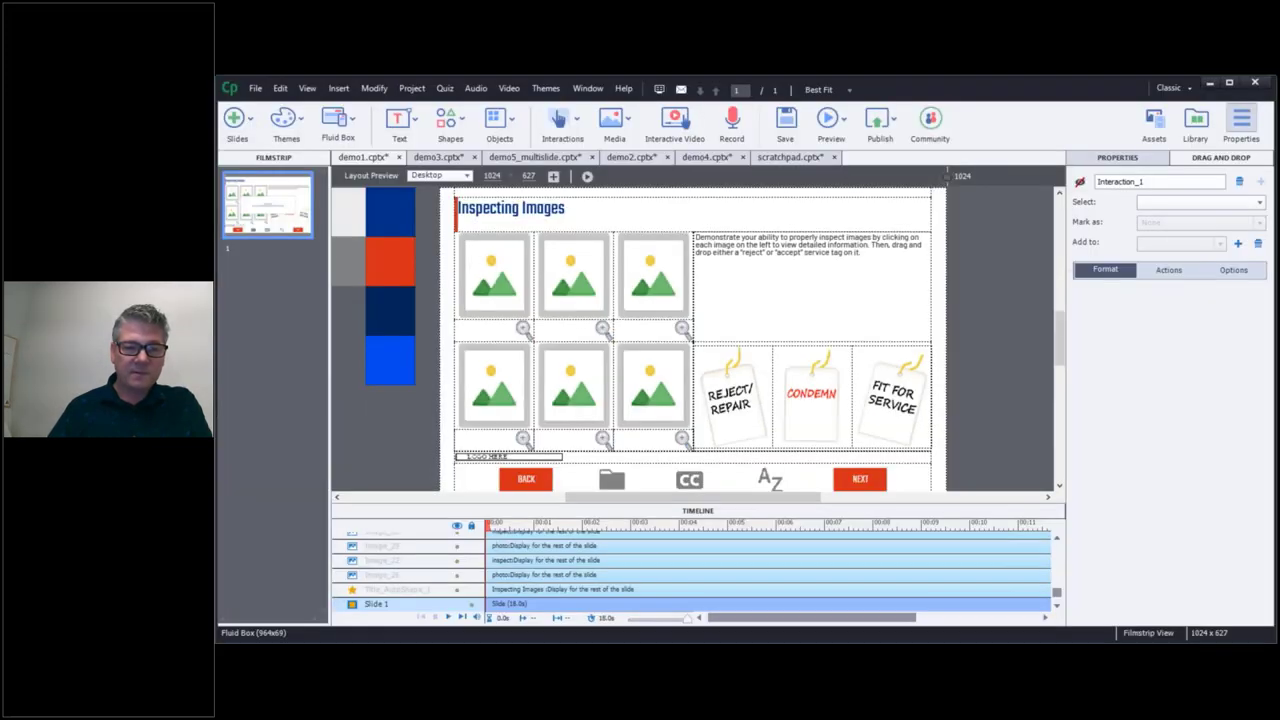
click(794, 160)
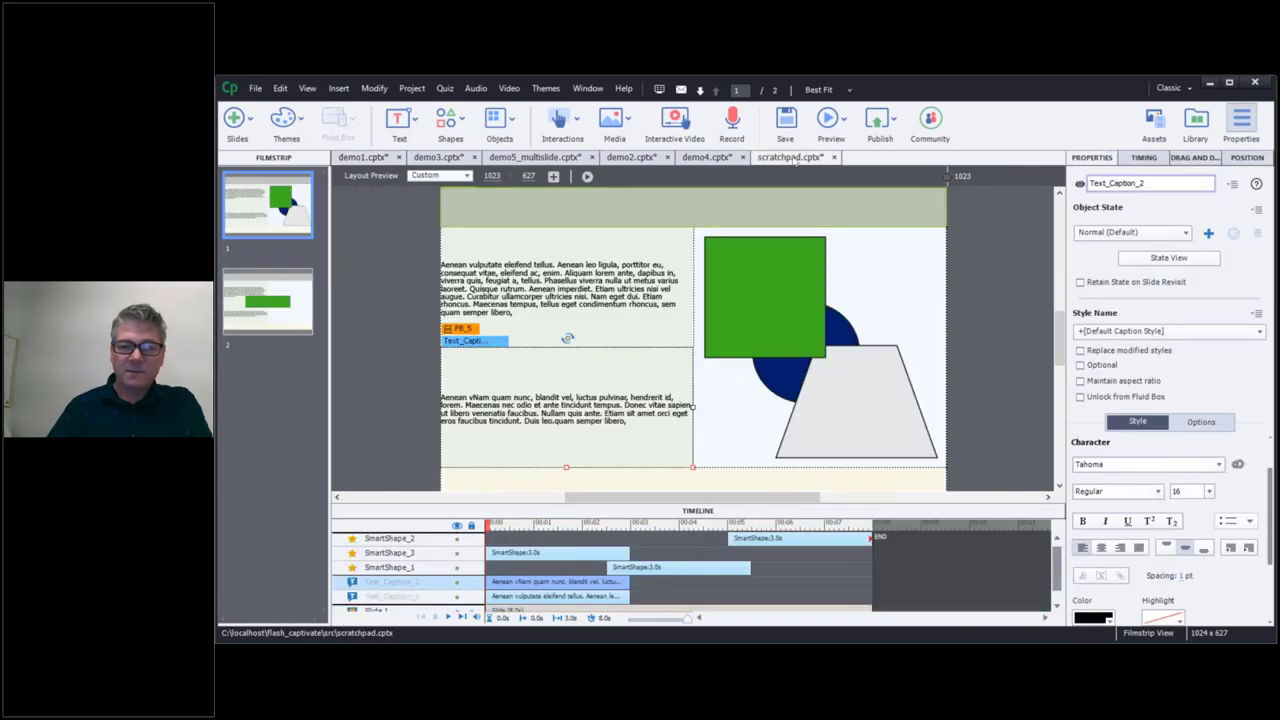
click(1009, 286)
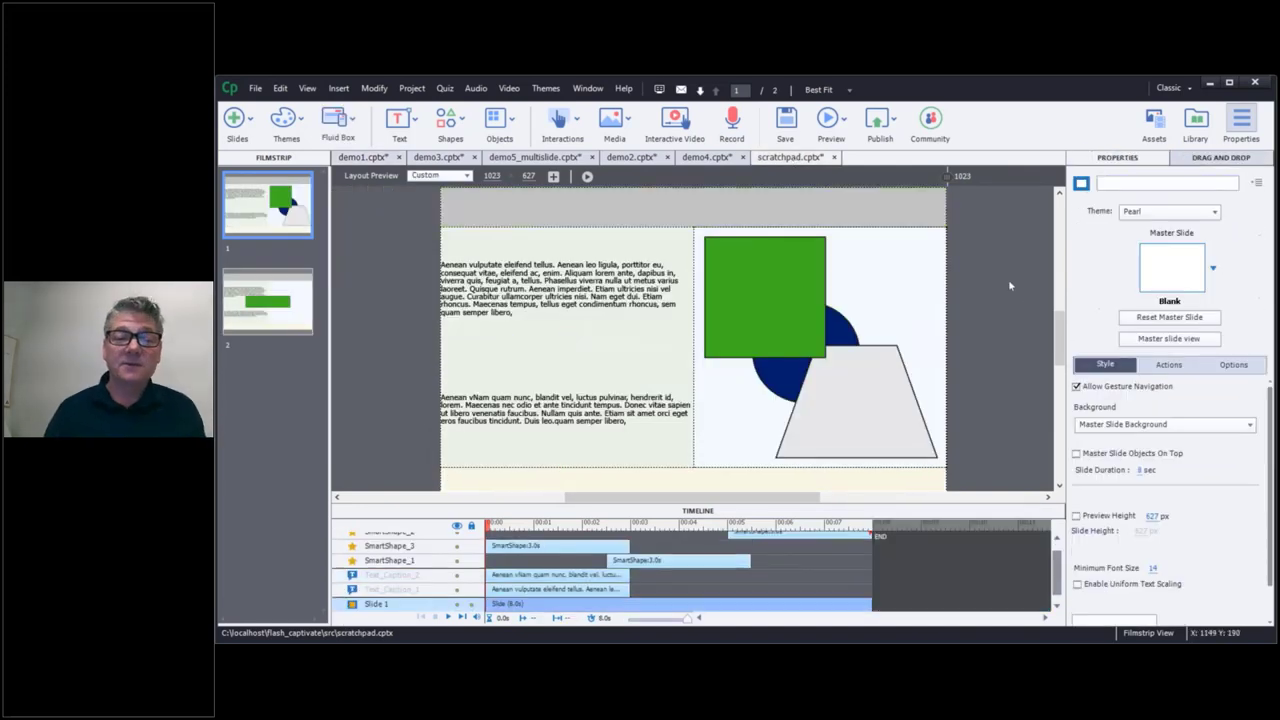
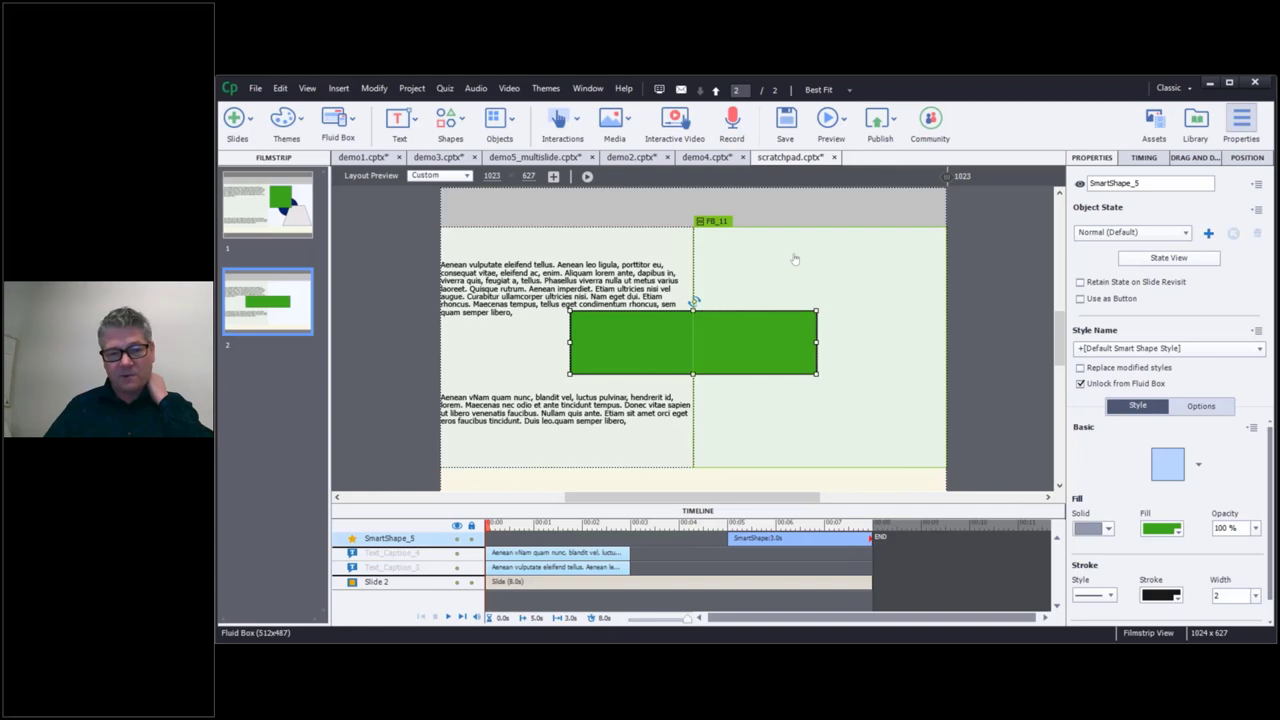
Try to move the green rectangle on slide 2, and examine its advanced object position options
drag(700, 318, 746, 357)
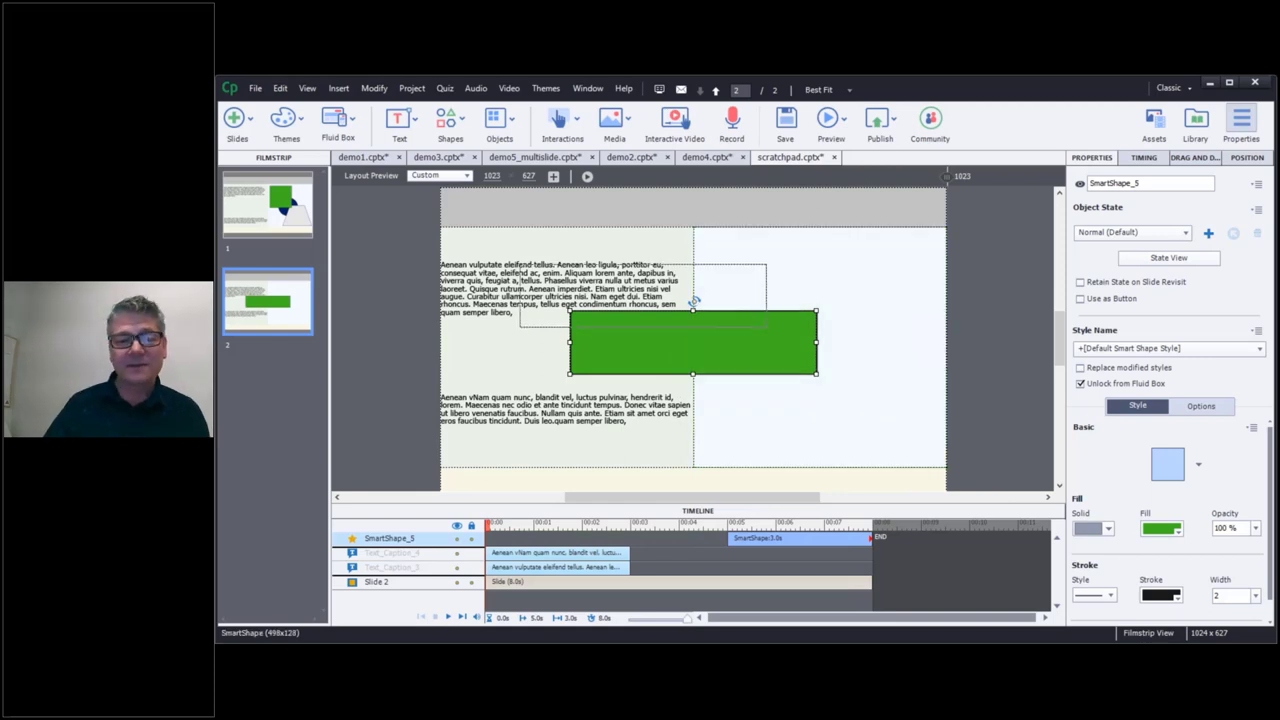
drag(723, 313, 755, 352)
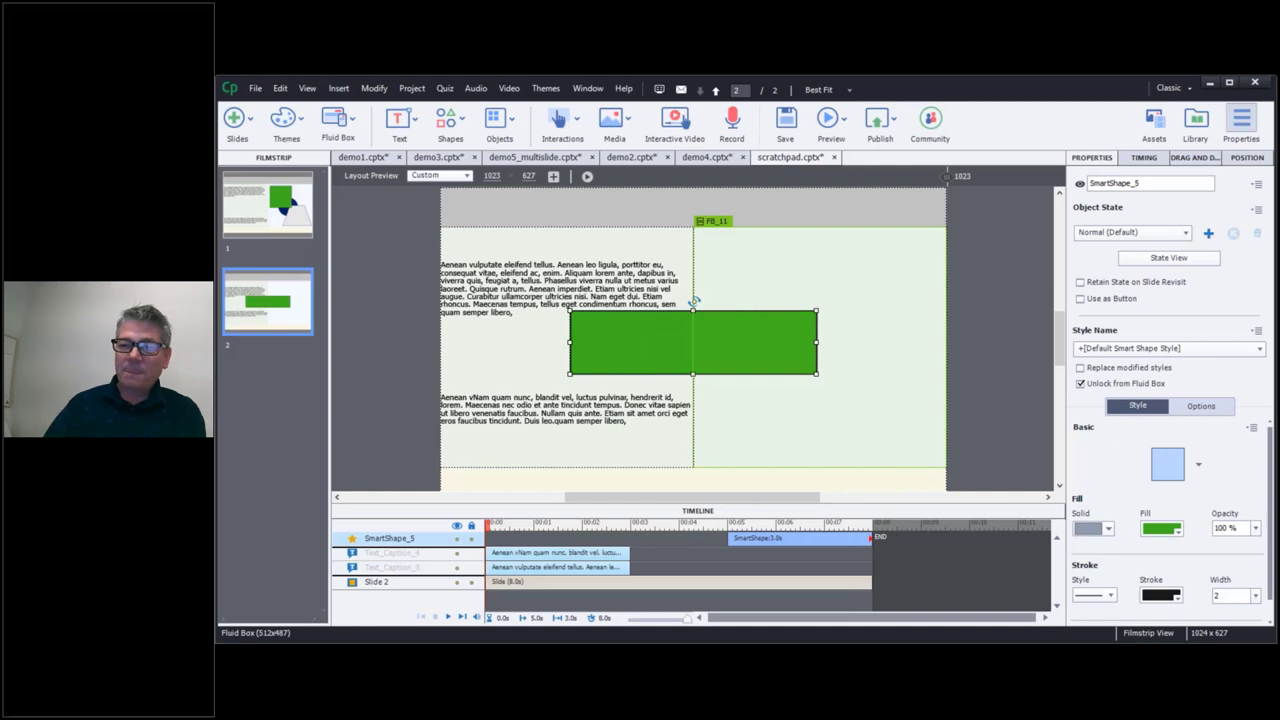
click(1246, 157)
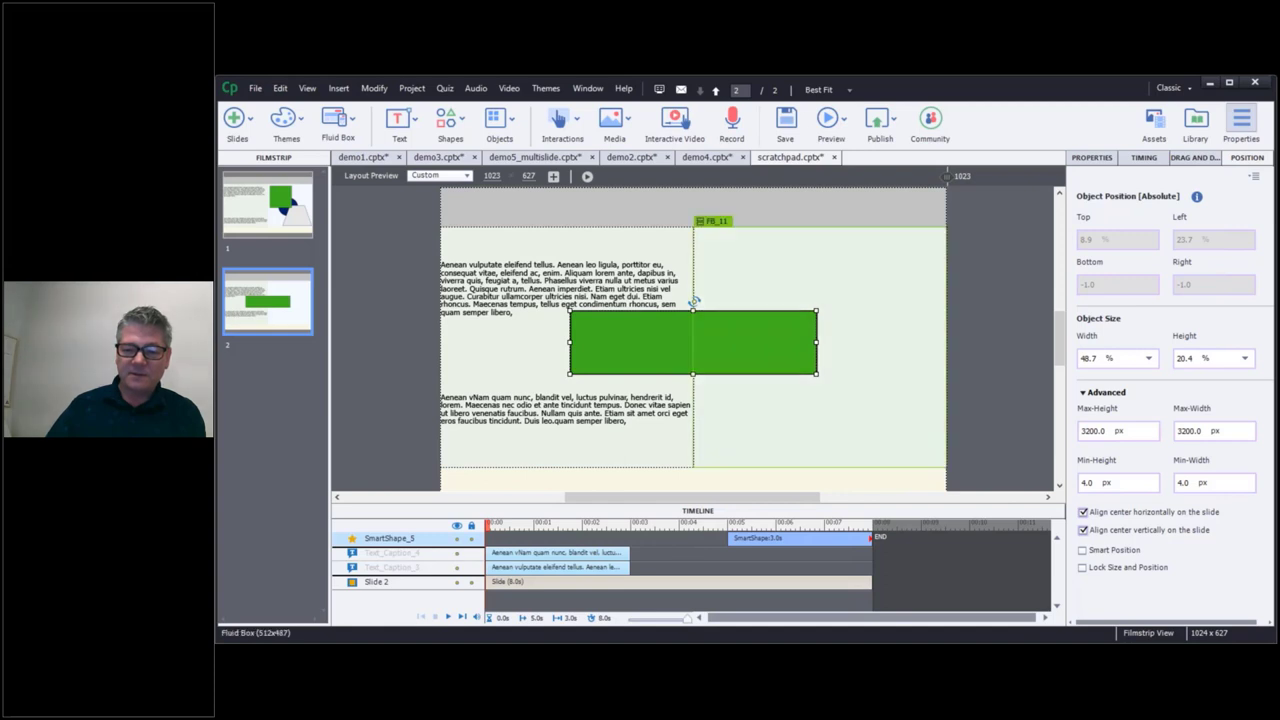
click(1084, 393)
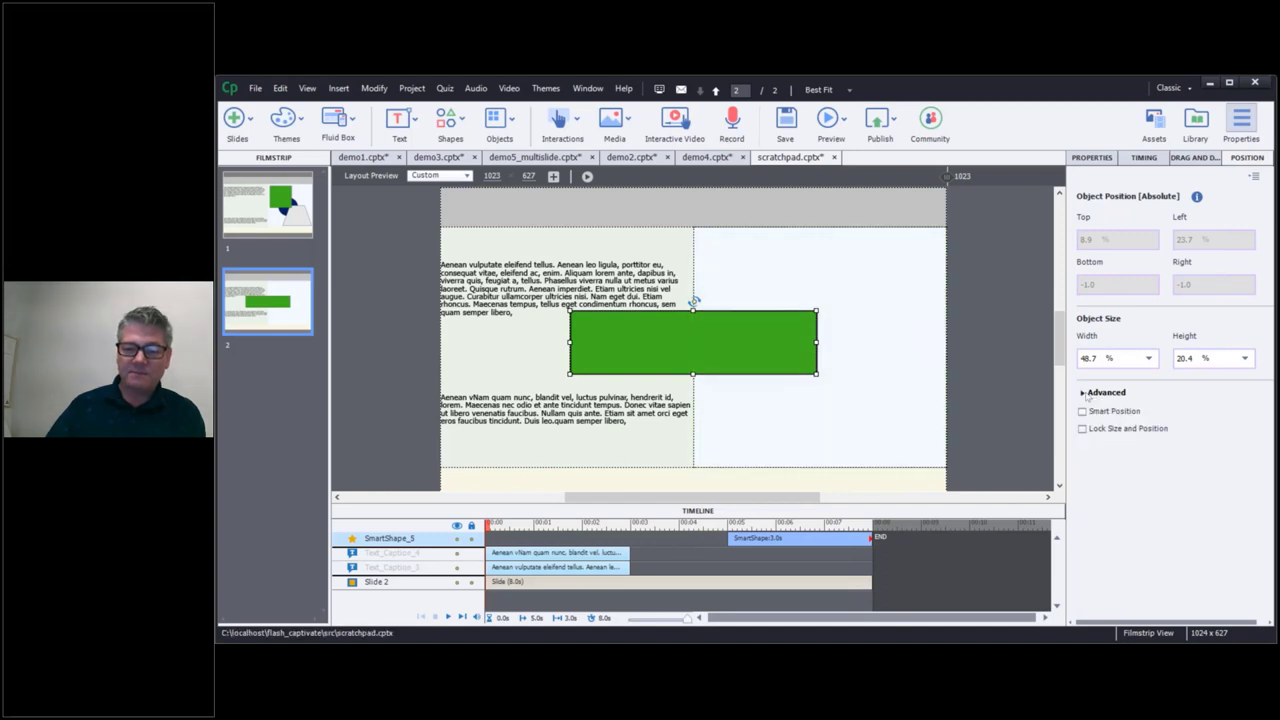
click(1085, 393)
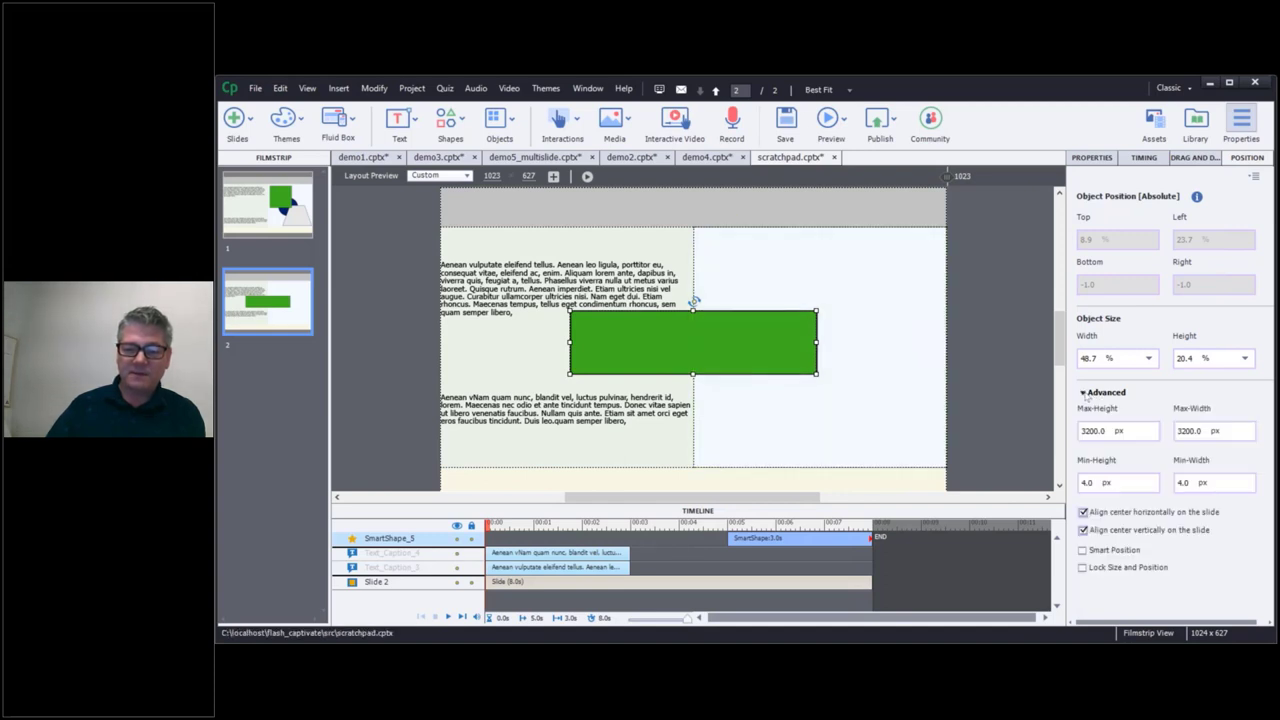
Turn off horizontal and vertical centering for the green rectangle and move it to the slide's upper edge, about -2% top and 32.2% left
click(1083, 512)
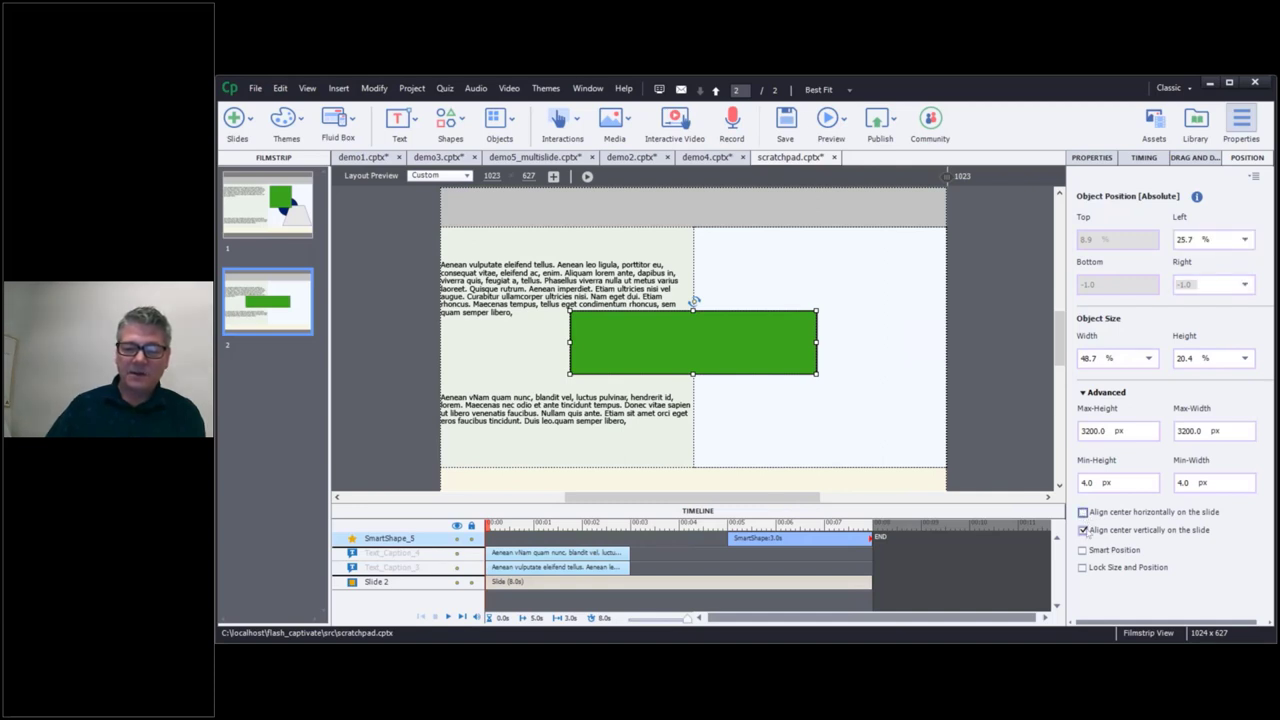
click(1083, 530)
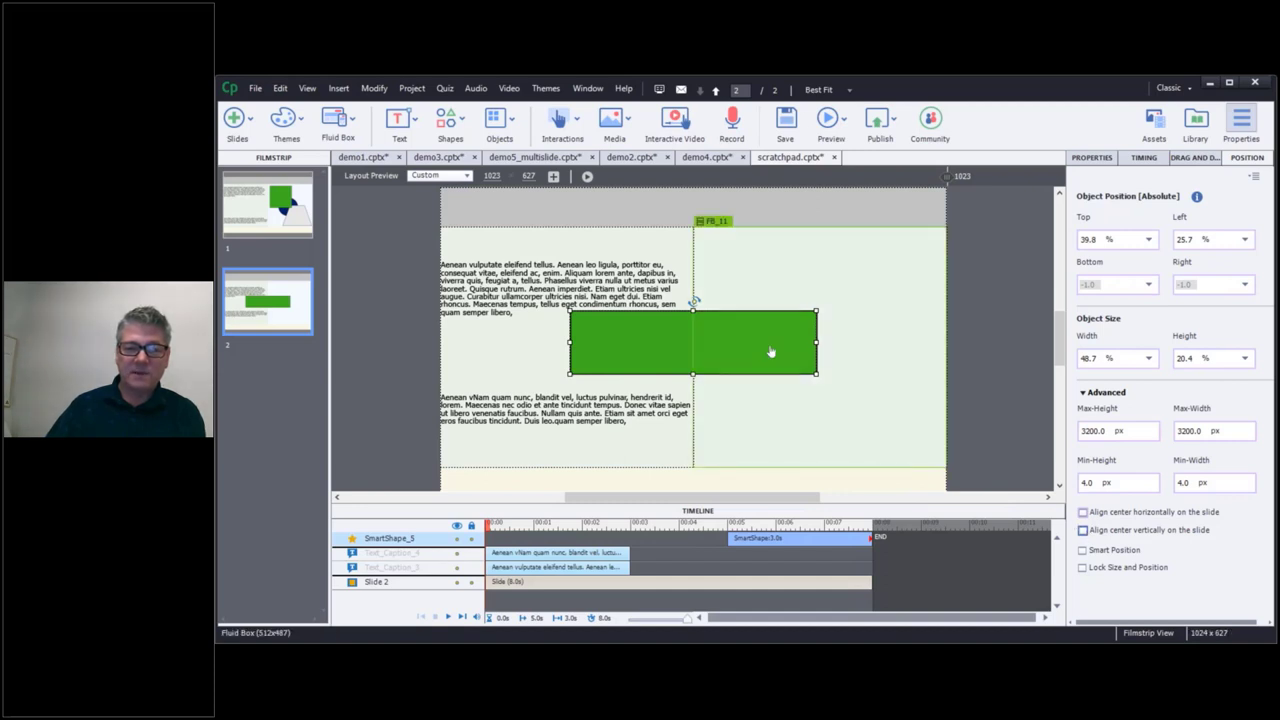
drag(770, 352, 747, 214)
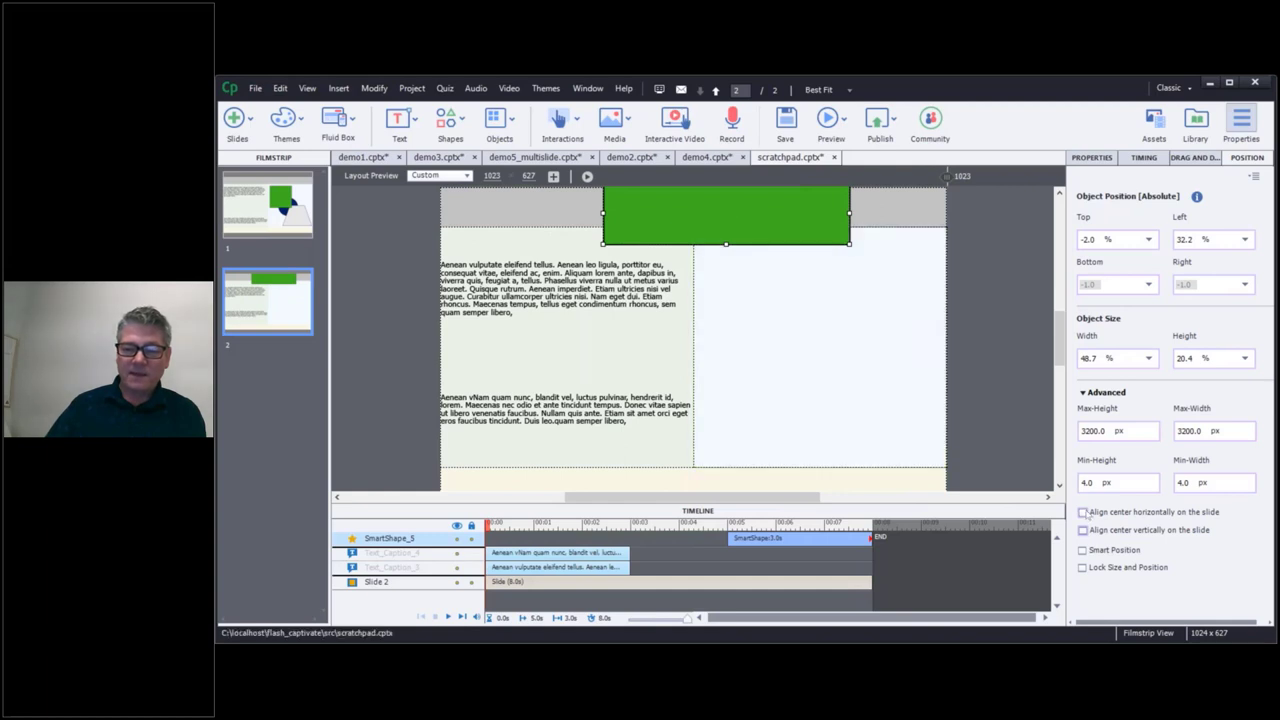
Align the green rectangle to the slide's center horizontally, test moving it vertically, and align it to the center vertically as well
click(1082, 512)
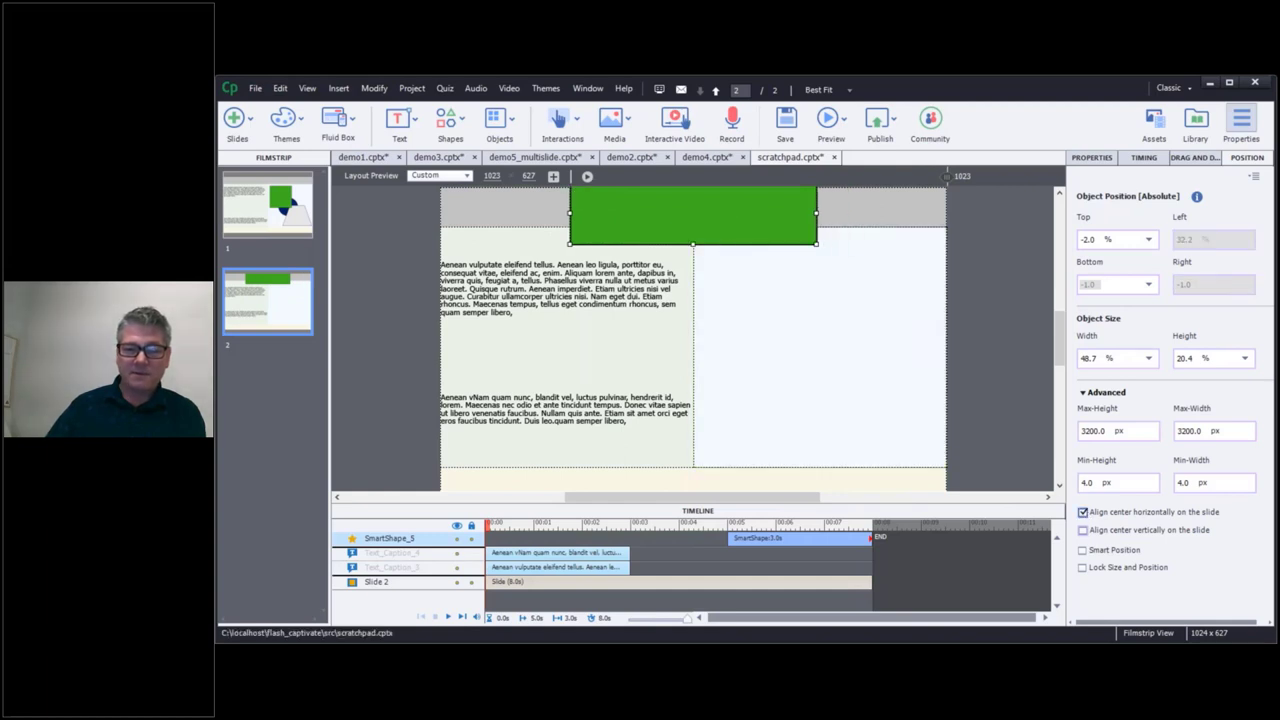
drag(700, 215, 691, 420)
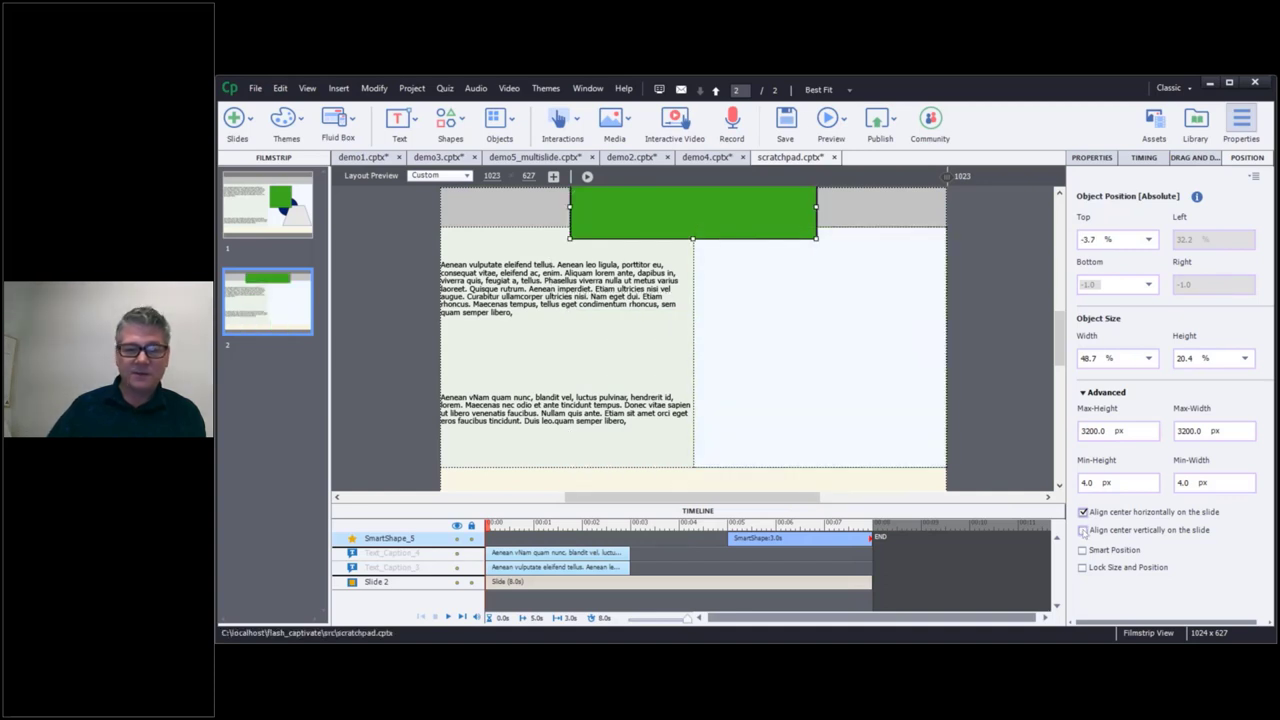
click(1083, 531)
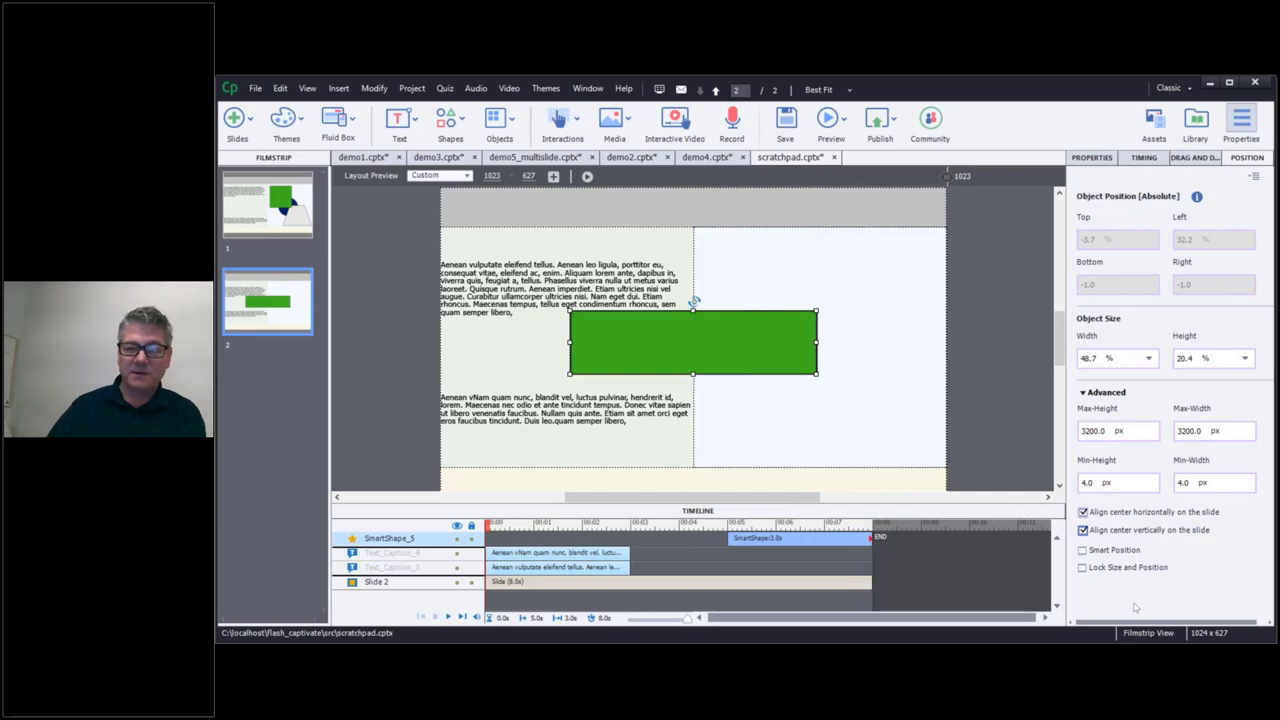
Preview slide 2 at a narrow layout width to check the centered rectangle, and return to the 1024 px Desktop layout
drag(947, 175, 901, 175)
drag(674, 204, 467, 208)
click(942, 185)
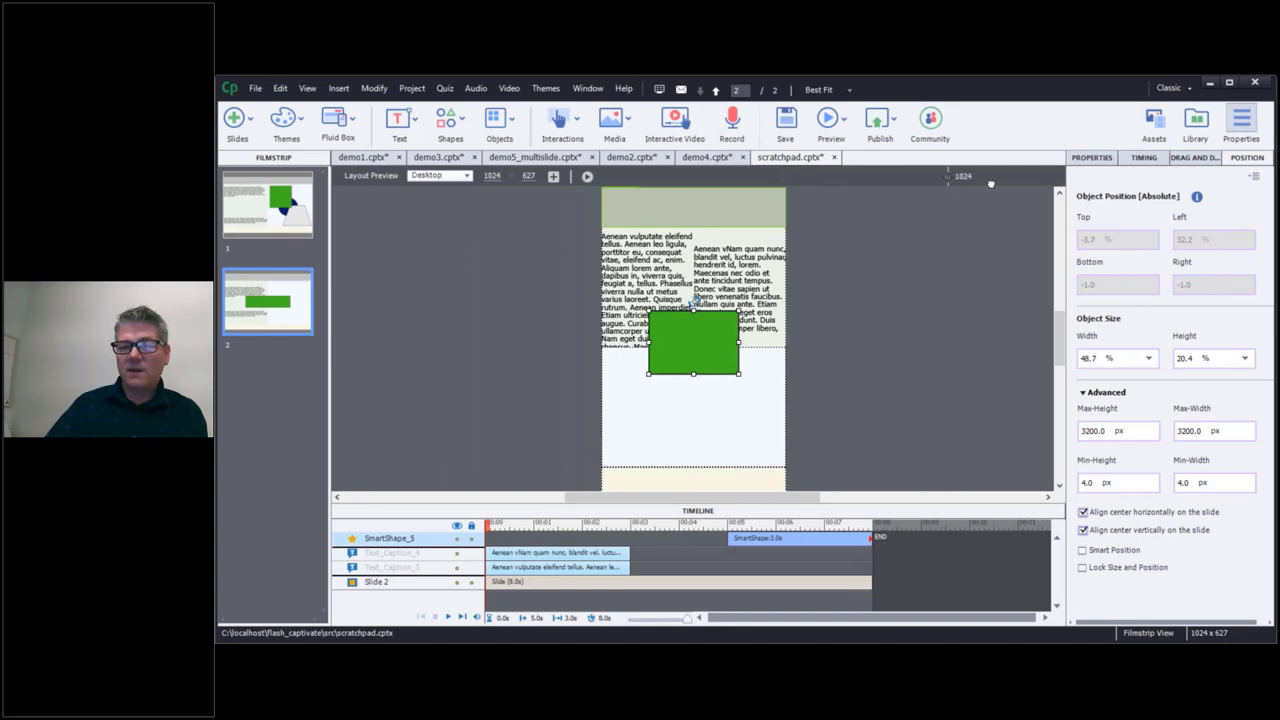
drag(1022, 182, 1067, 178)
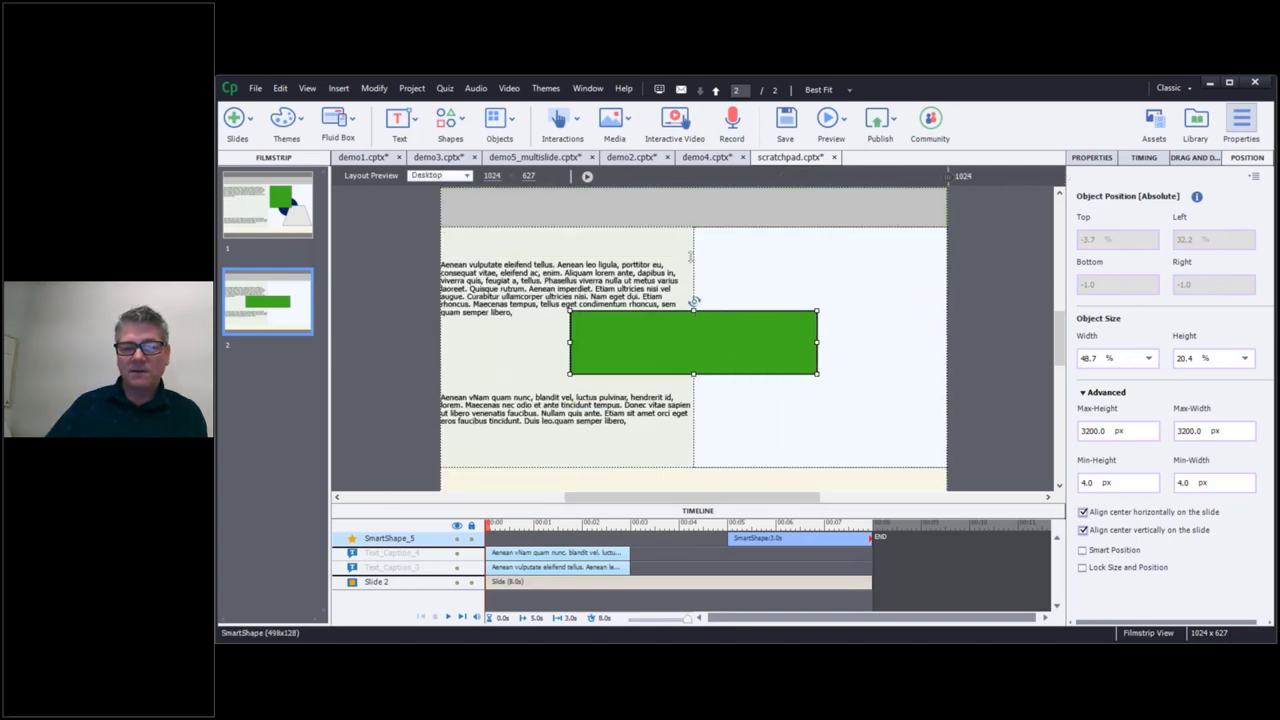
Enlarge the centered green rectangle to about 91.4% width and 75.9% height so it covers most of the slide
drag(694, 300, 694, 235)
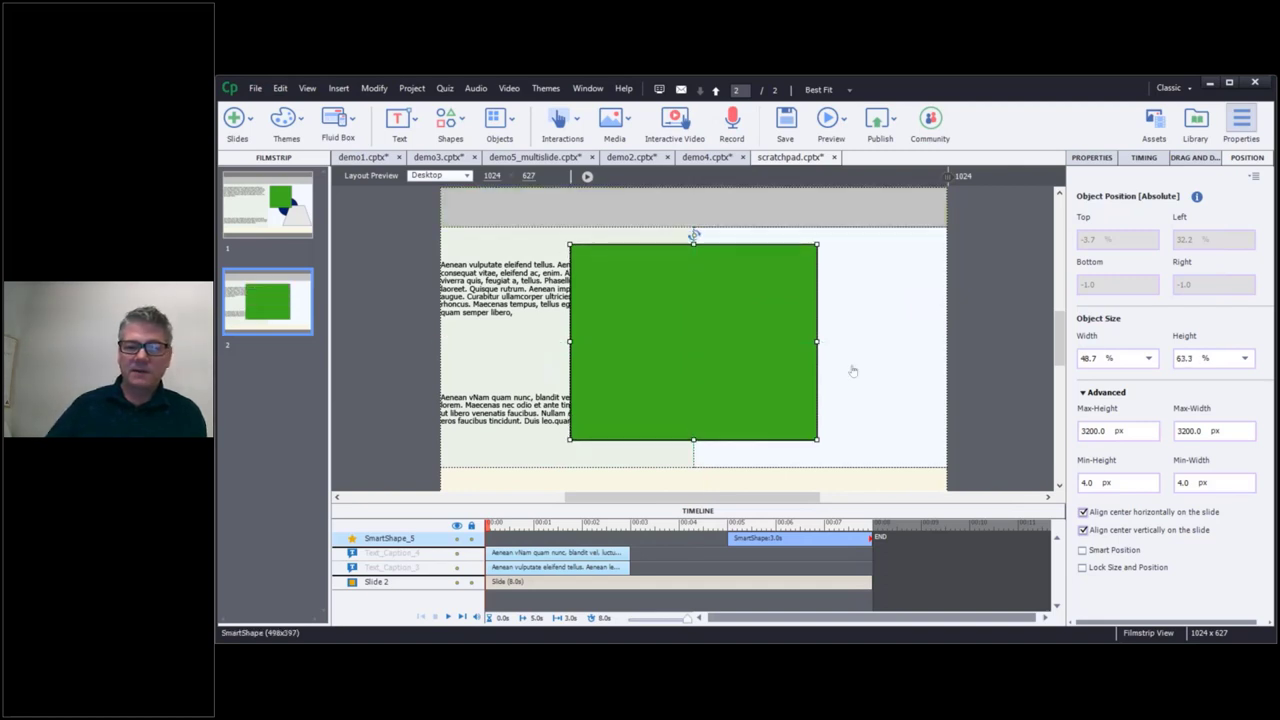
drag(817, 341, 1000, 321)
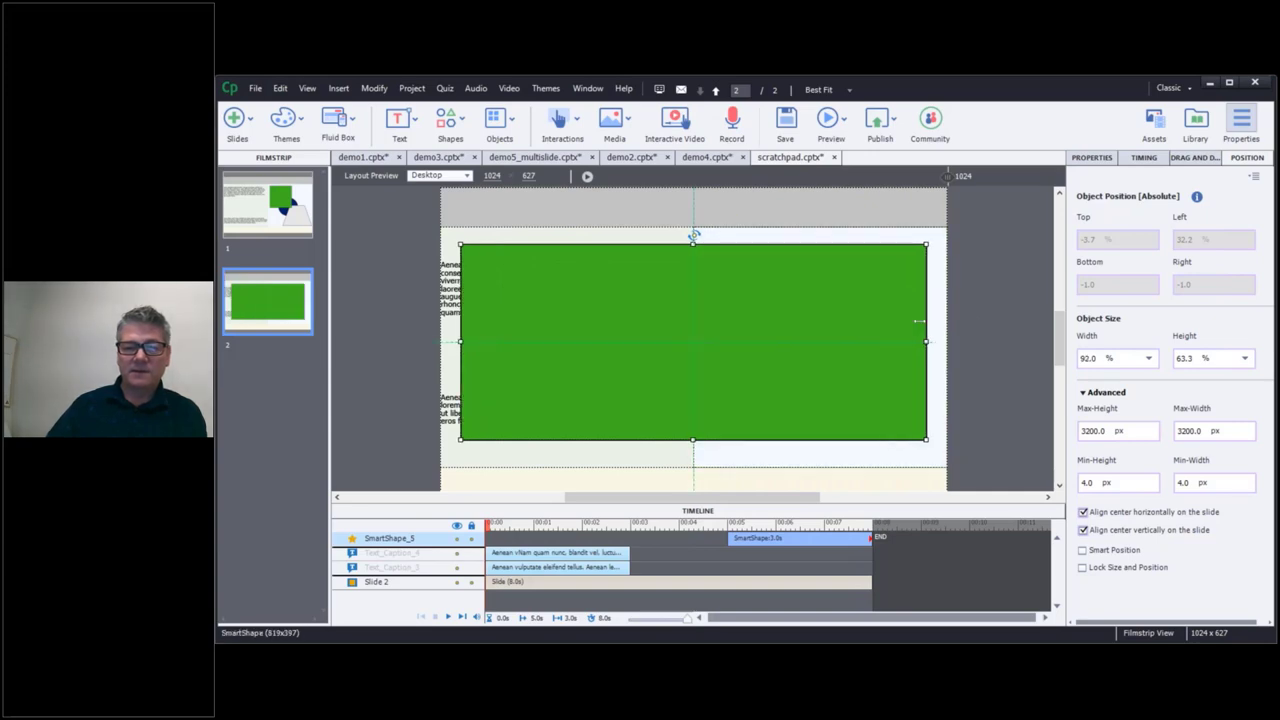
drag(693, 244, 693, 225)
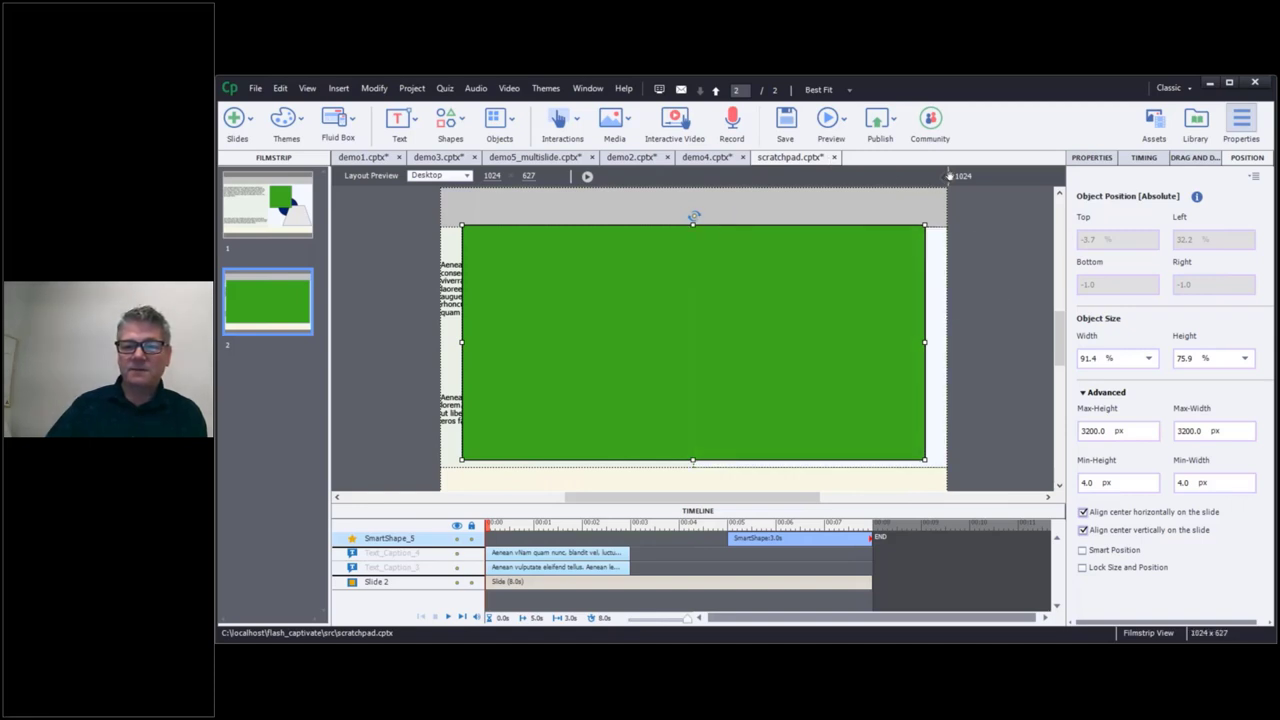
Preview the enlarged rectangle at a 386 px layout width, return to the Desktop width, and show the shape's general properties
drag(949, 176, 825, 172)
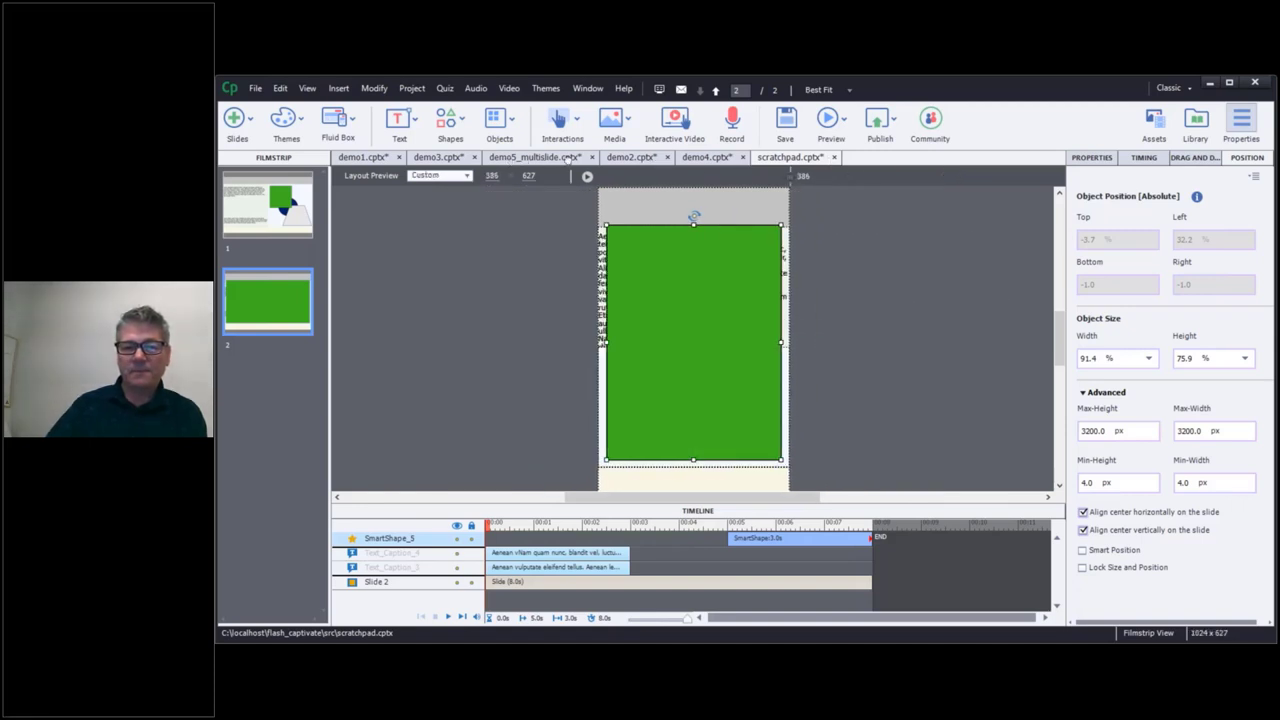
click(943, 174)
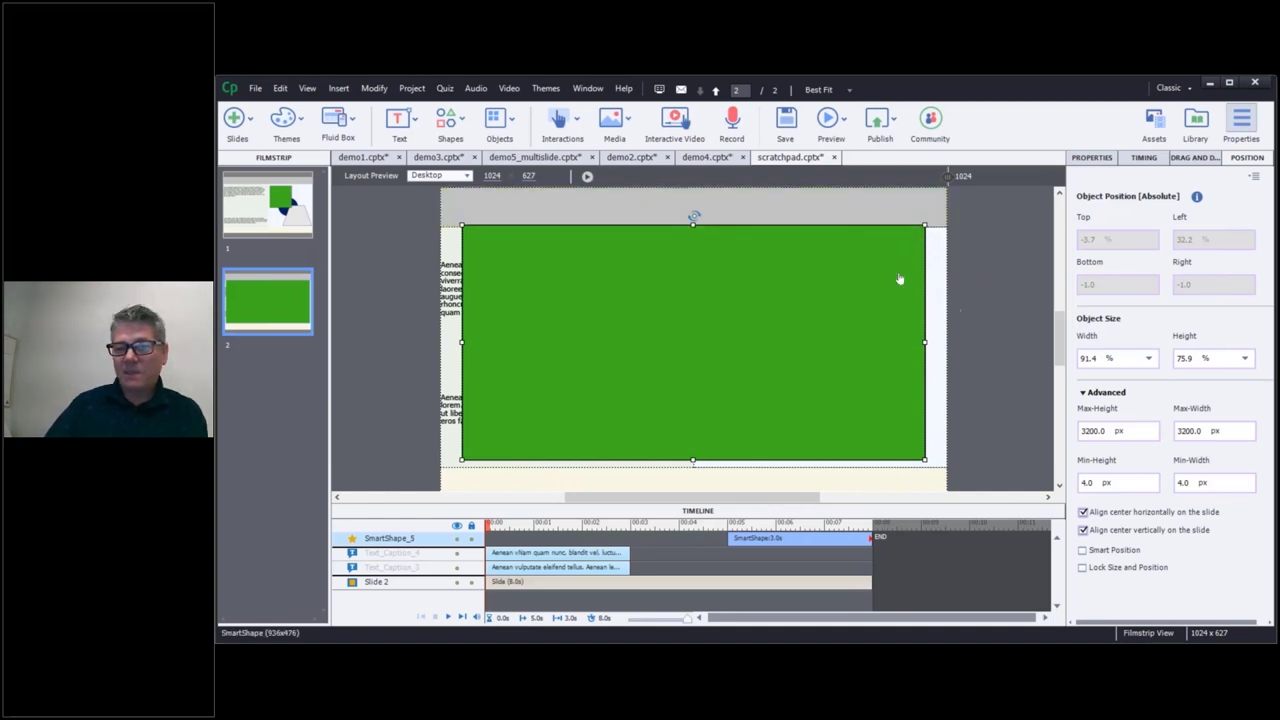
click(1096, 158)
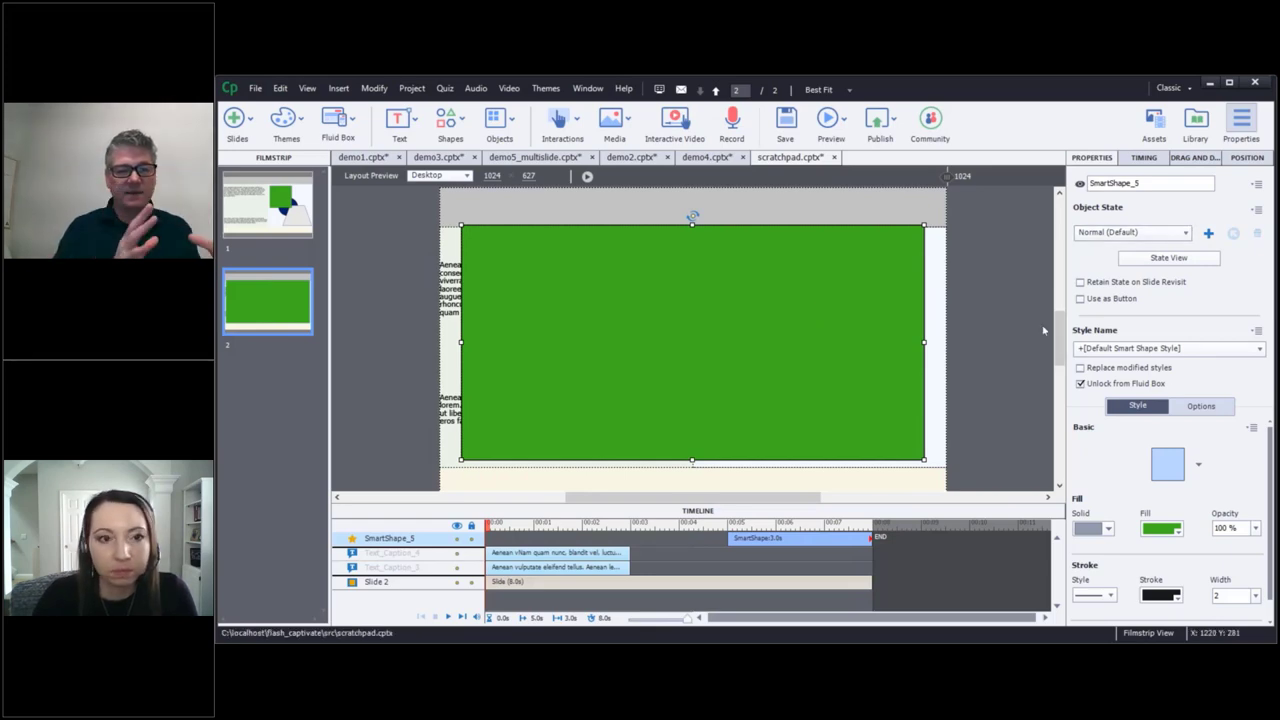
Lock the green rectangle back into its fluid box and bring up the demo4.cptx project
click(1081, 384)
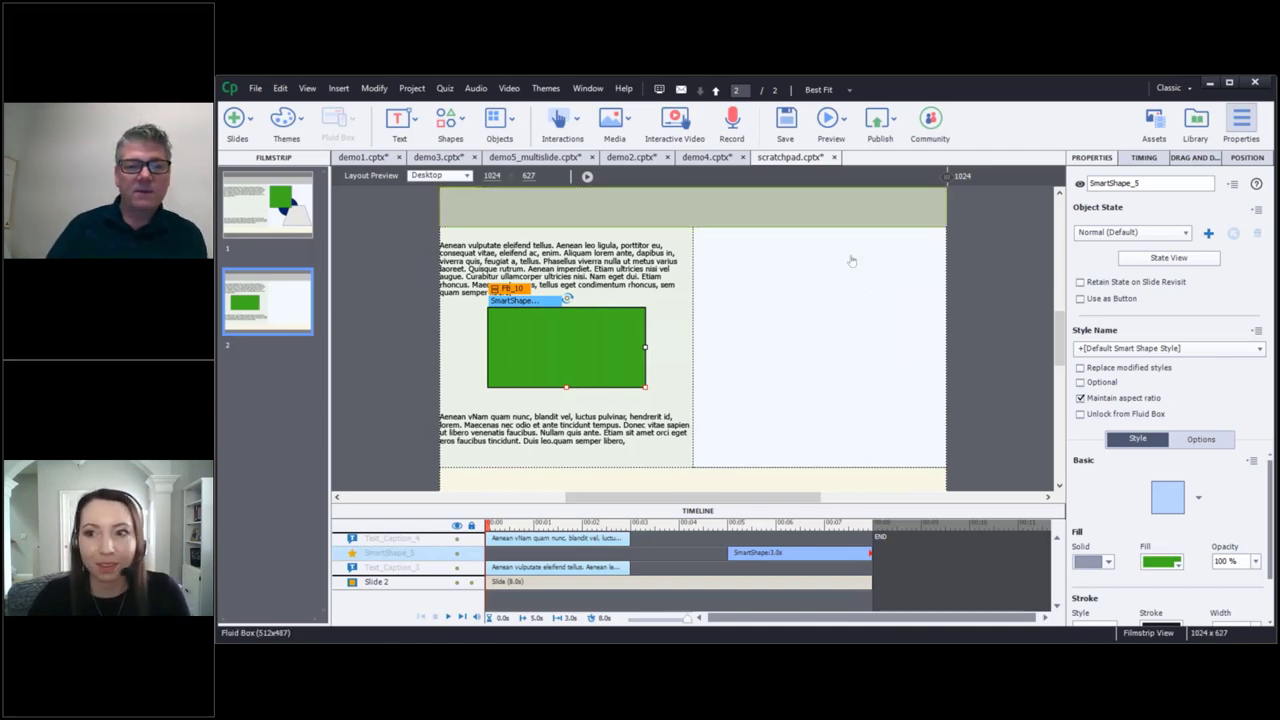
click(699, 157)
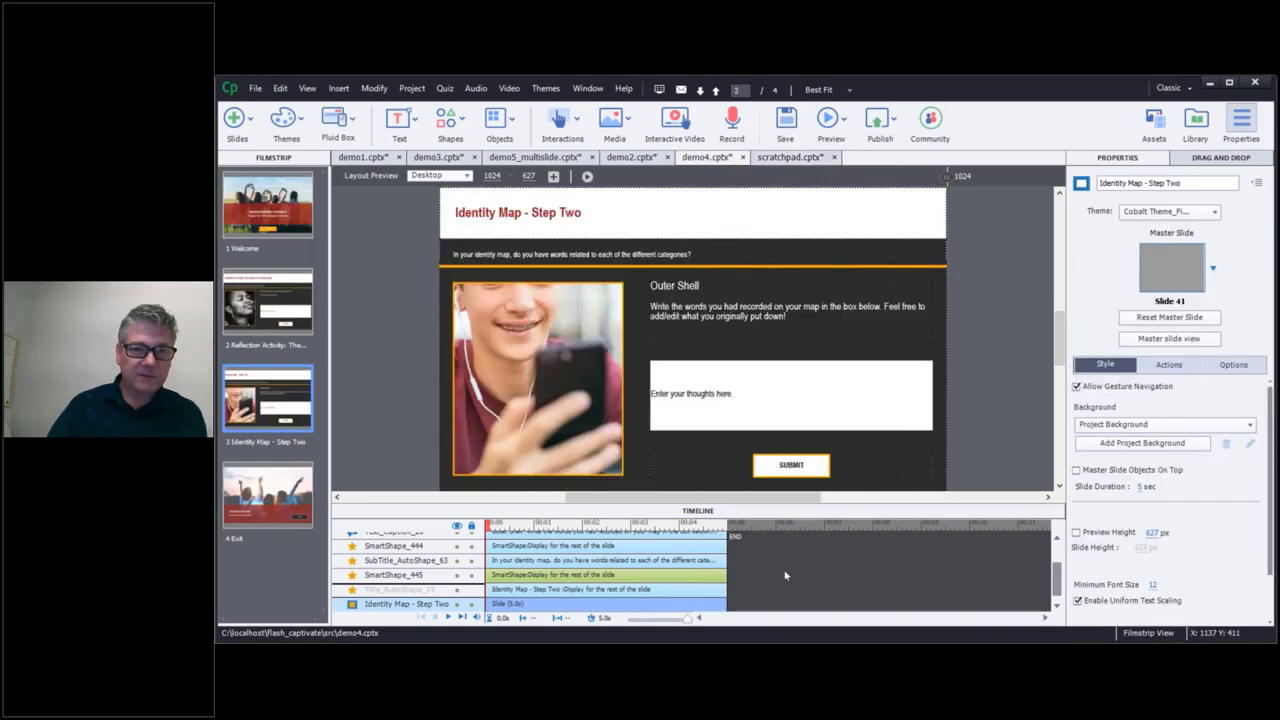
In the browser, start the published demo4_js lesson, submit "lsdafk;lja;dflkjdf" on the Reflection Activity slide, and return to that slide
key(alt+Tab)
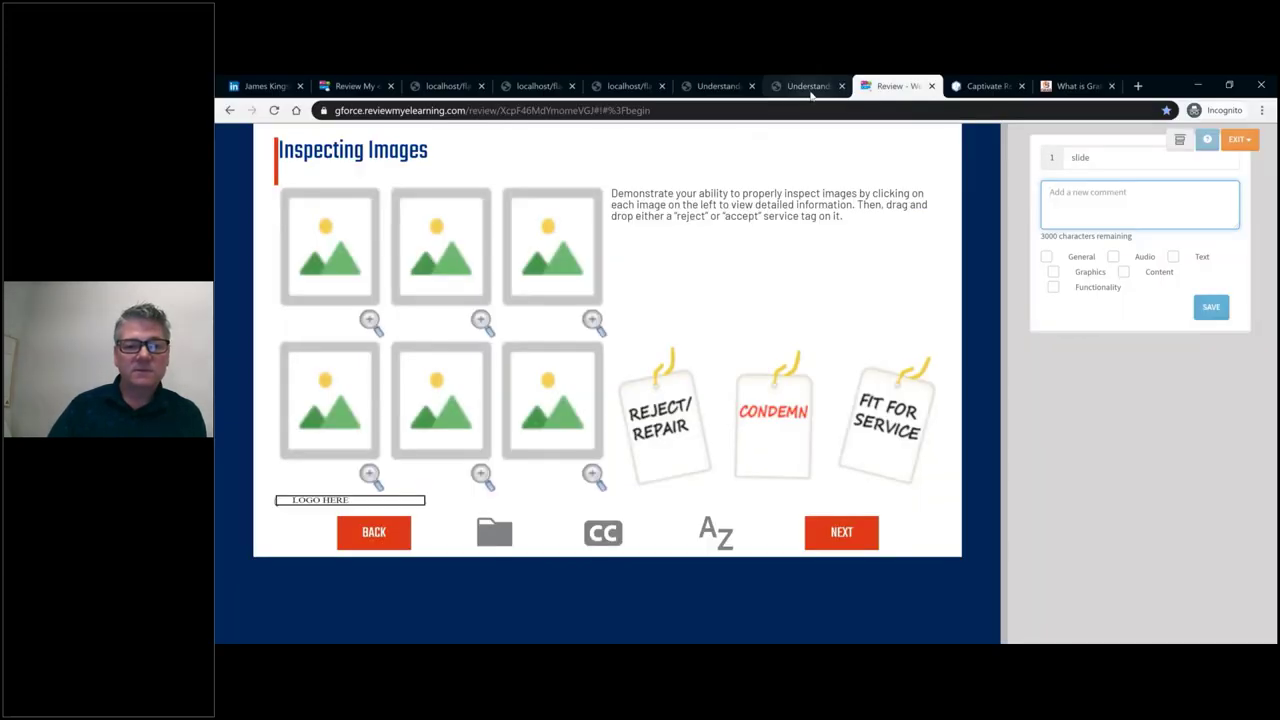
click(808, 88)
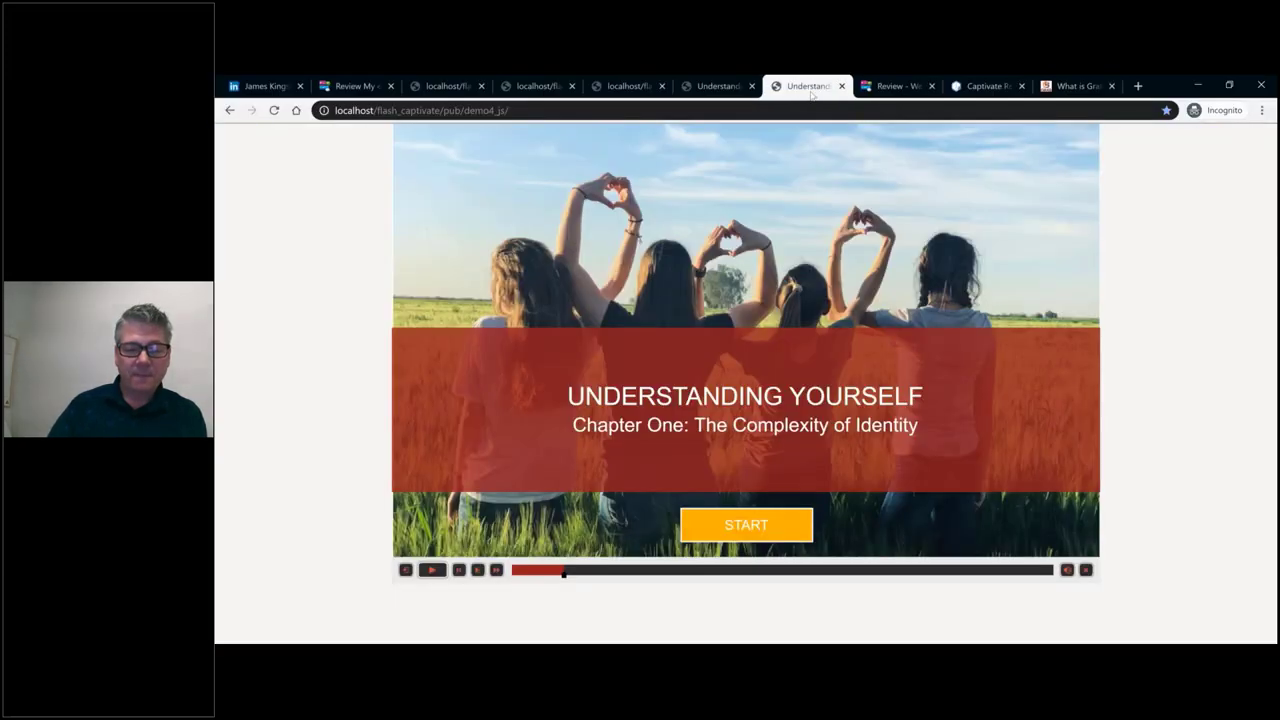
click(746, 526)
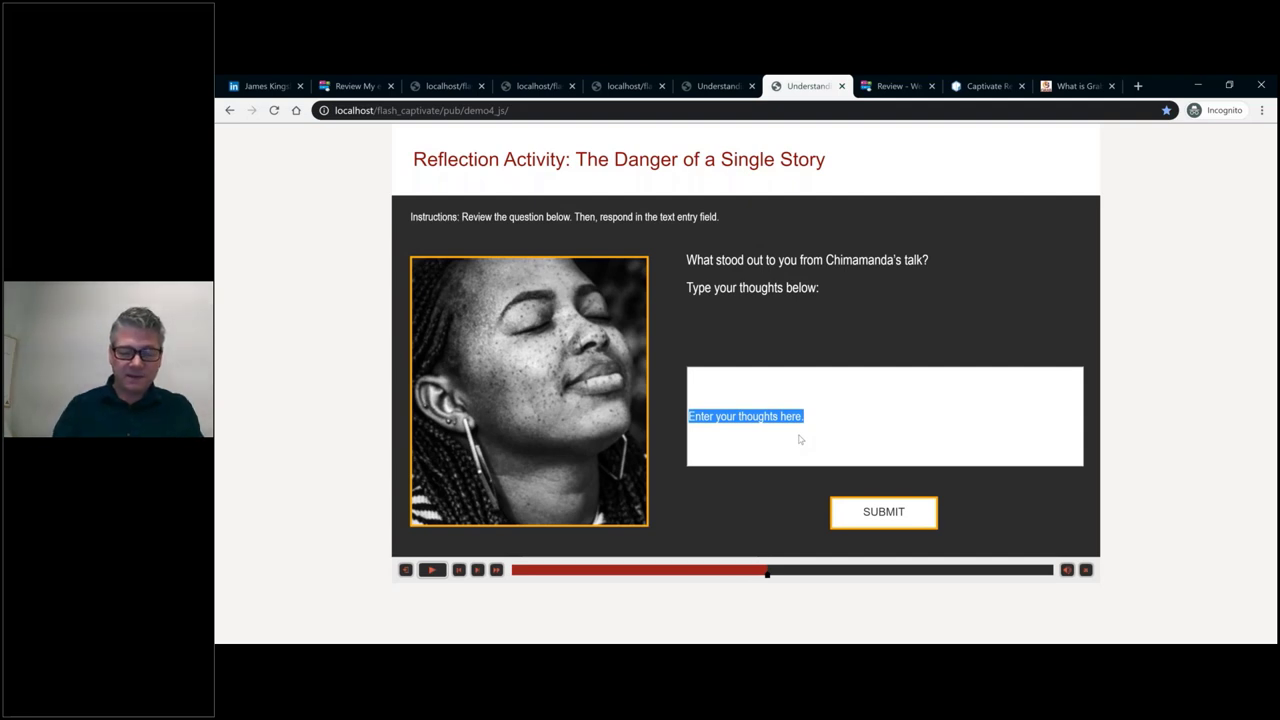
text(lsdafk;lja;dflkjdf)
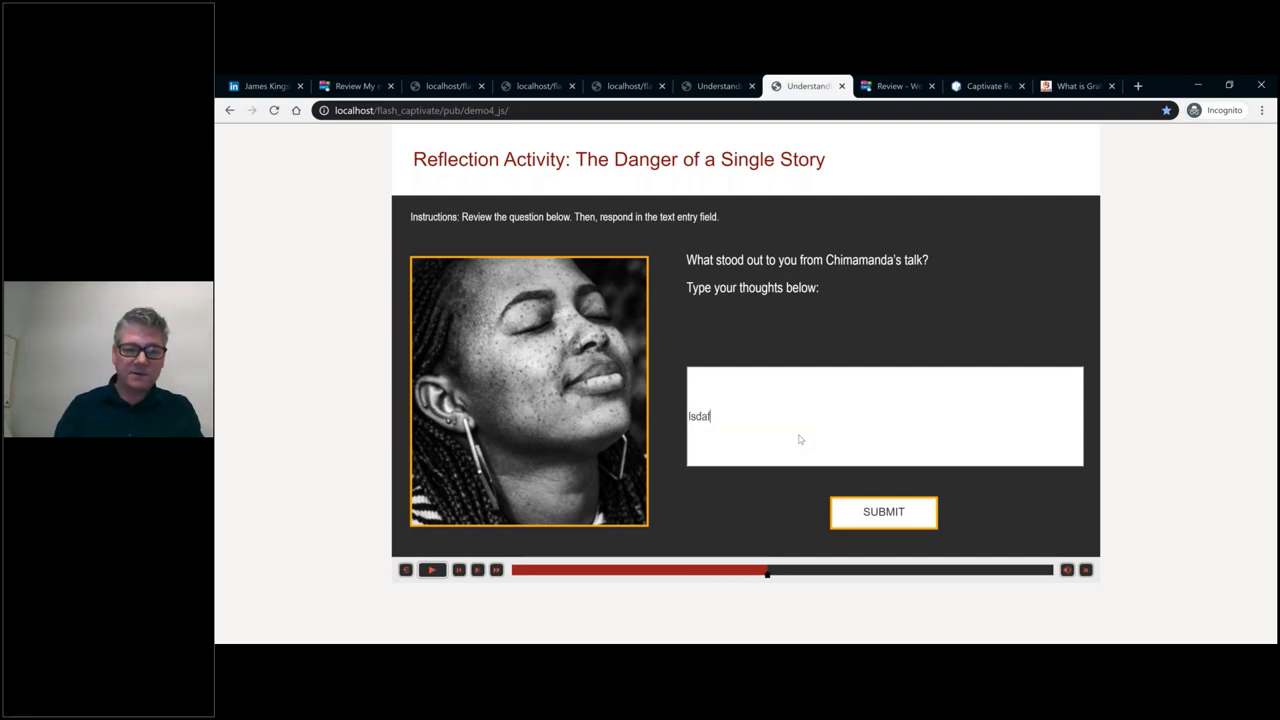
click(884, 514)
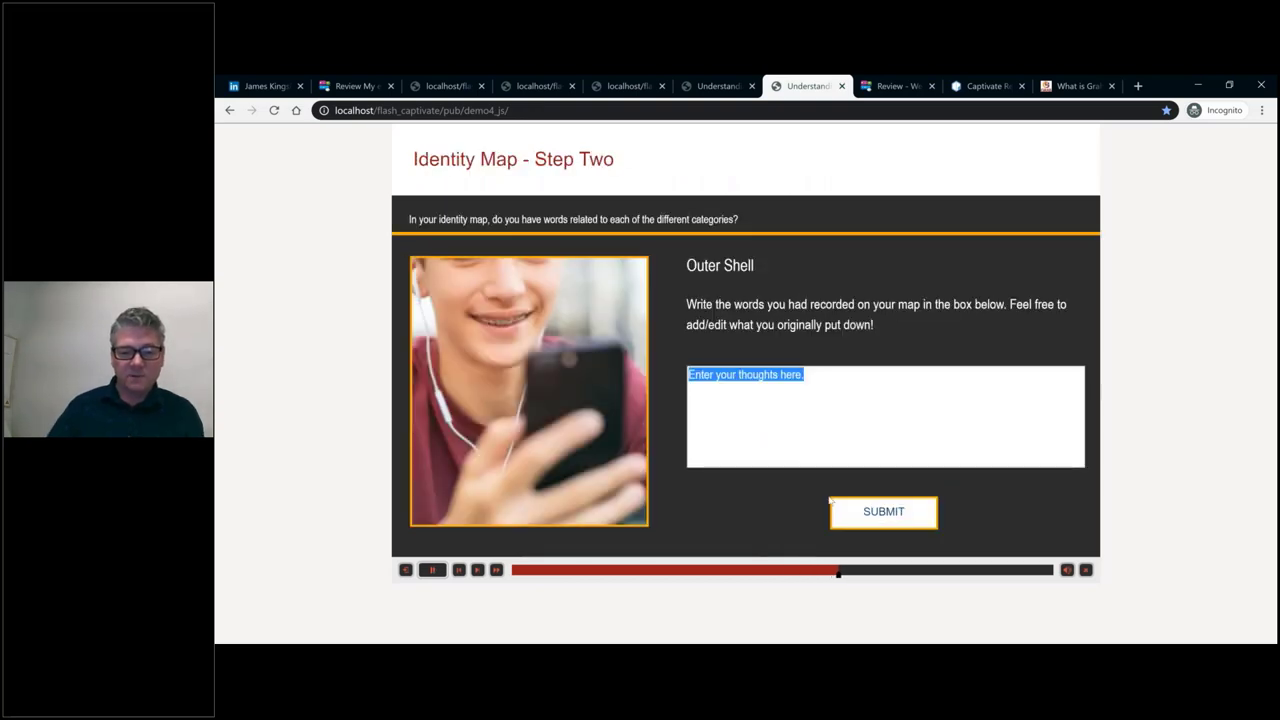
click(432, 570)
click(457, 570)
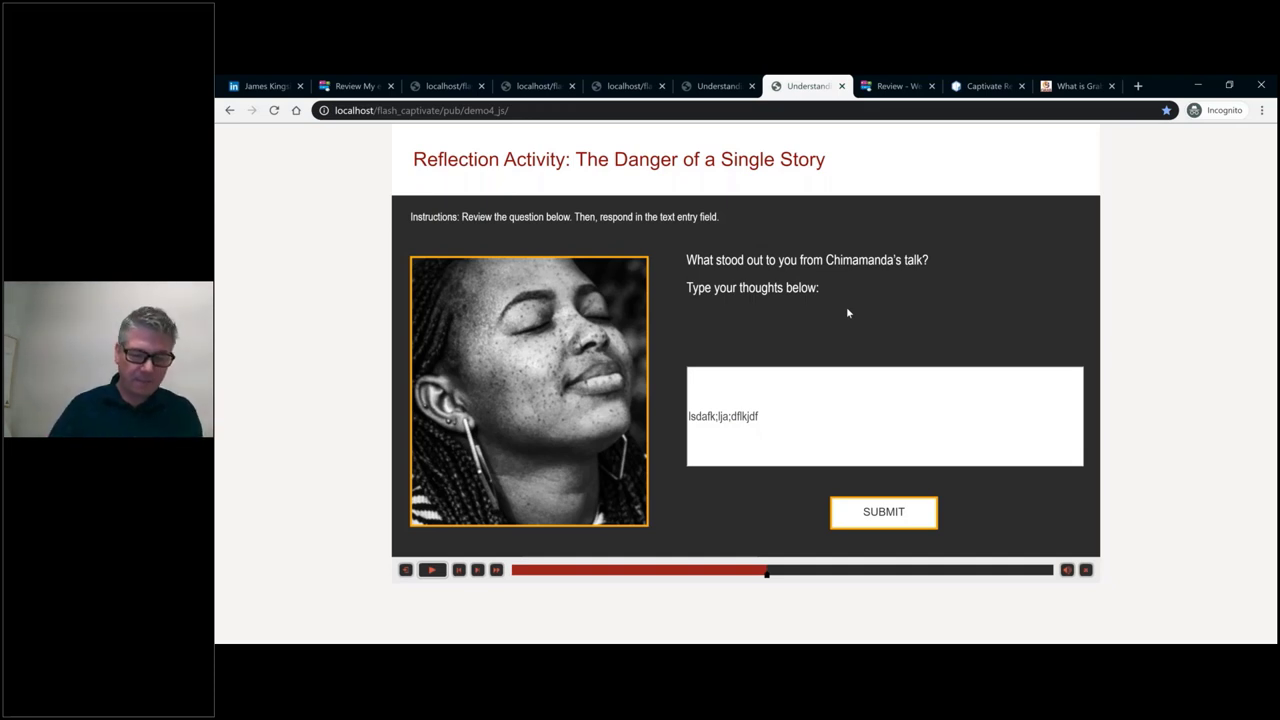
Inspect the element over the reflection answer box with the browser's developer tools and examine the surrounding markup
key(F12)
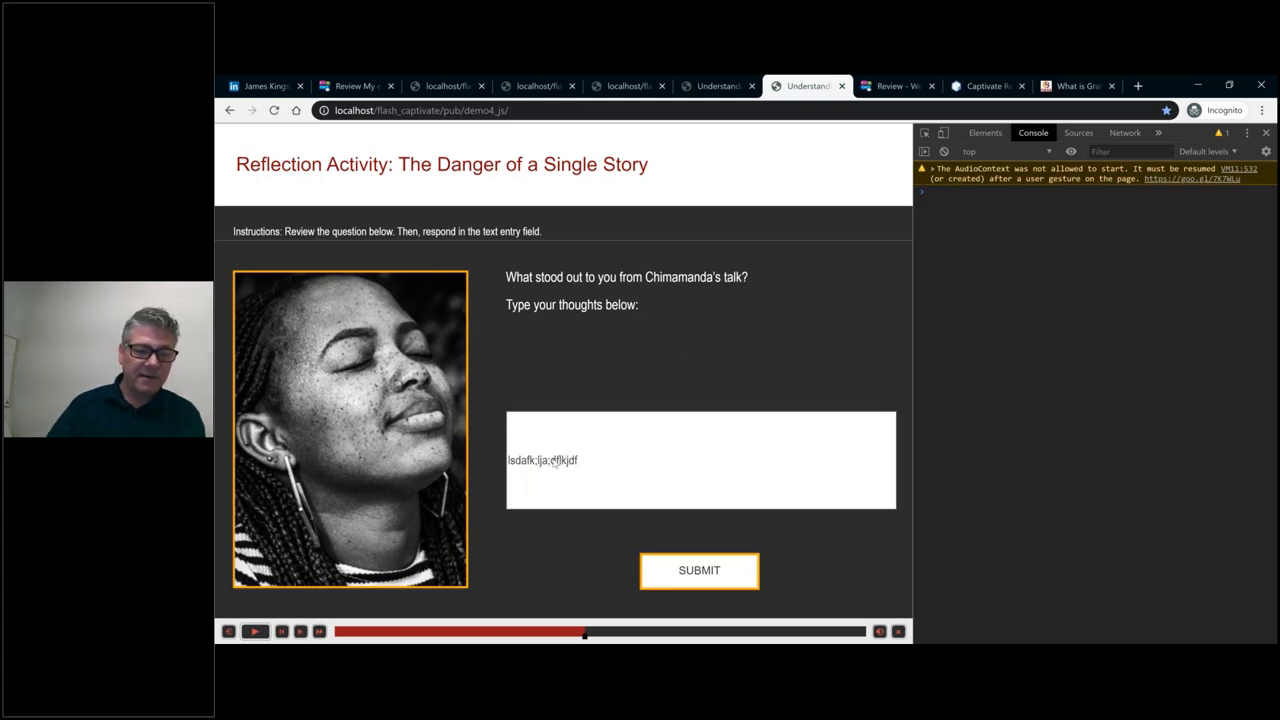
right_click(553, 461)
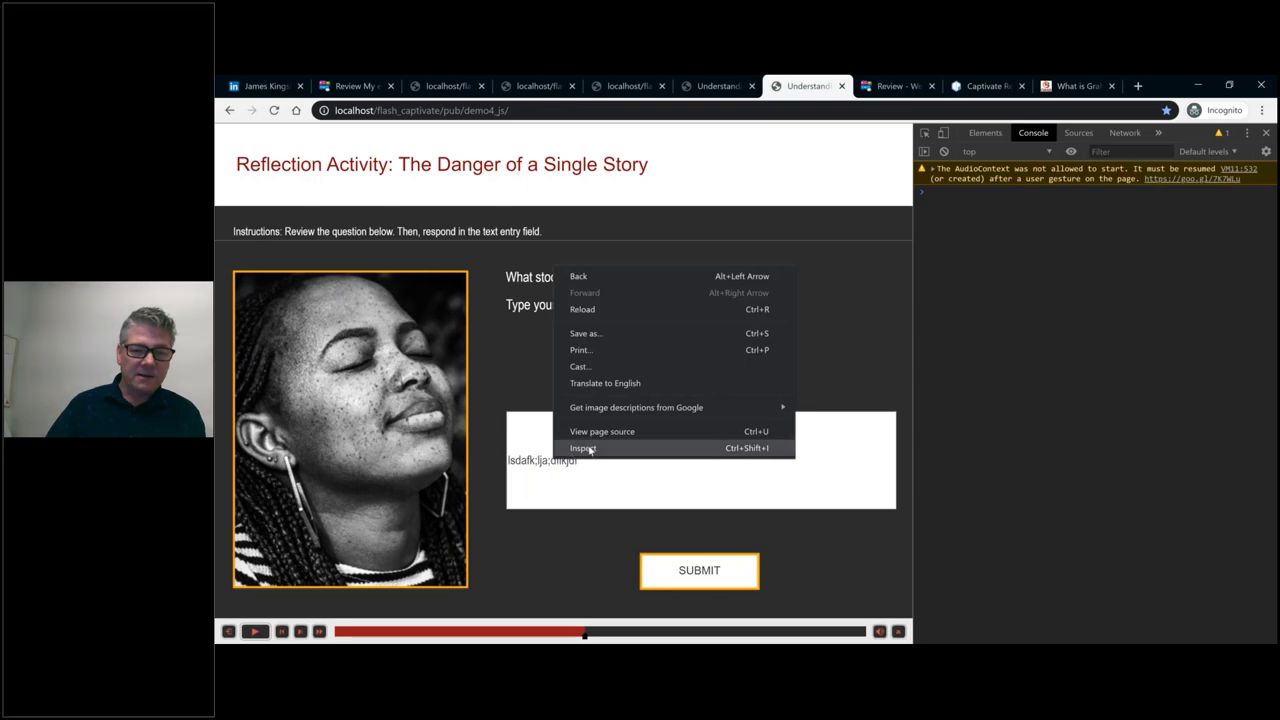
click(582, 448)
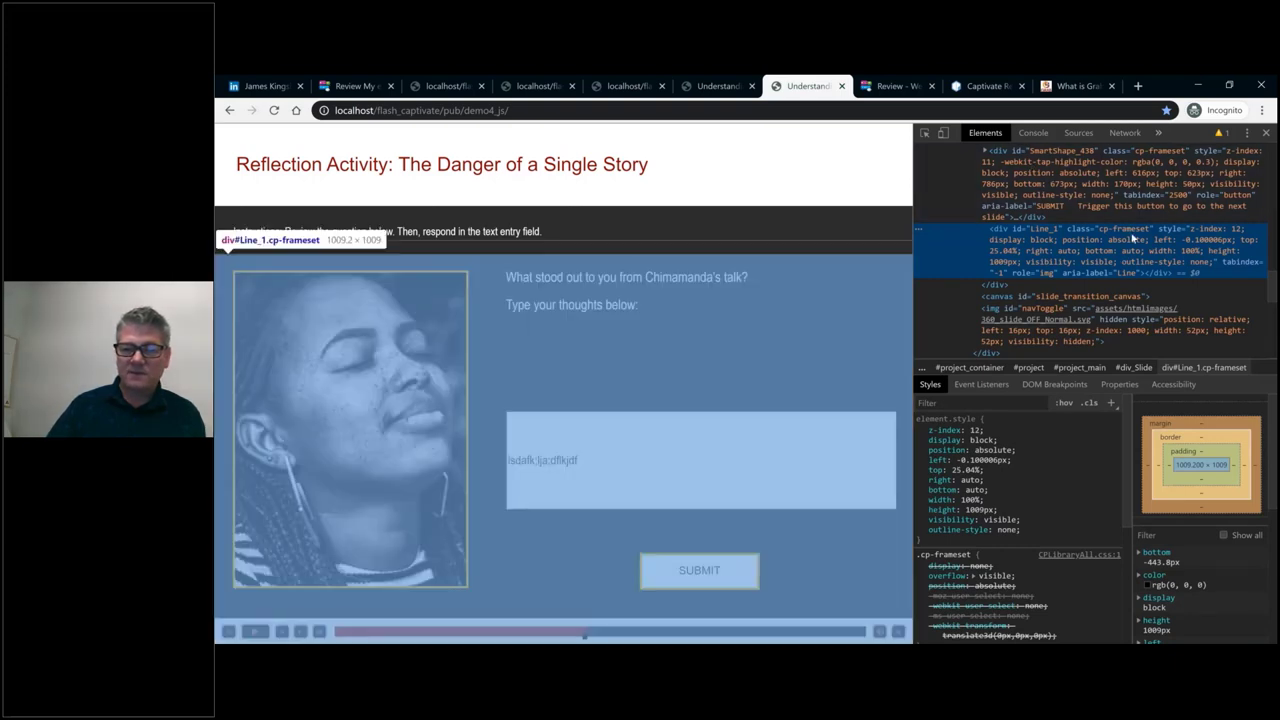
scroll(1082, 282, down, 2)
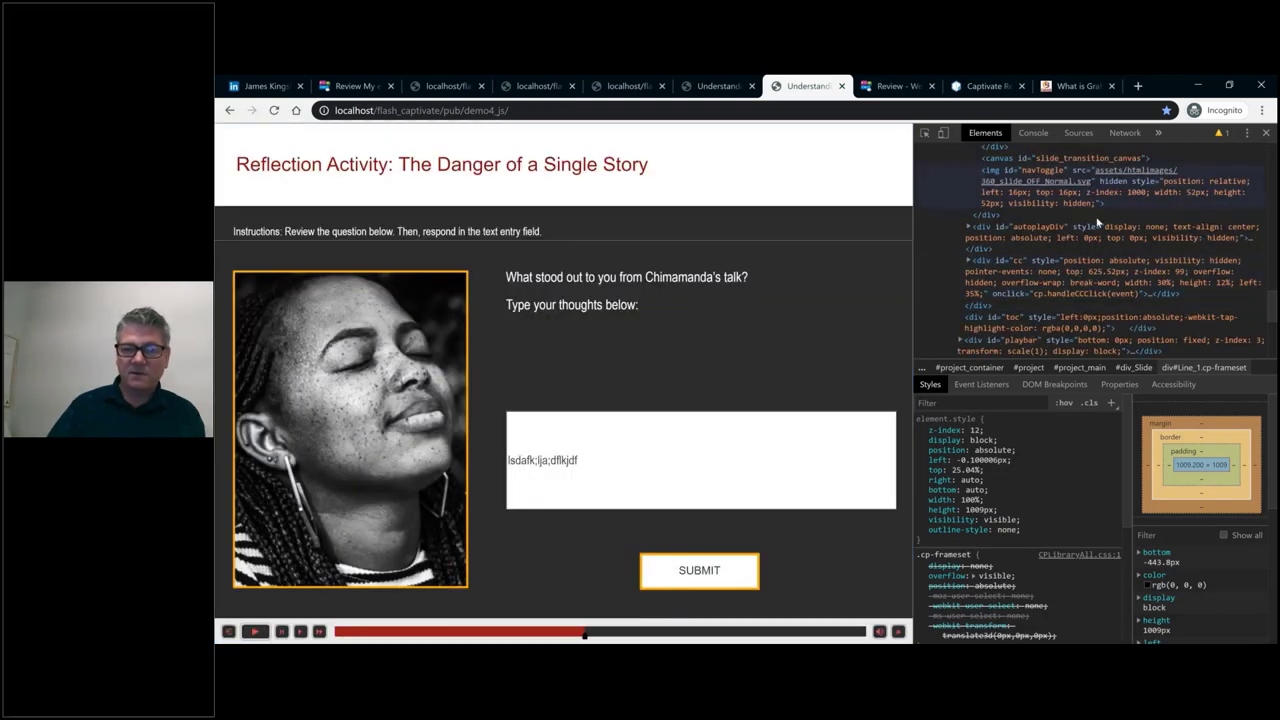
scroll(1097, 250, down, 5)
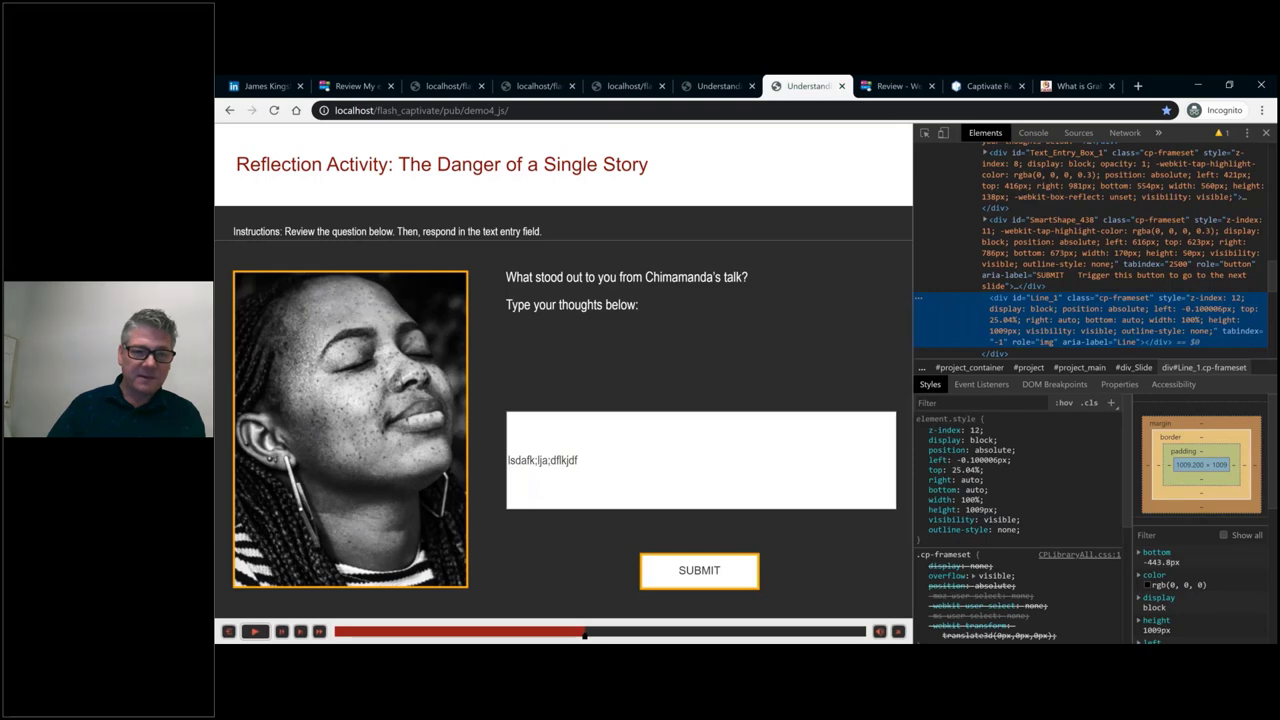
Switch to Captivate, show the properties of the orange divider line on slide 2, and look up the Line tool among the shapes
key(alt+Tab)
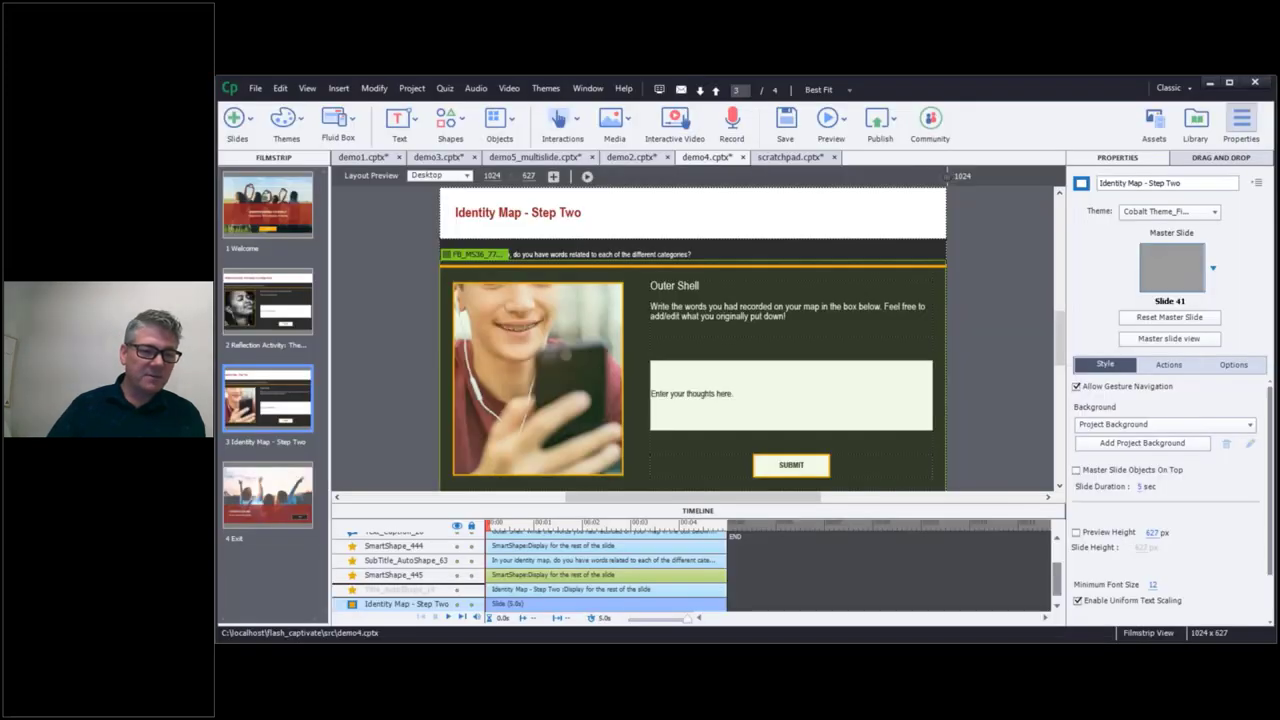
click(228, 320)
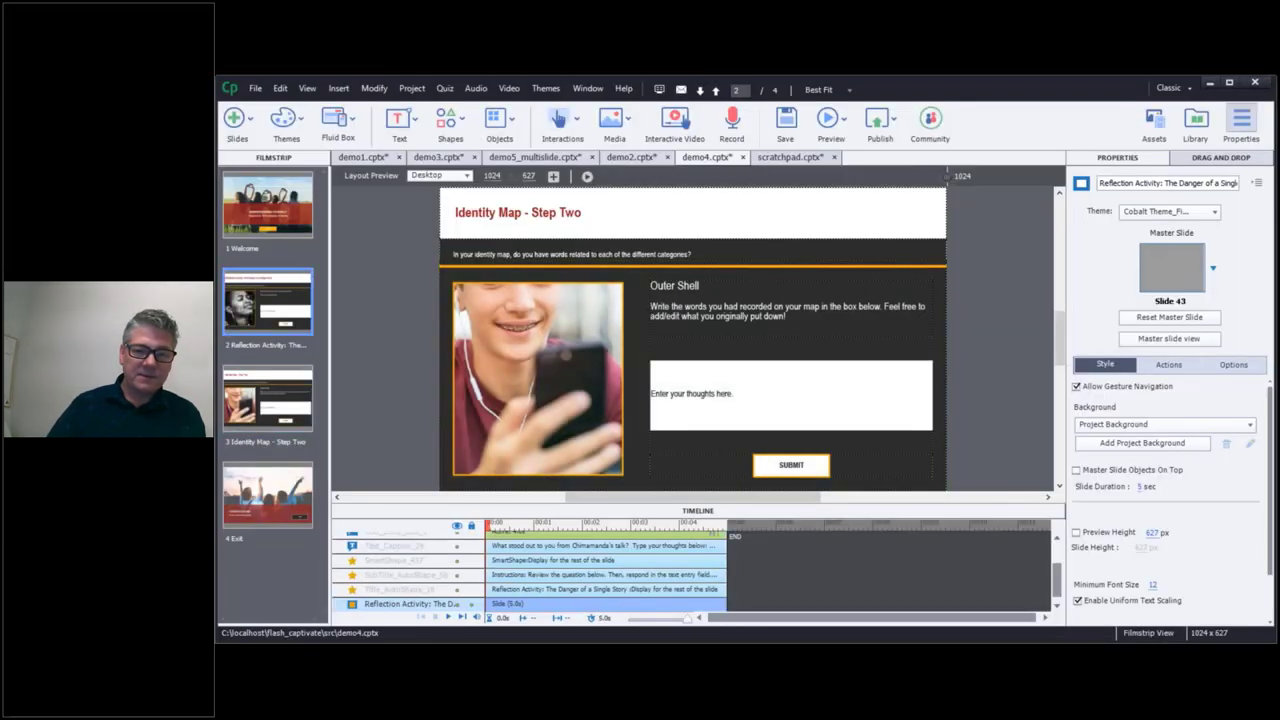
click(835, 268)
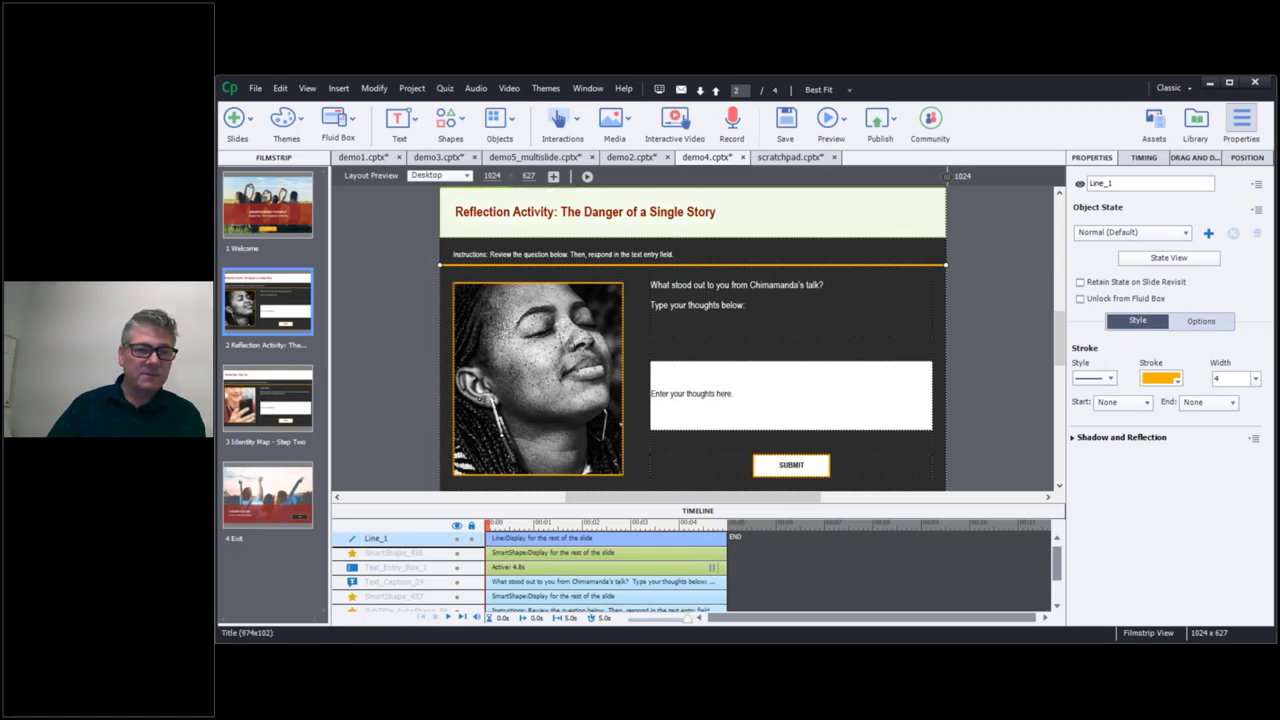
click(450, 120)
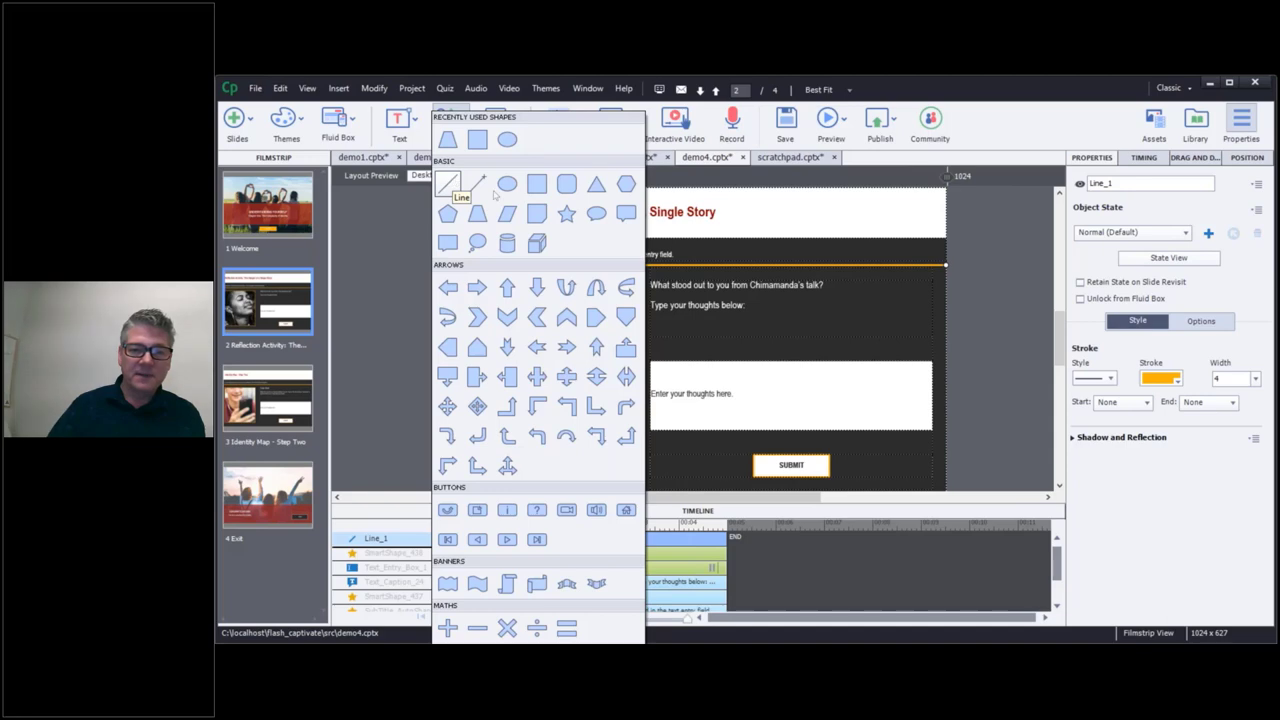
key(Escape)
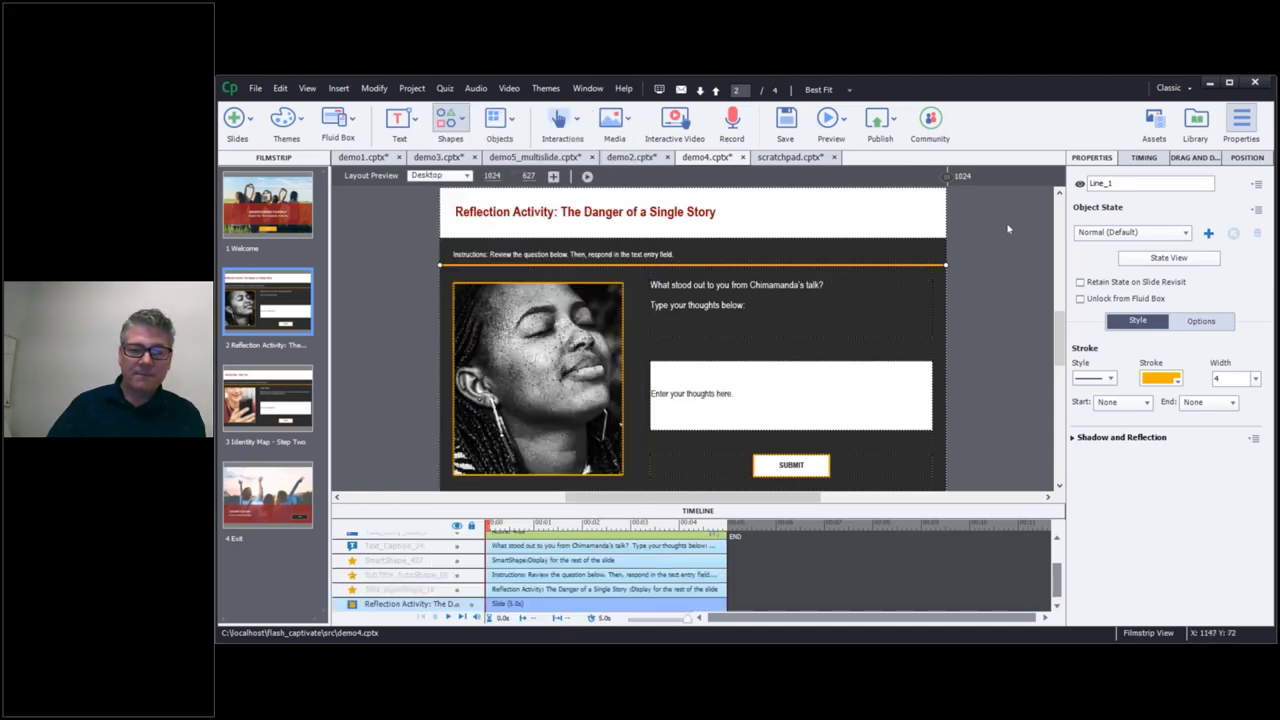
click(1024, 253)
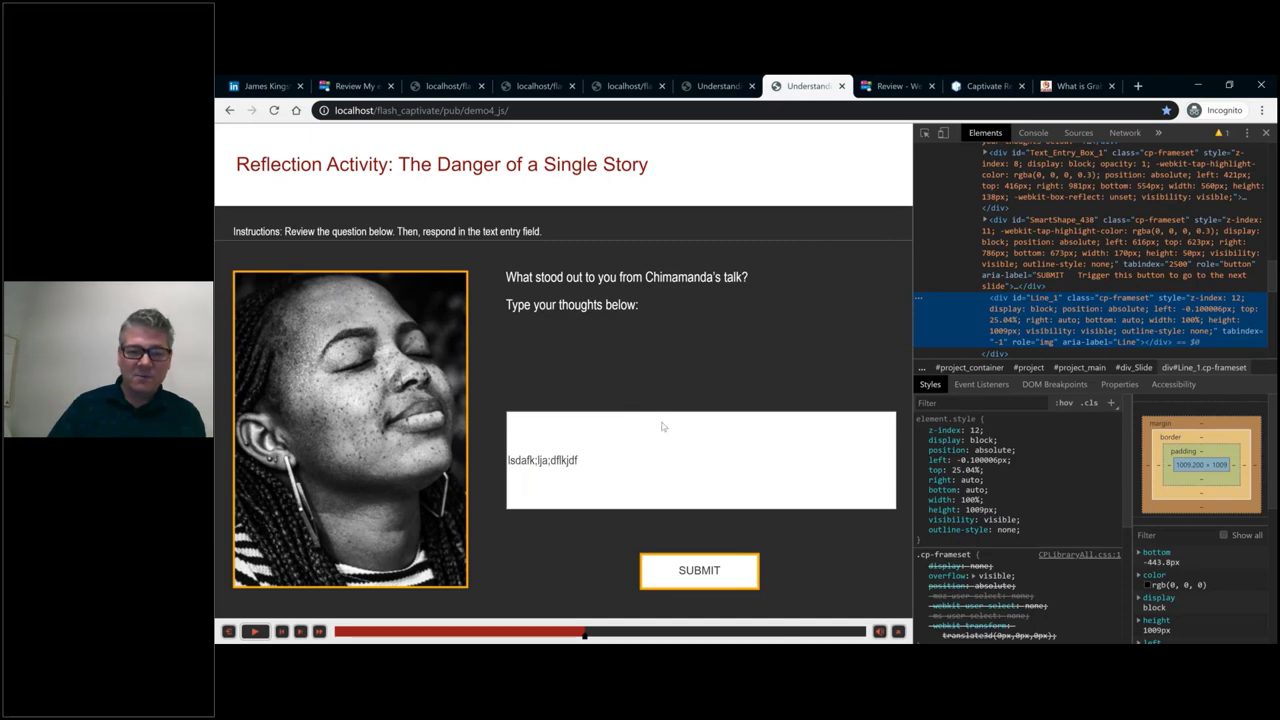
Test focusing the reflection answer box in the browser, and in Captivate select the thin orange divider shape on slide 3
click(568, 464)
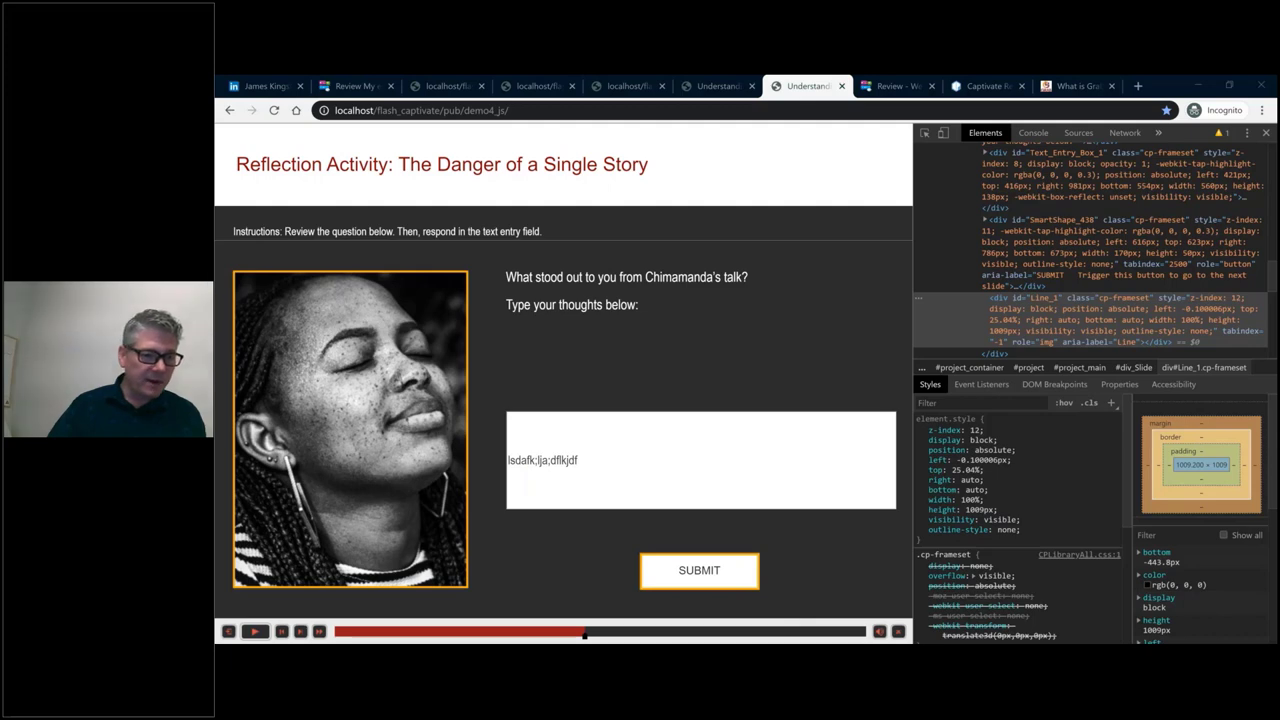
key(alt+Tab)
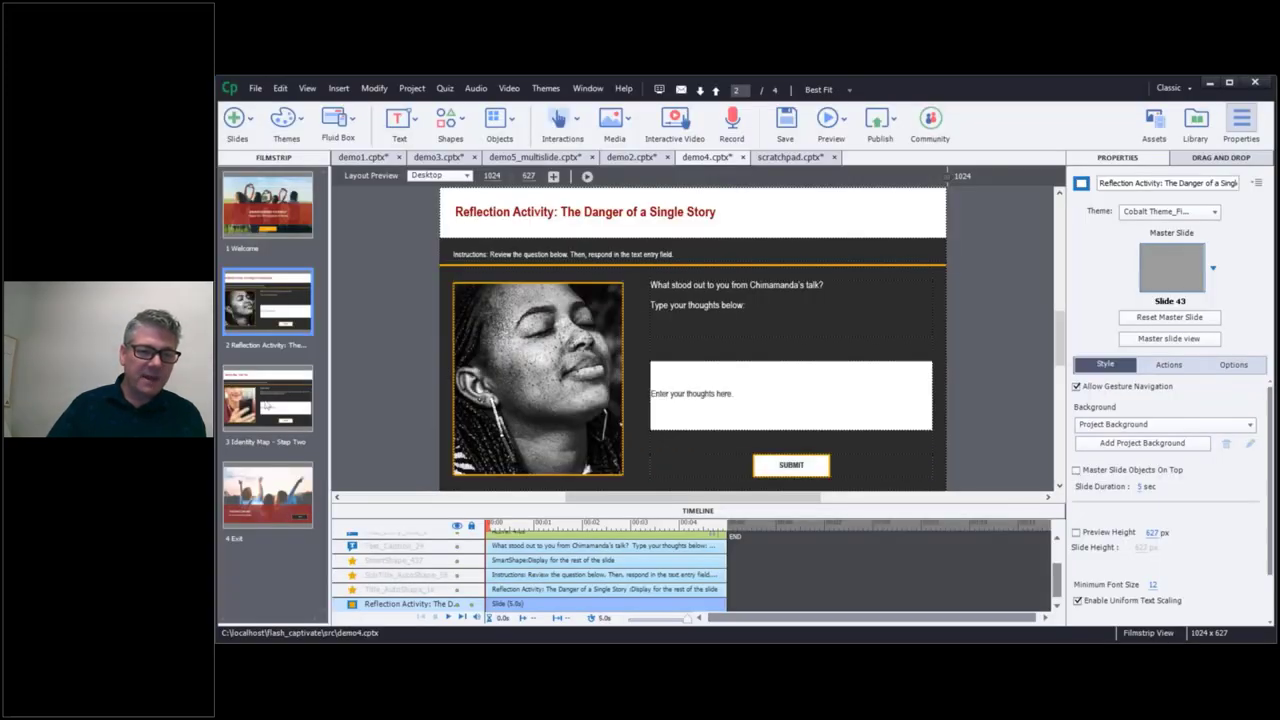
click(262, 405)
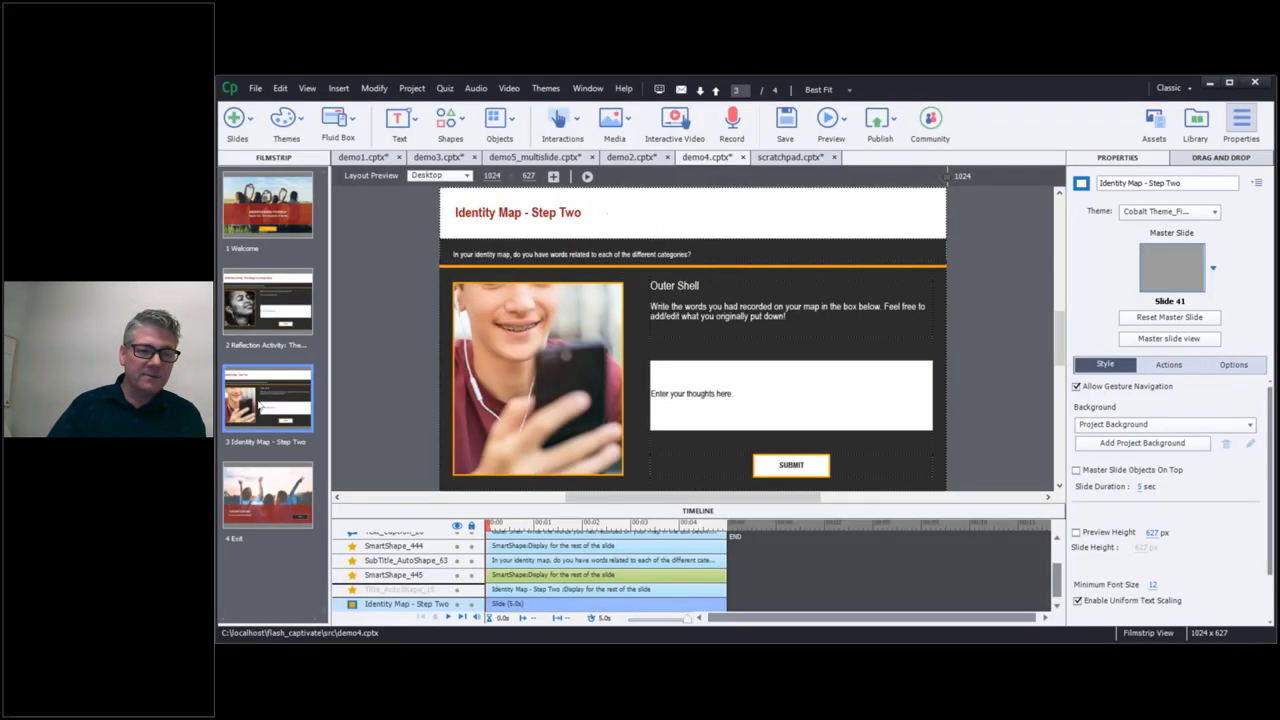
click(445, 267)
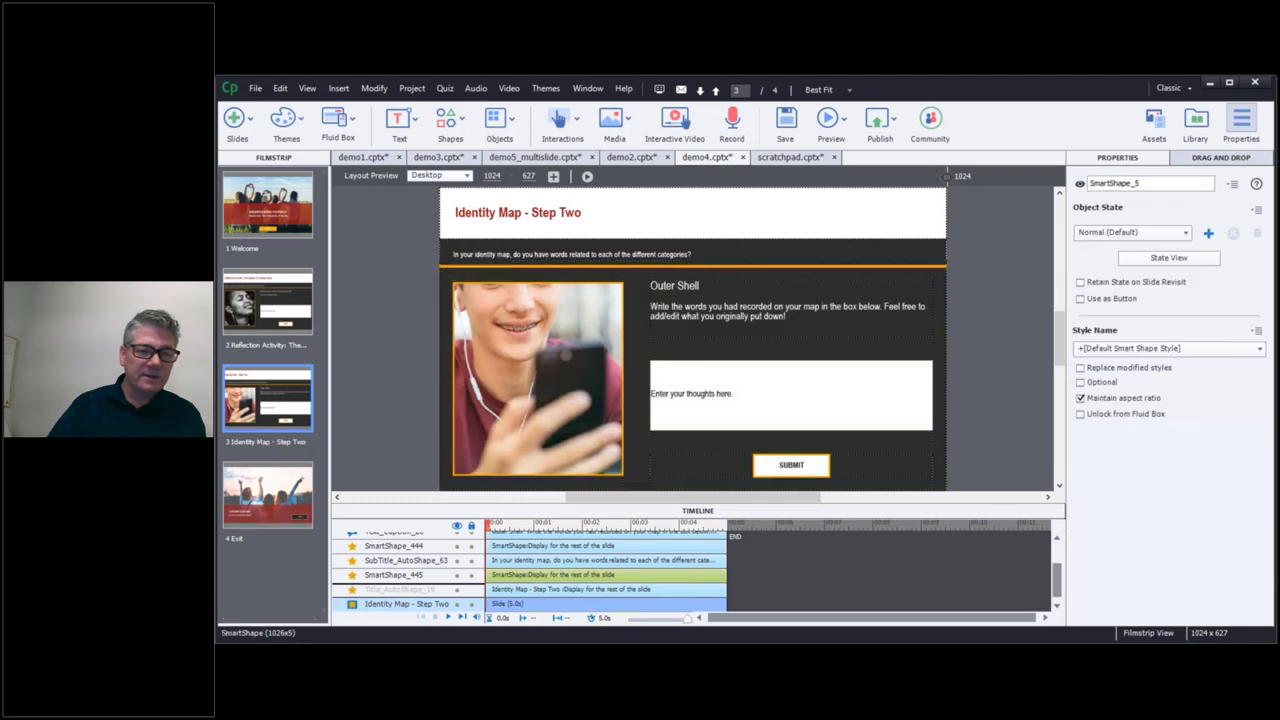
click(455, 270)
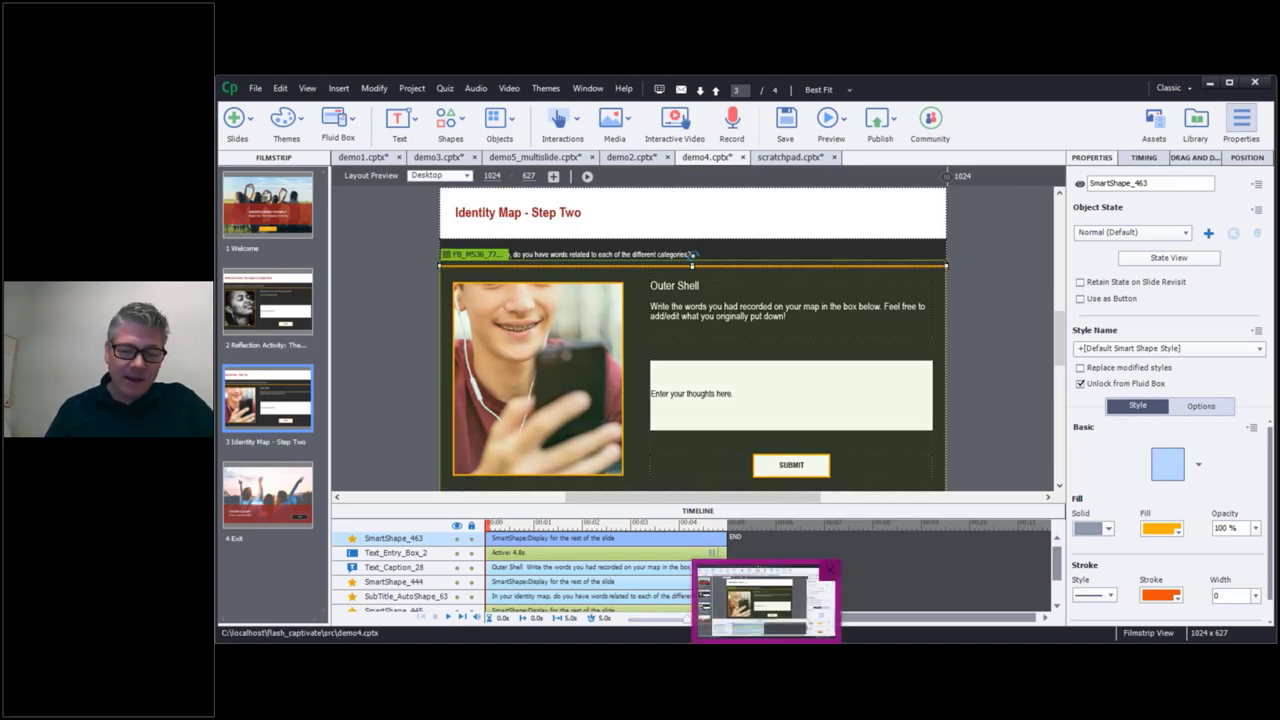
In the browser, advance the demo4_js lesson to Identity Map - Step Two and enter "rwerqwer er" as the answer
click(765, 600)
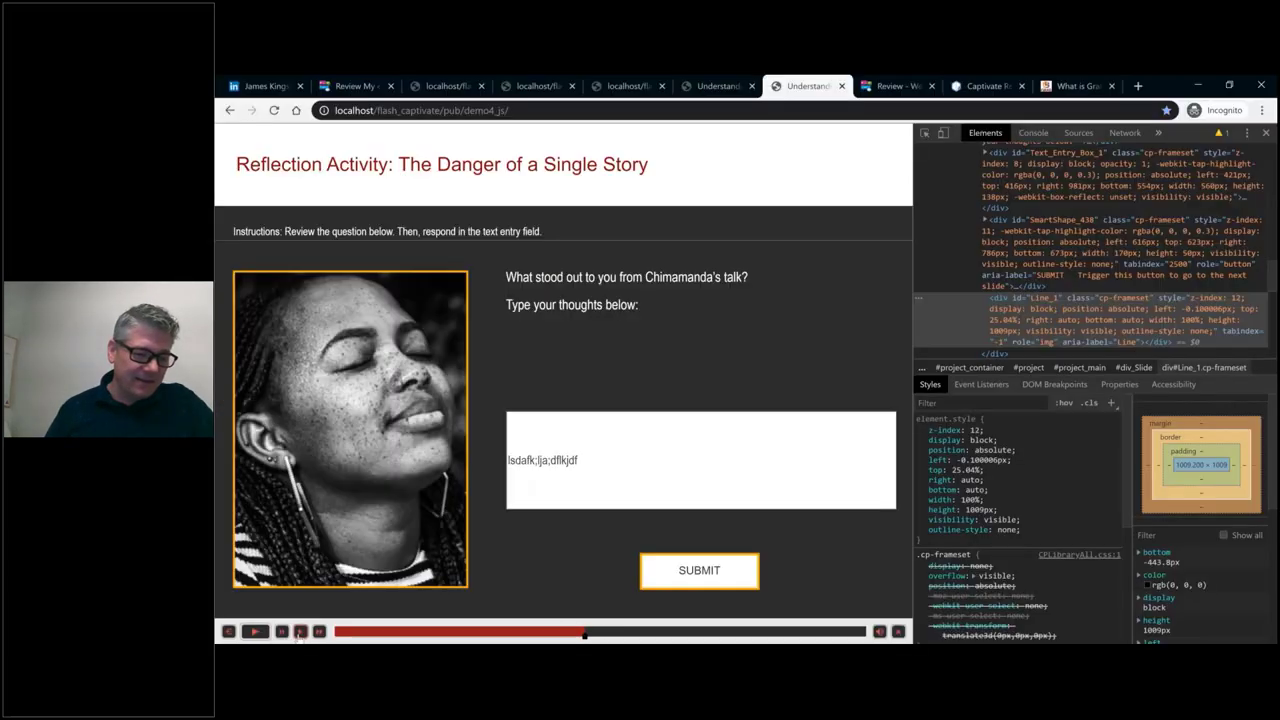
click(300, 632)
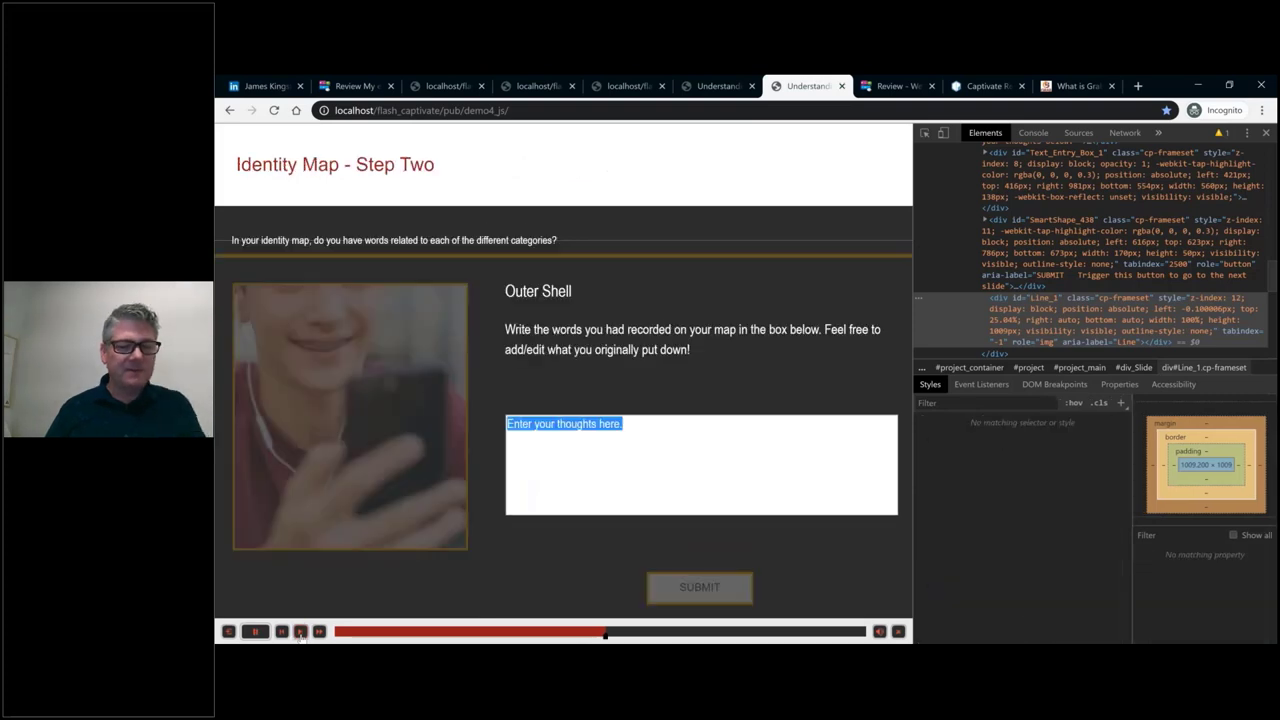
text(rwerqwer er)
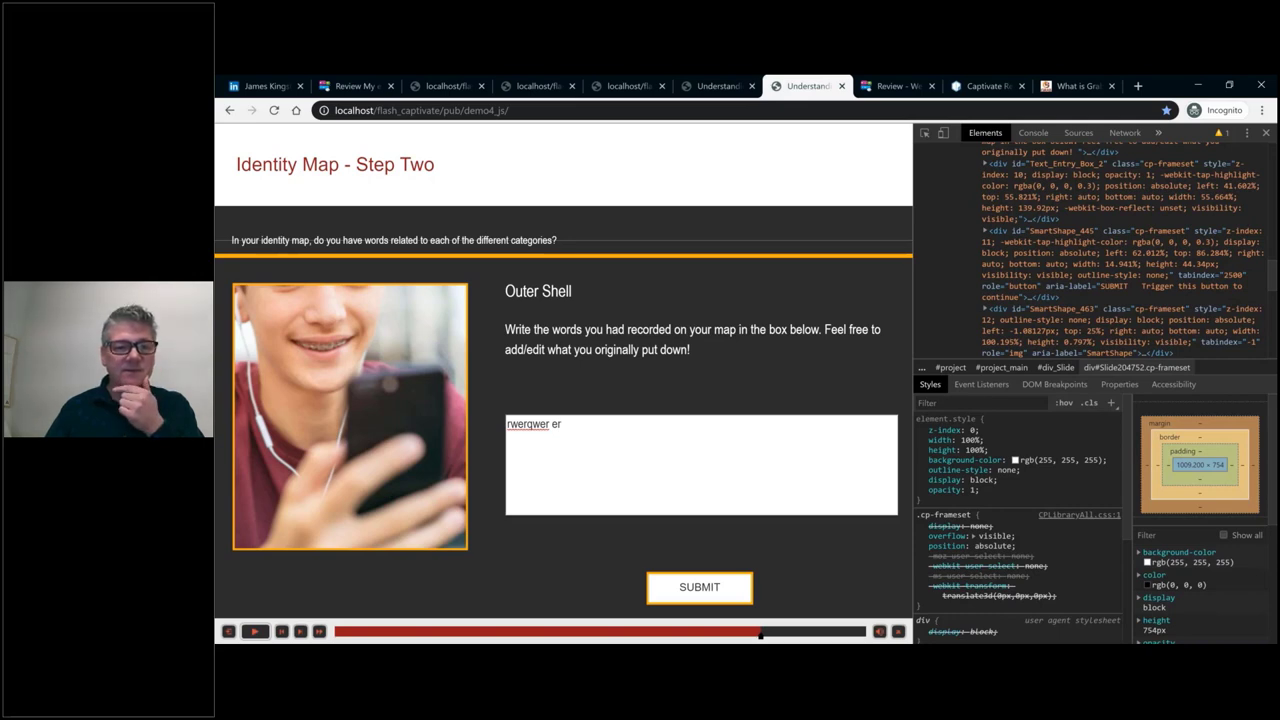
In the published demo4 version, submit "lkajsdf;lkj as;dkfj ;sakdfj" on Identity Map - Step Two and return to that slide
click(720, 86)
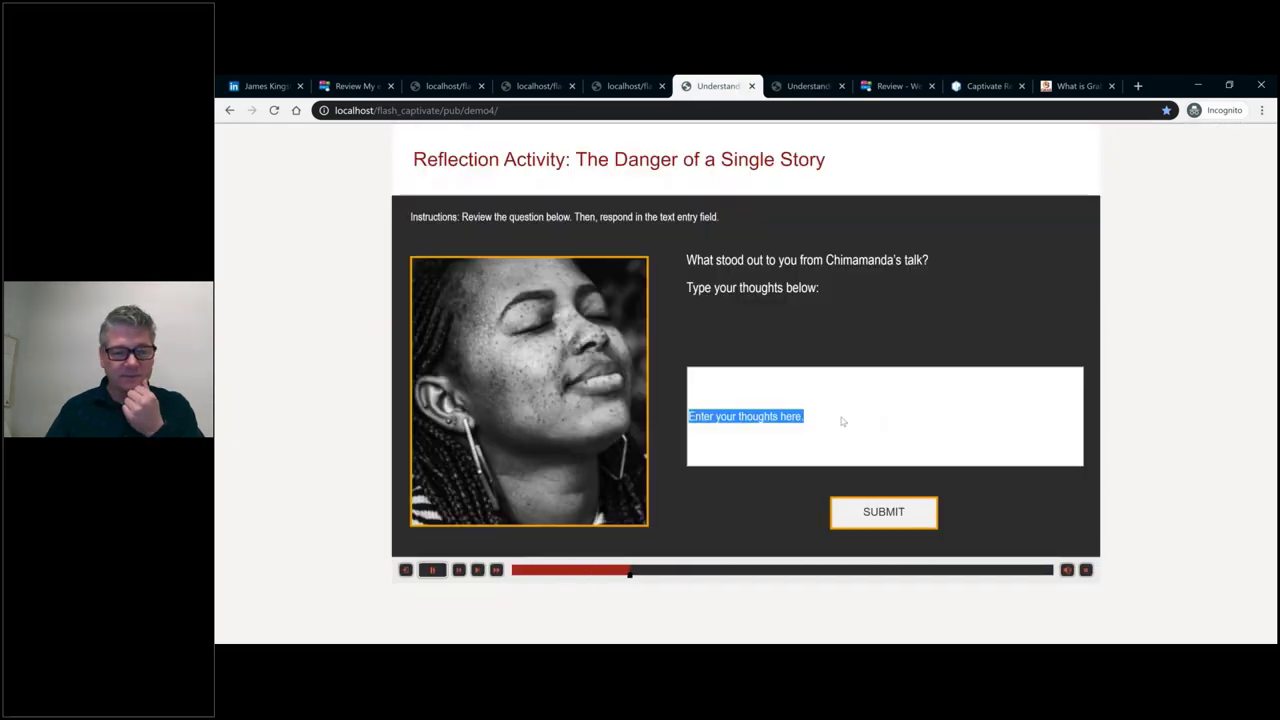
click(477, 570)
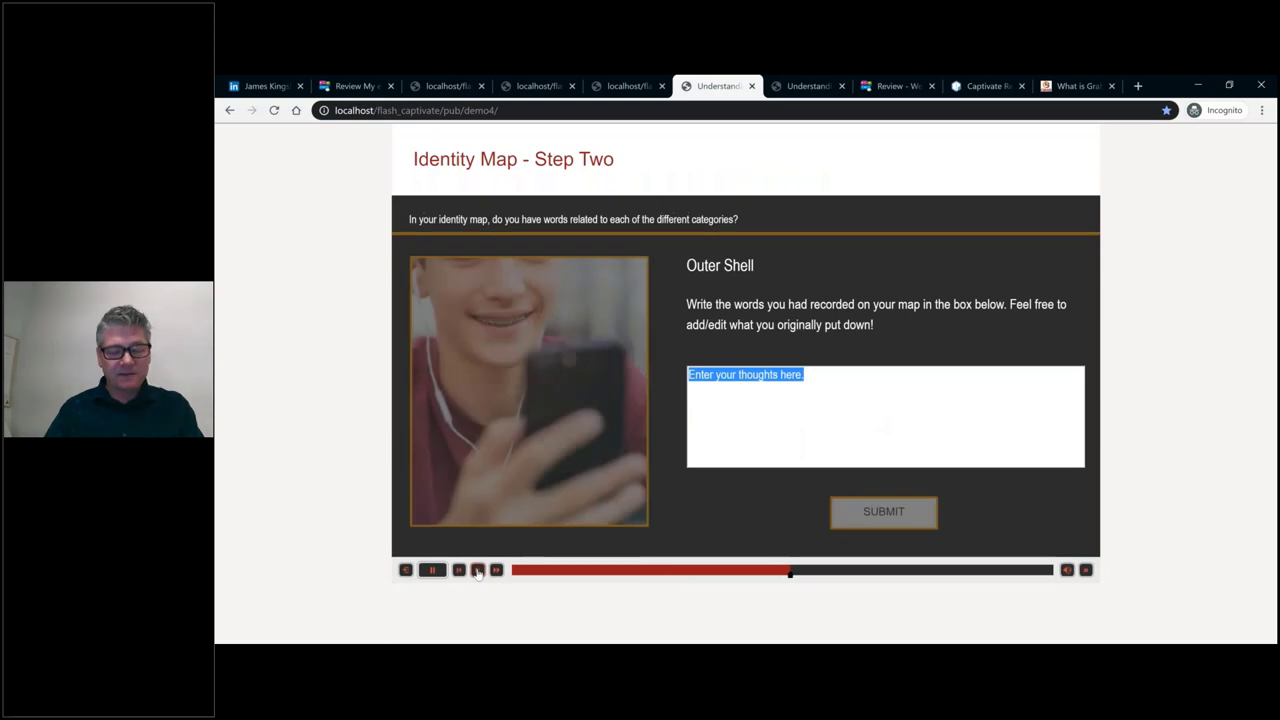
text(lkajsdf;lkj  as;dkfj ;sakdfj)
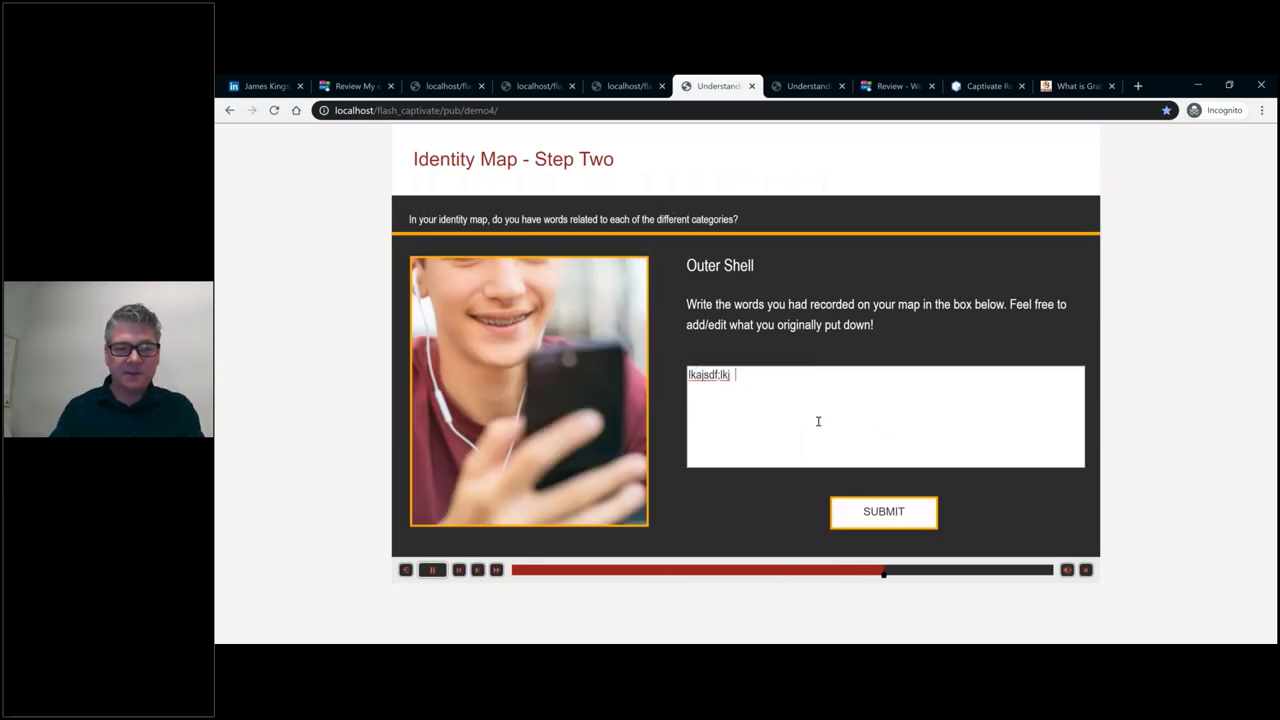
click(856, 514)
click(459, 570)
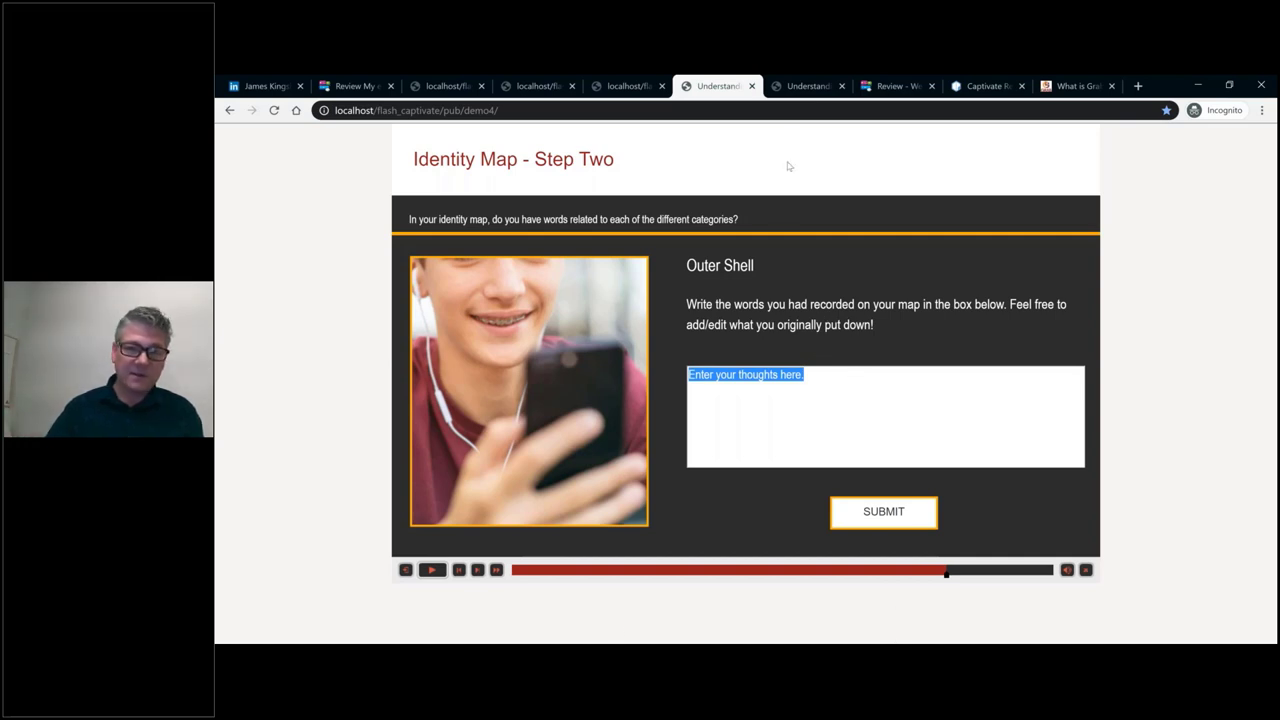
Reload the answered Identity Map slide in demo4_js for comparison, and select the text entry box on slide 3 in Captivate
click(808, 86)
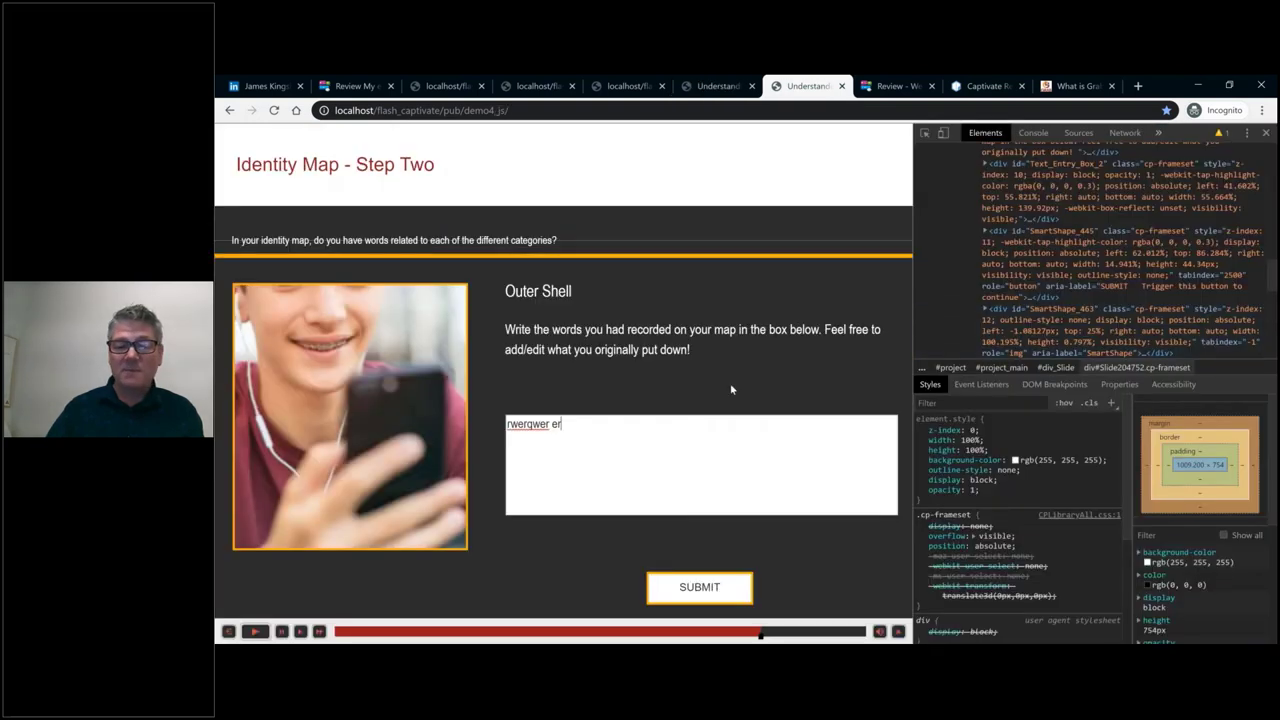
click(299, 632)
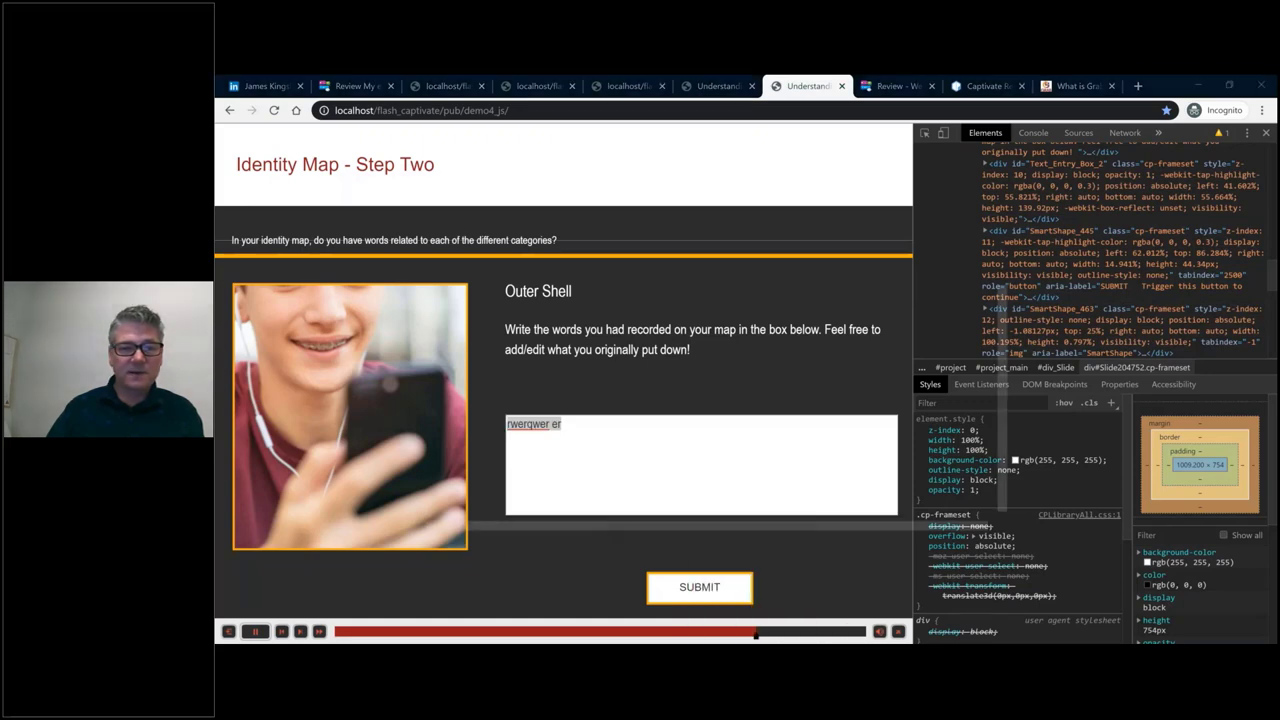
key(alt+Tab)
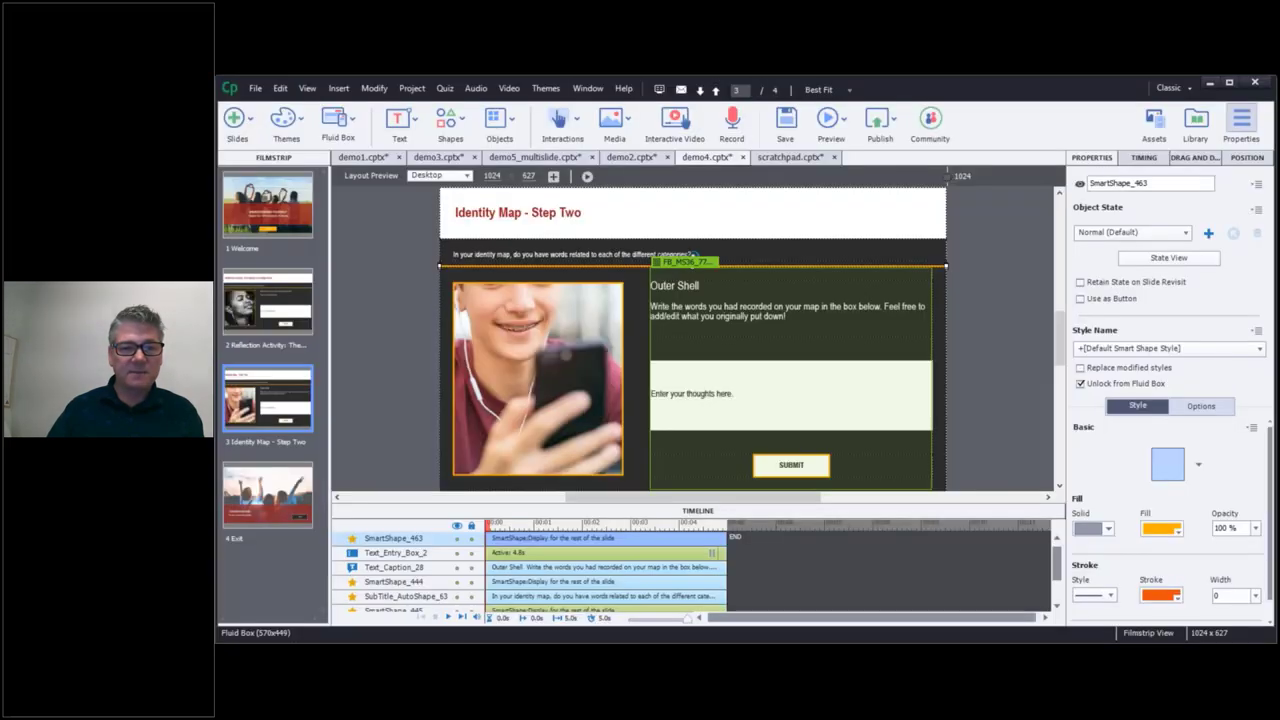
click(809, 398)
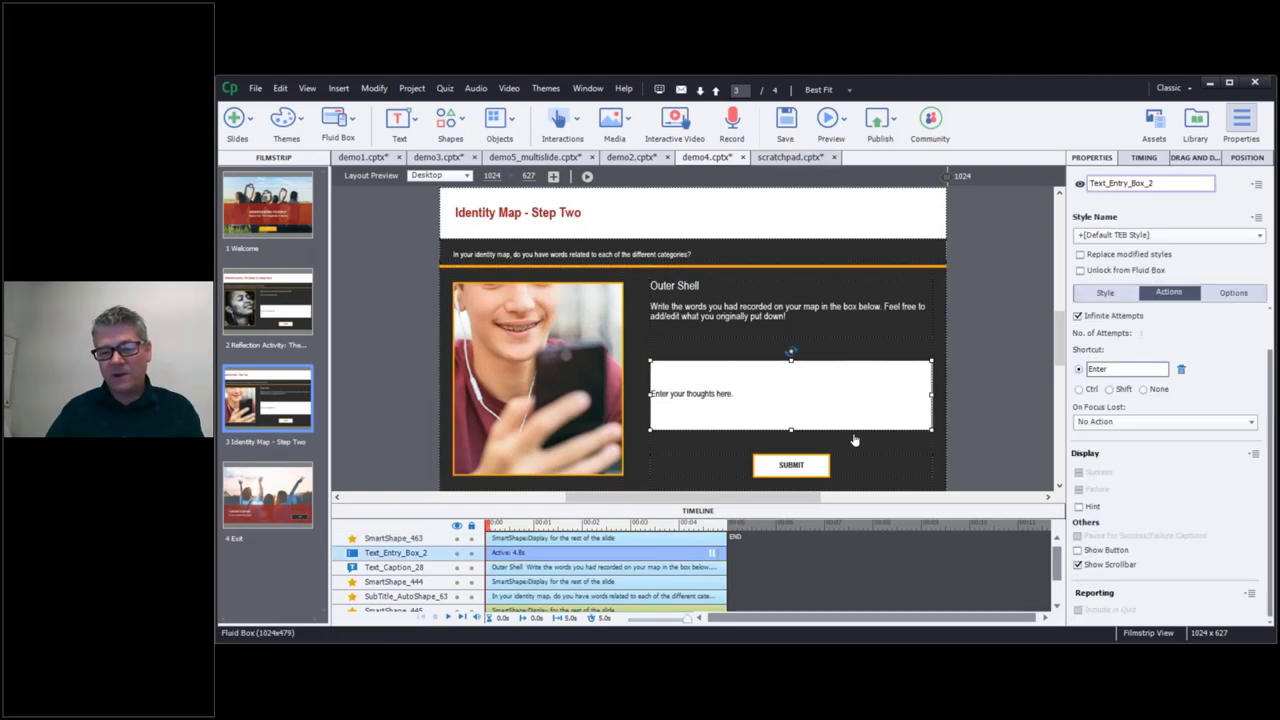